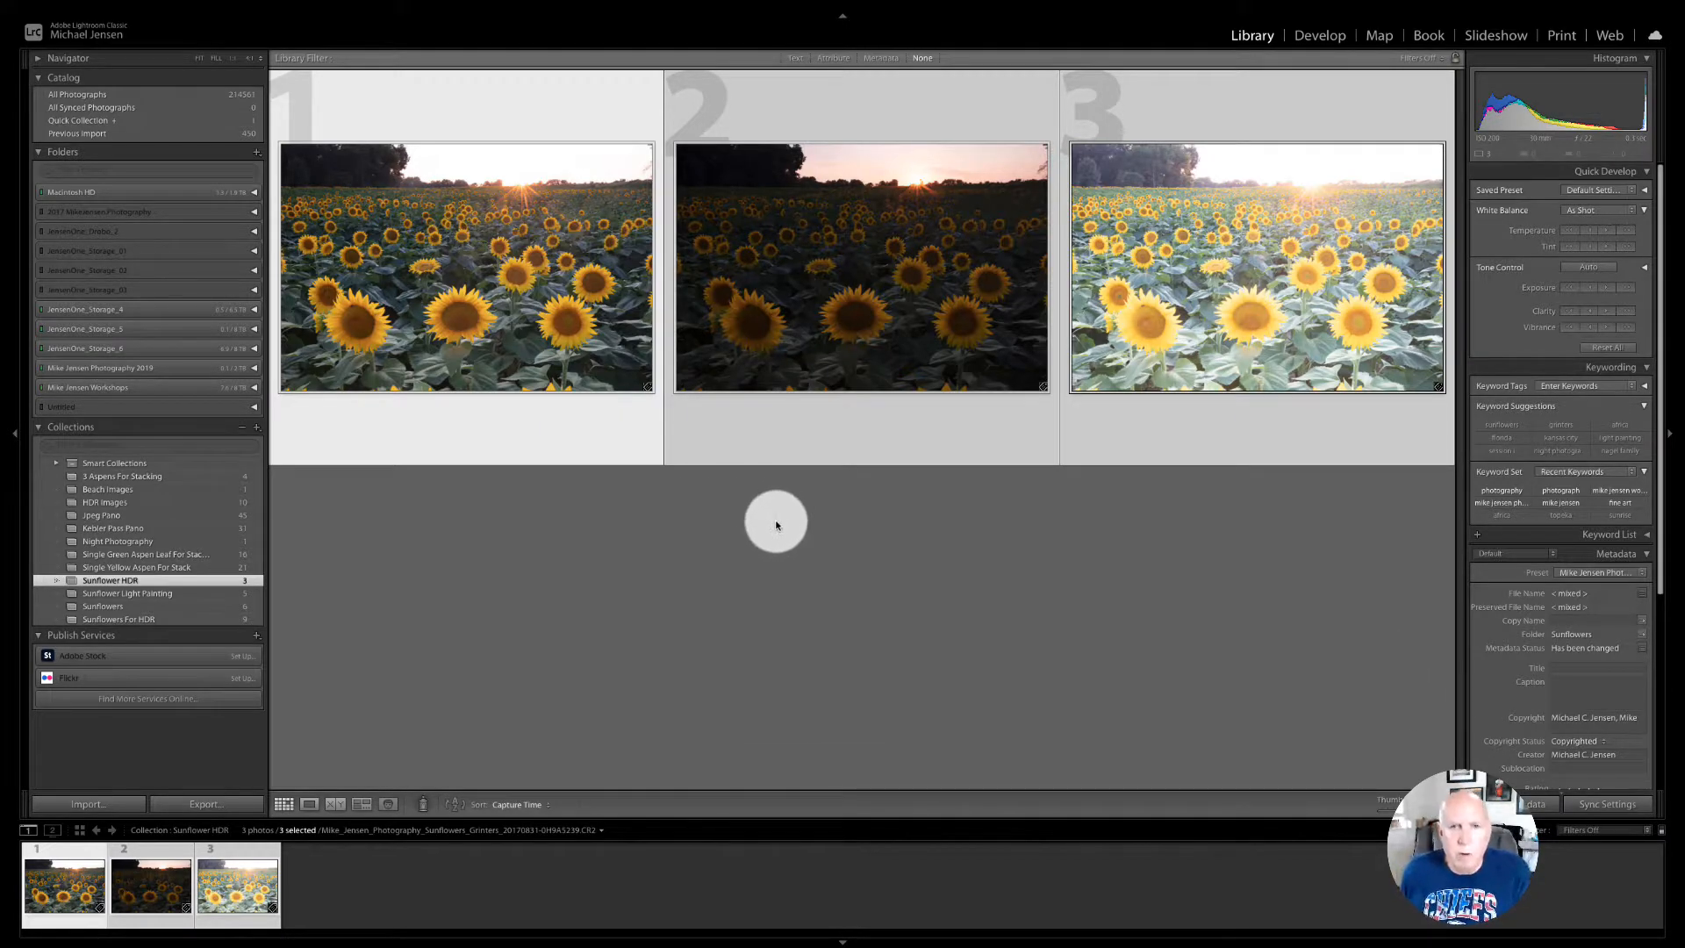
Step: Clear the current selection, and reselect all three bracketed sunflower exposures in the Sunflower HDR collection
{"action": "left_click", "coordinate": [764, 553]}
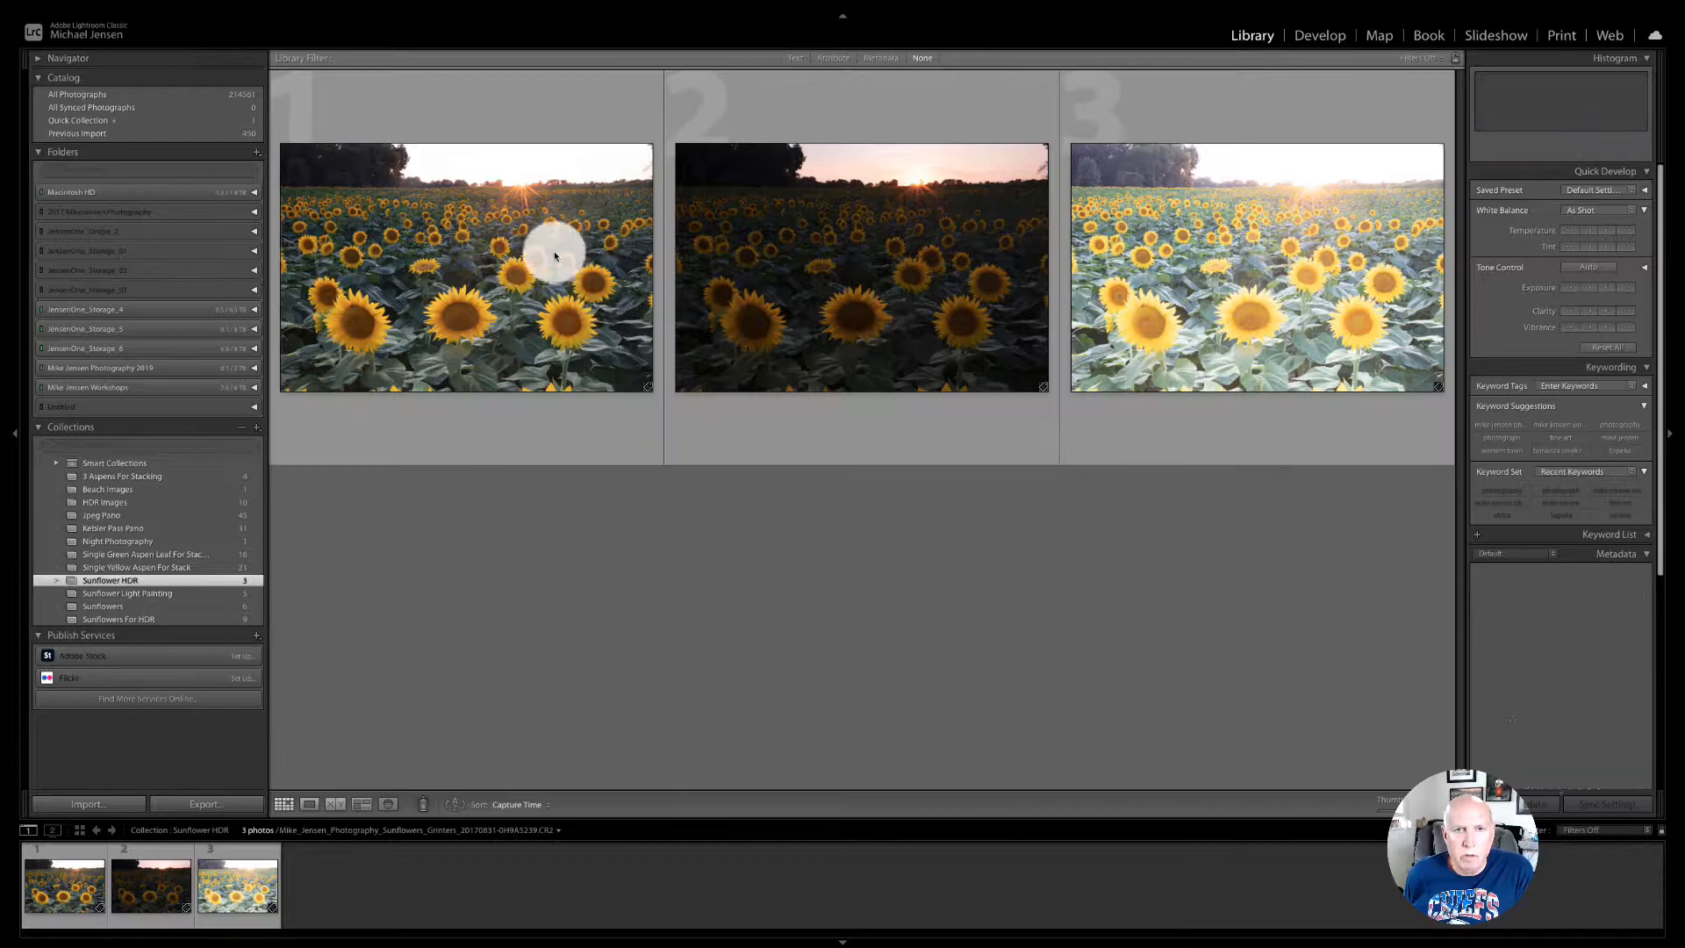
{"action": "left_click", "coordinate": [522, 126]}
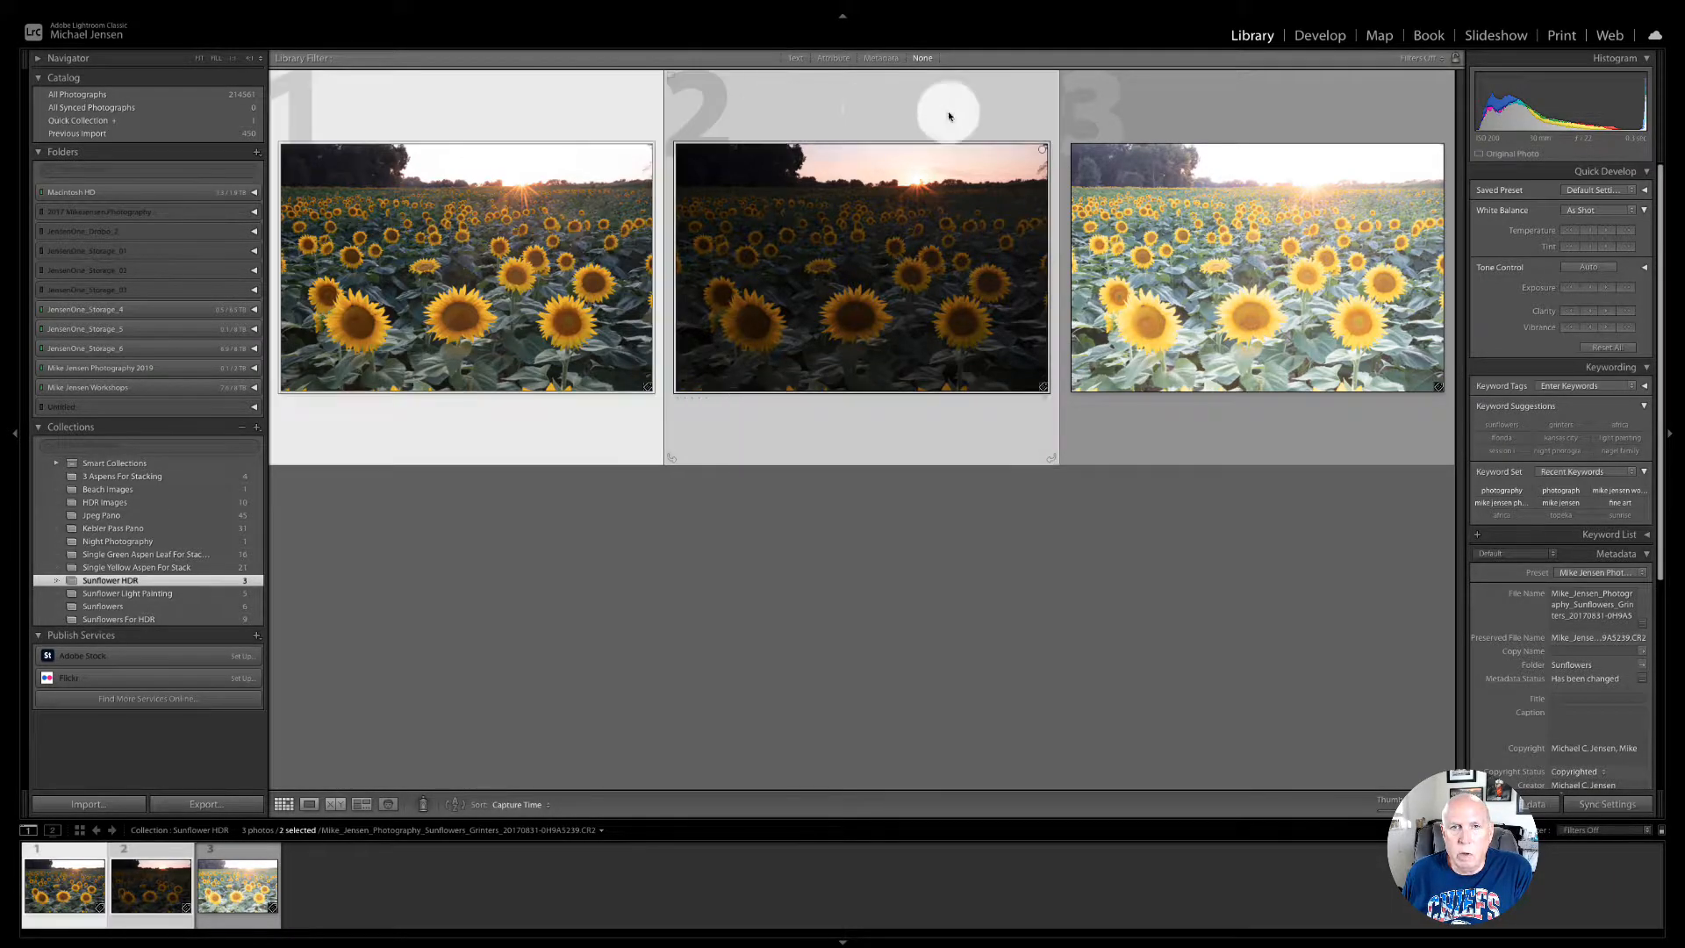
{"action": "left_click", "coordinate": [1103, 120], "text": "shift"}
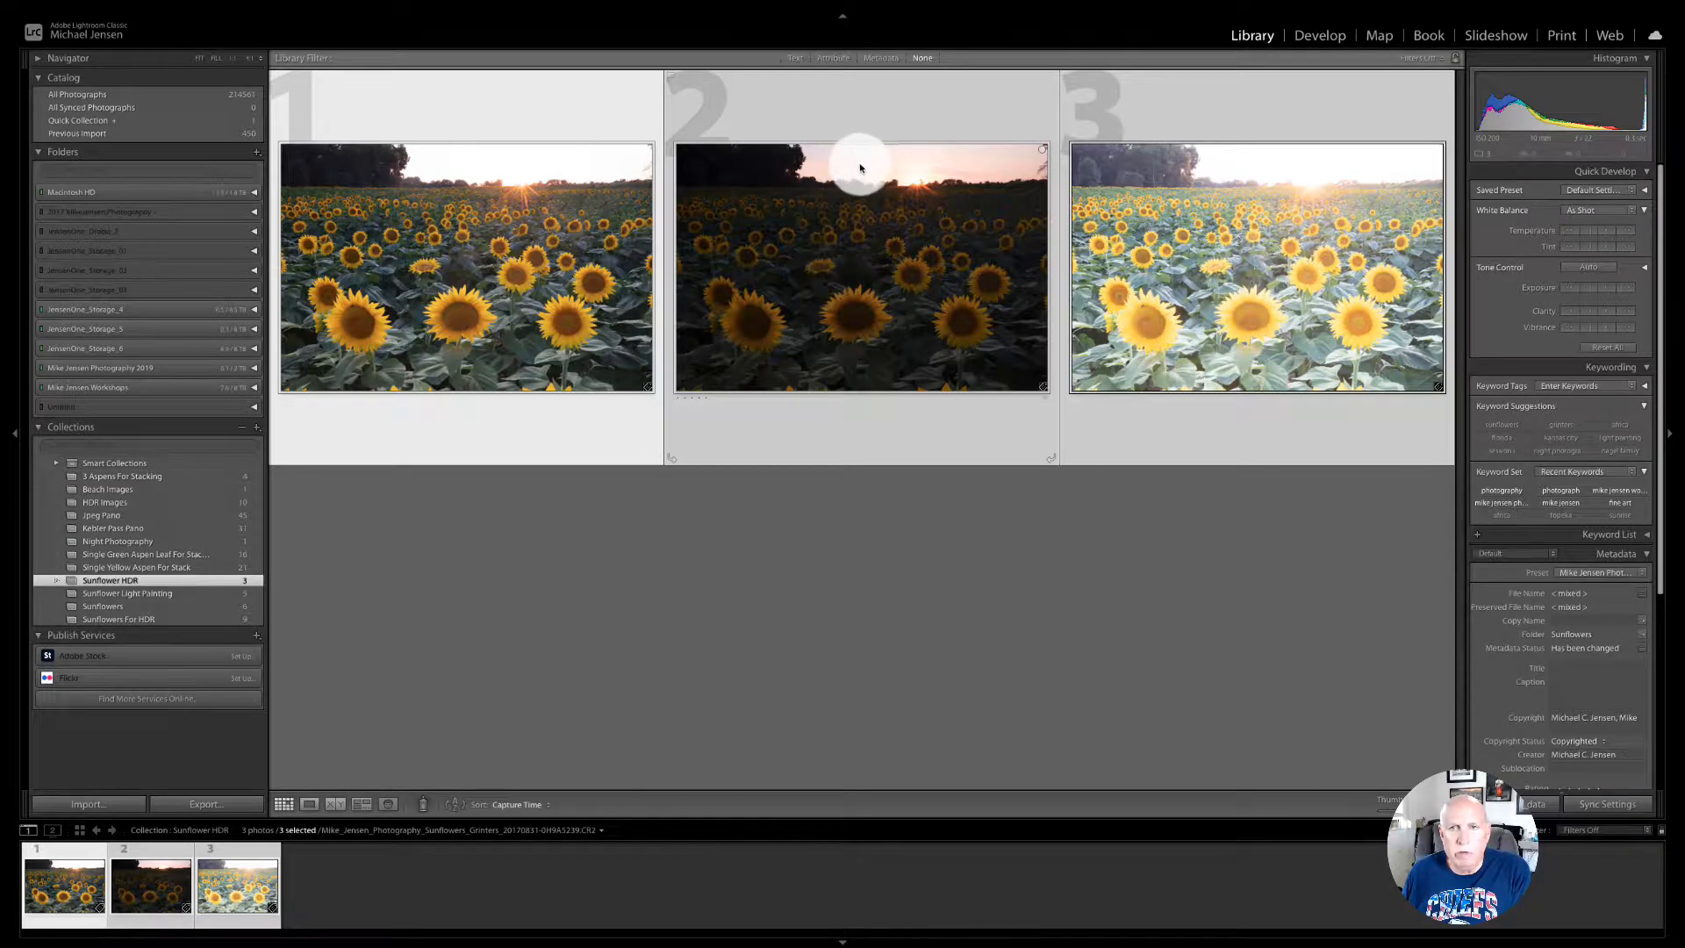
Step: Merge the three selected exposures into one HDR photo, keeping Auto Align, Auto Settings and the Low deghost amount
{"action": "right_click", "coordinate": [850, 211]}
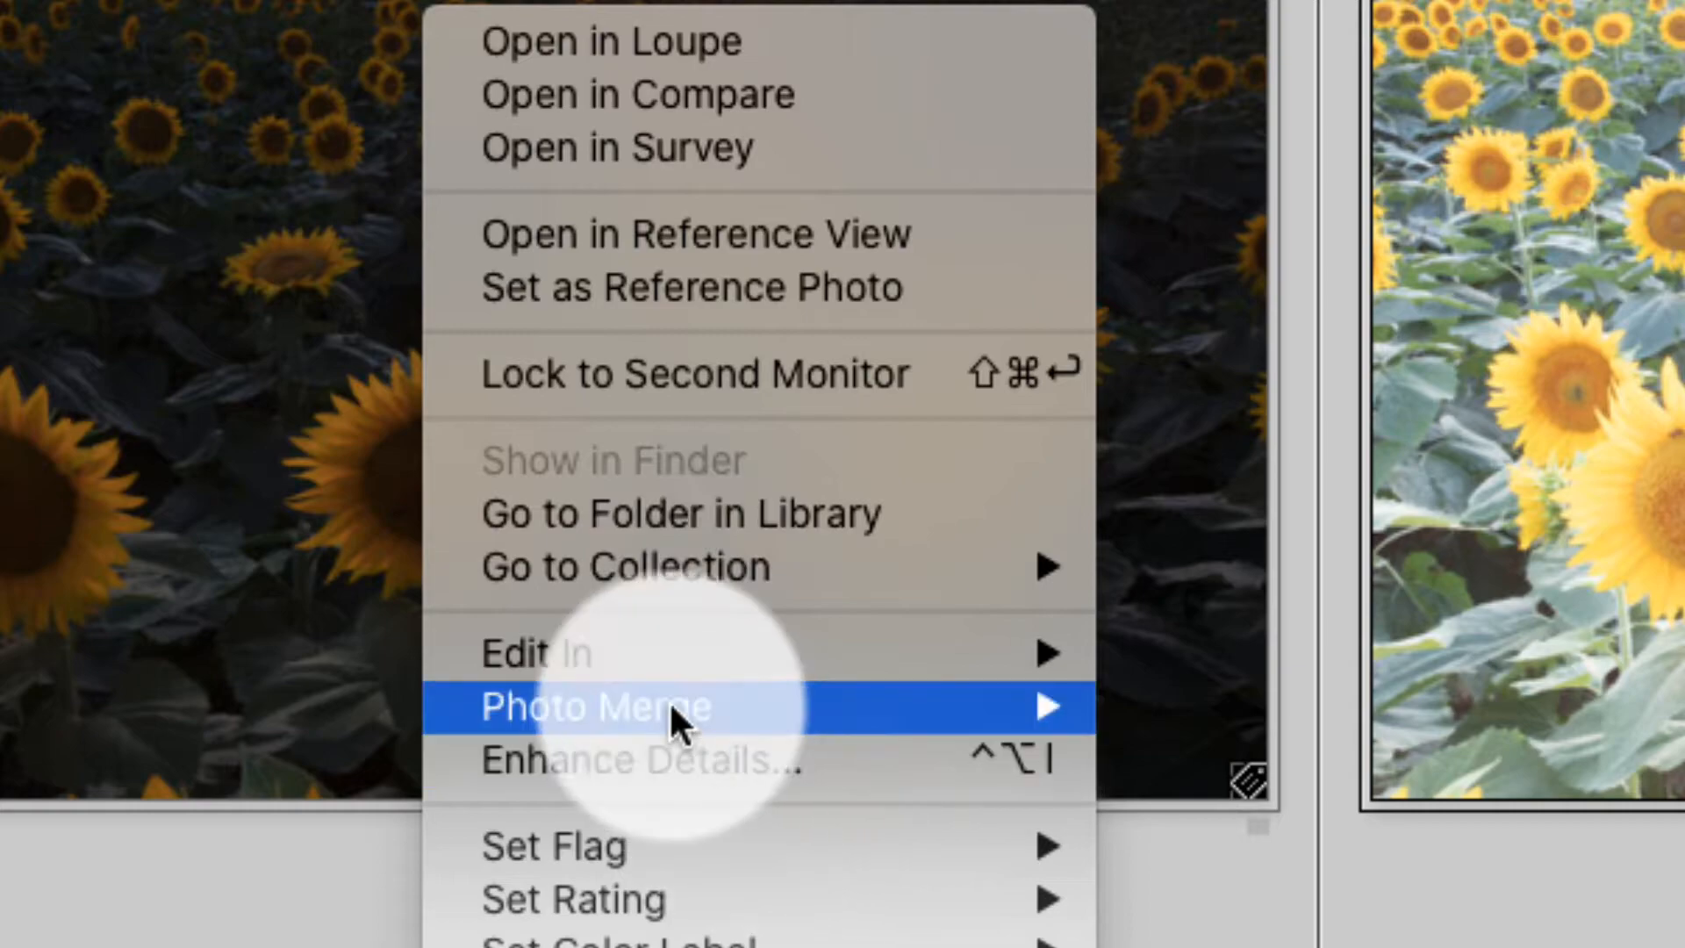
{"action": "mouse_move", "coordinate": [677, 707]}
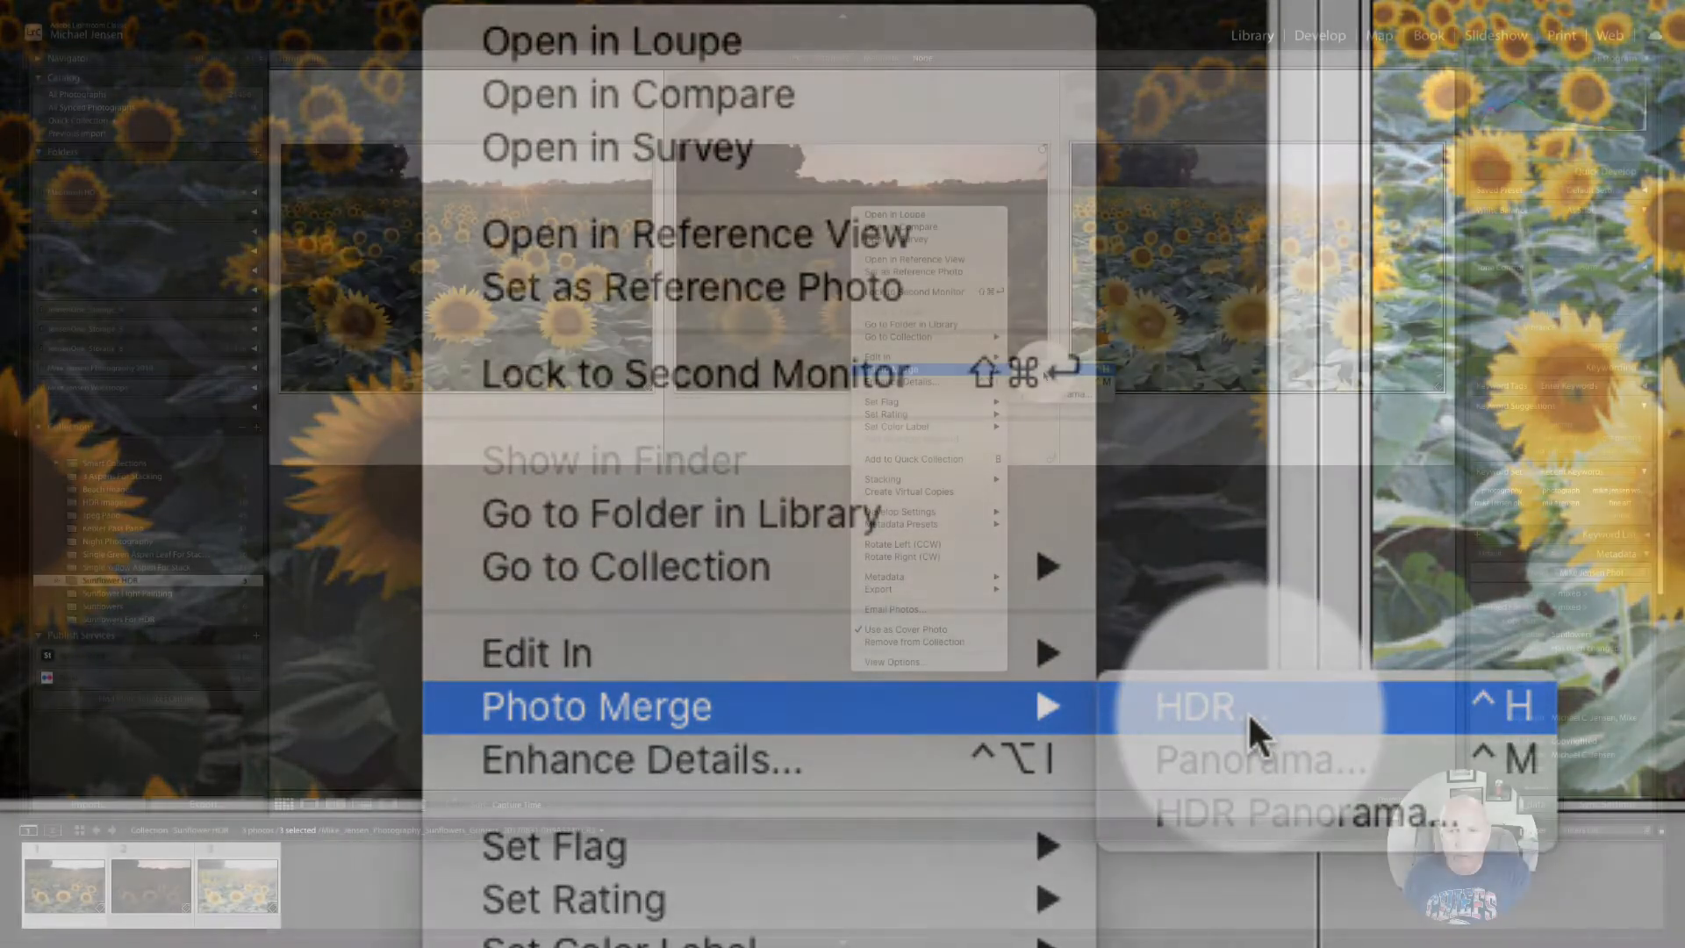
{"action": "left_click", "coordinate": [1249, 716]}
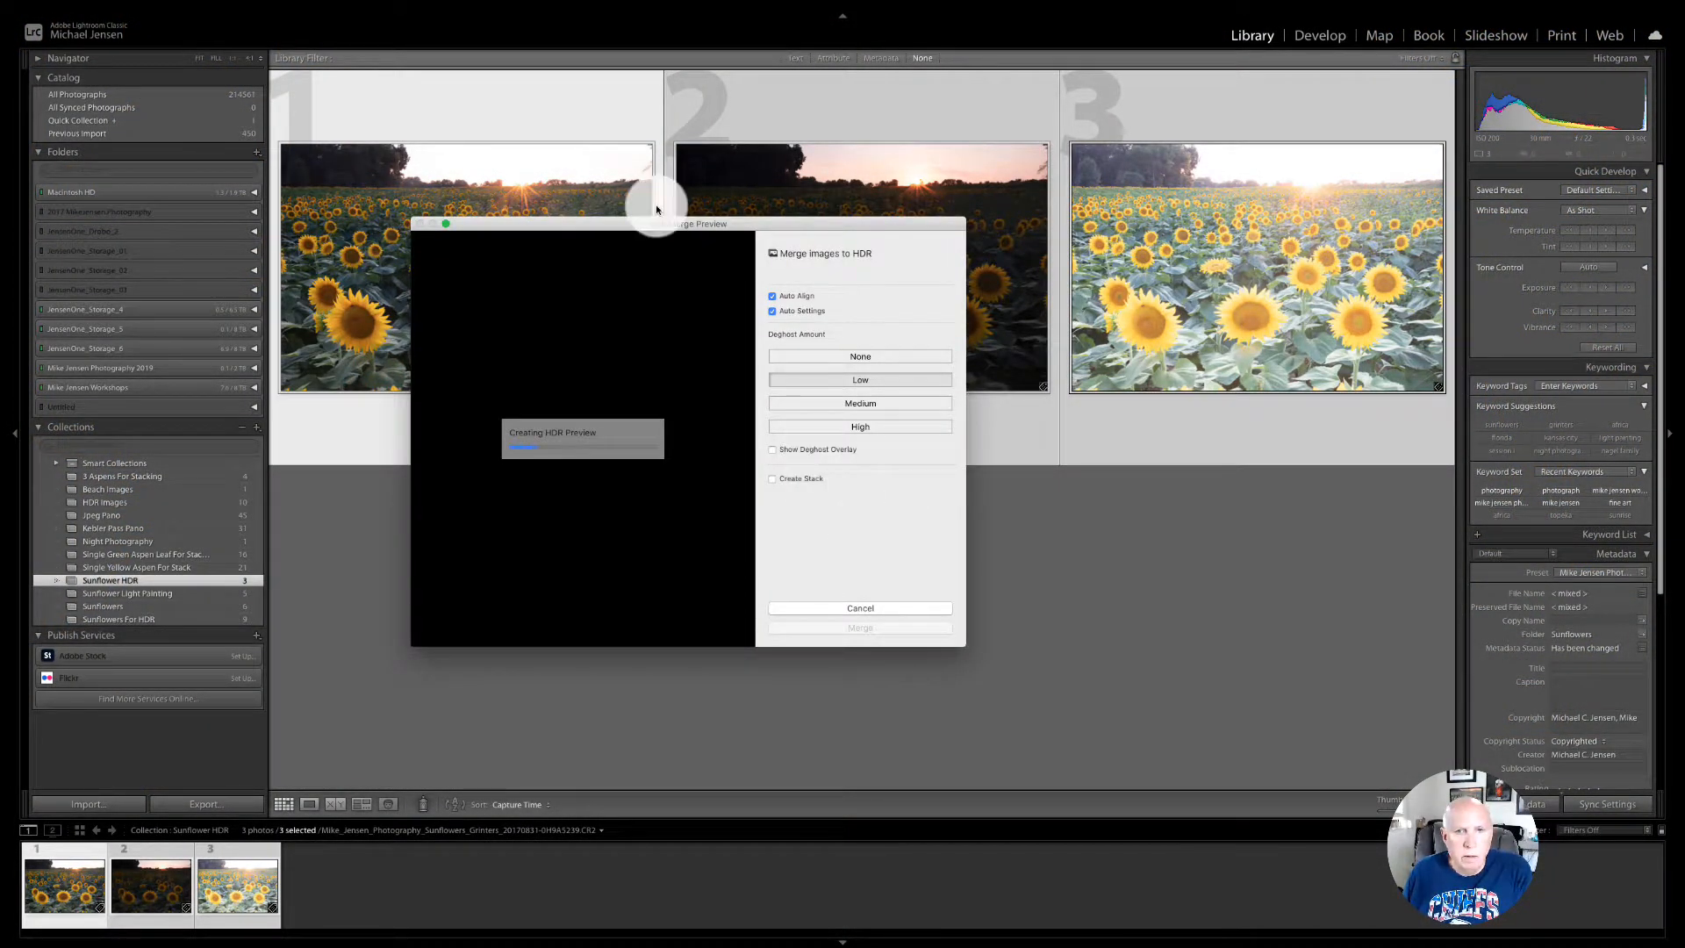
{"action": "left_click_drag", "start_coordinate": [609, 229], "coordinate": [763, 230]}
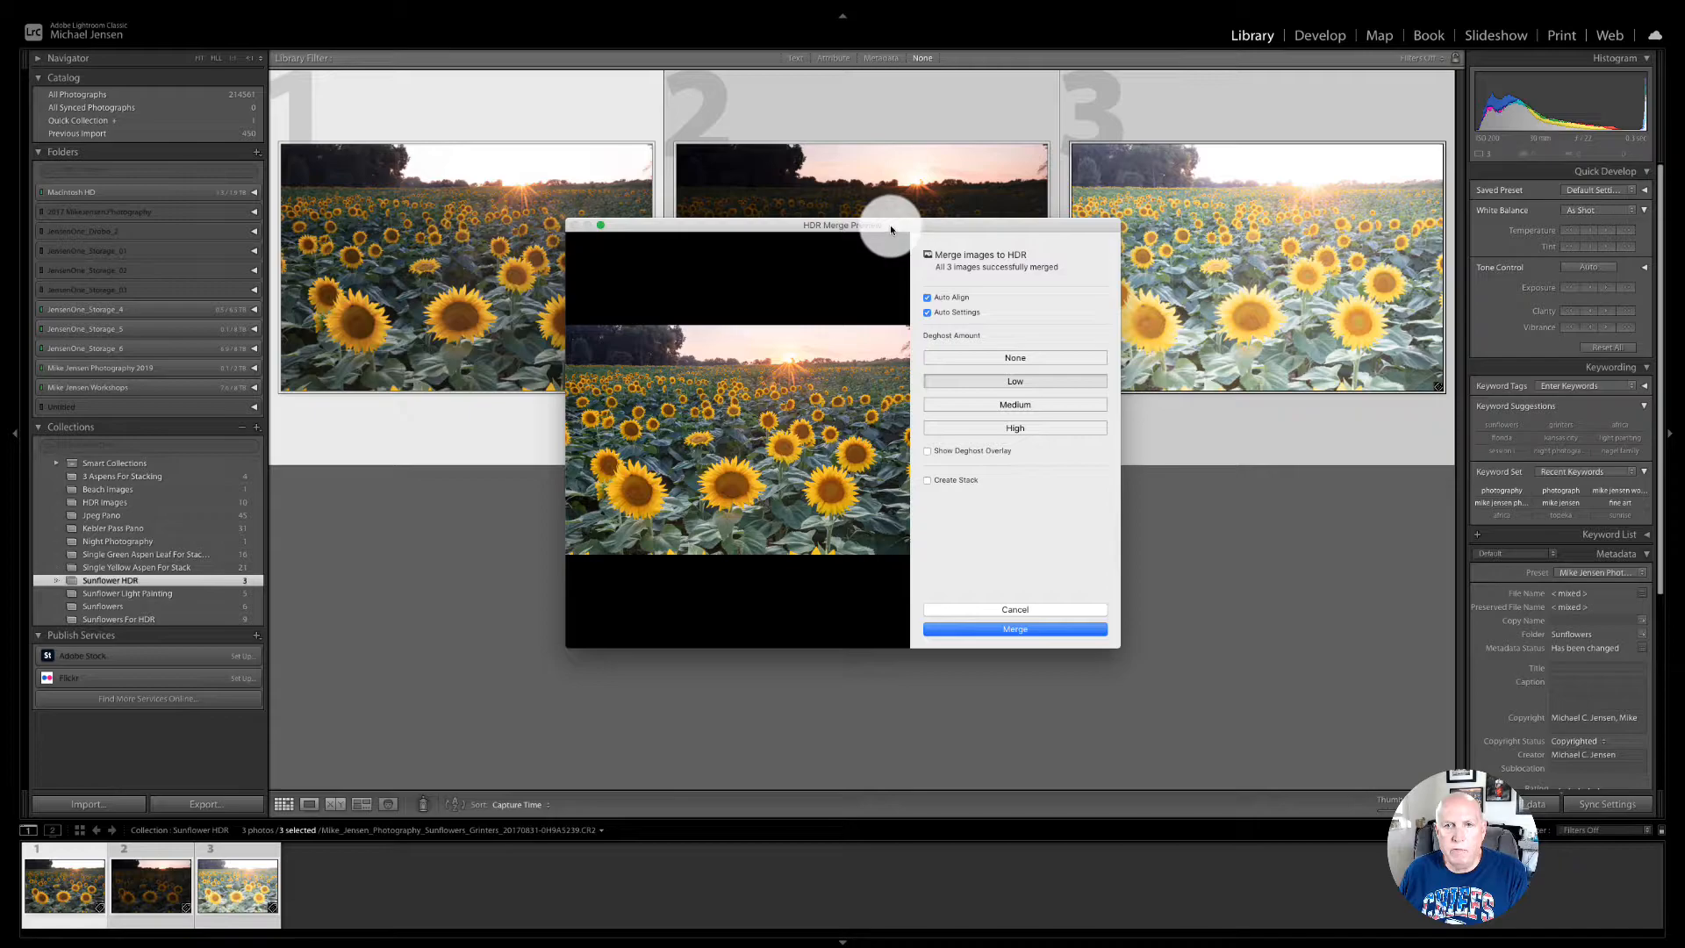
{"action": "left_click_drag", "start_coordinate": [888, 230], "coordinate": [880, 230]}
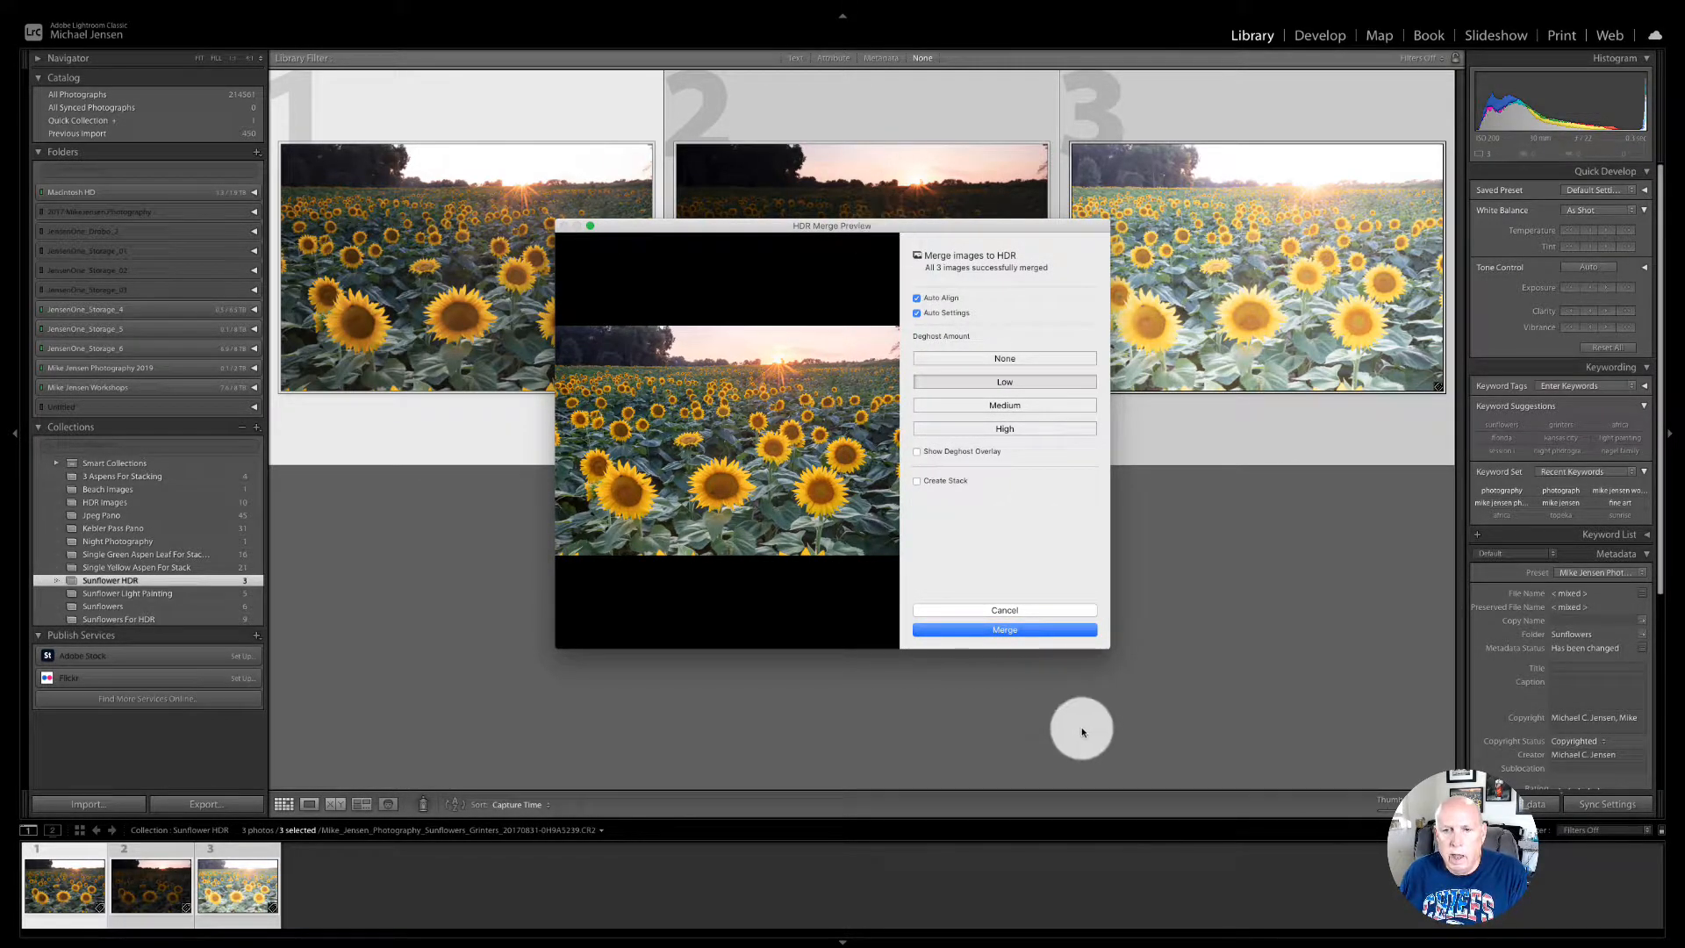
{"action": "left_click", "coordinate": [1005, 630]}
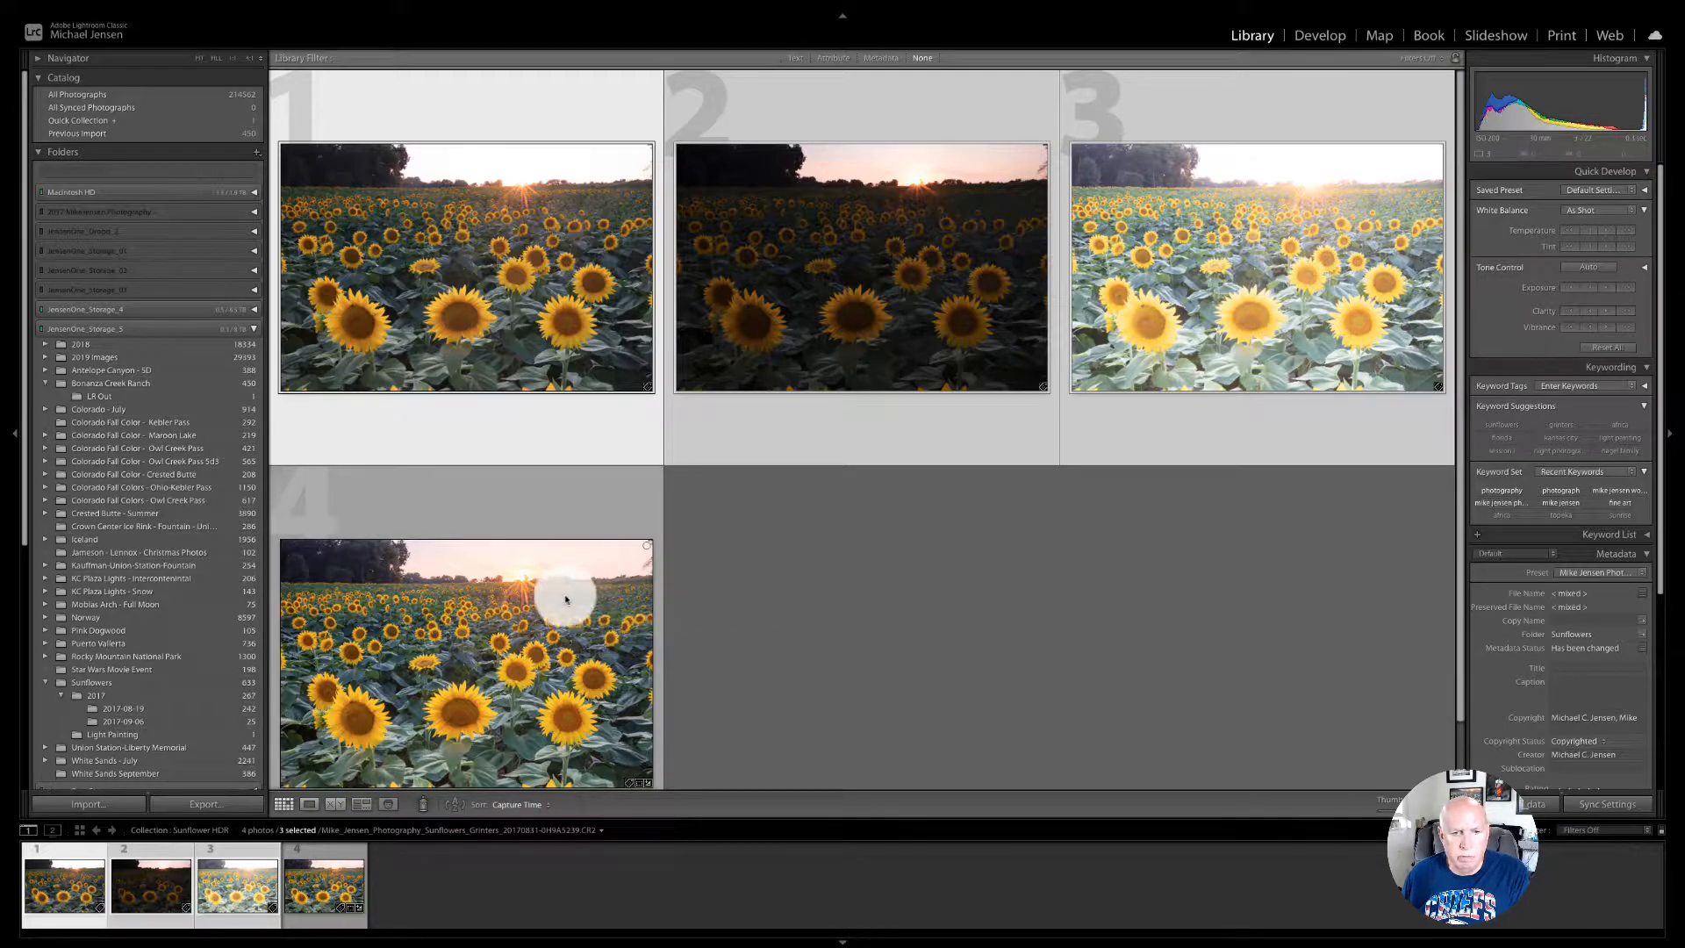
Step: Open the merged HDR photo in the Develop module and examine its flowers, shadowed leaves and sunburst up close
{"action": "left_click", "coordinate": [532, 510]}
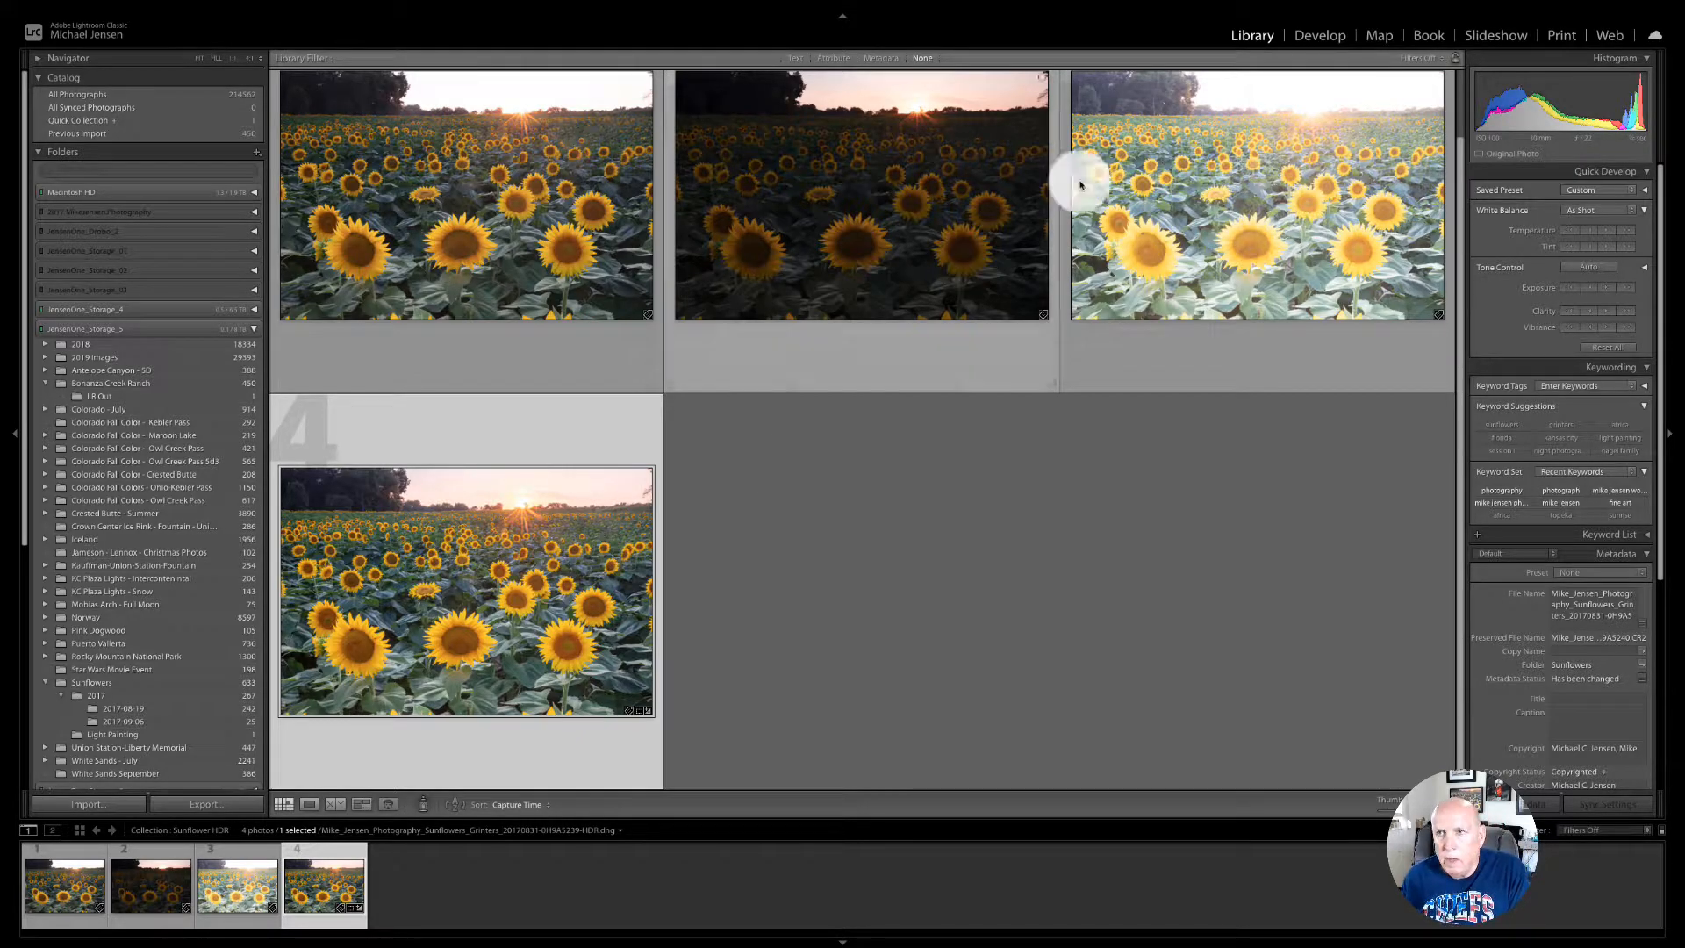
{"action": "left_click", "coordinate": [1332, 35]}
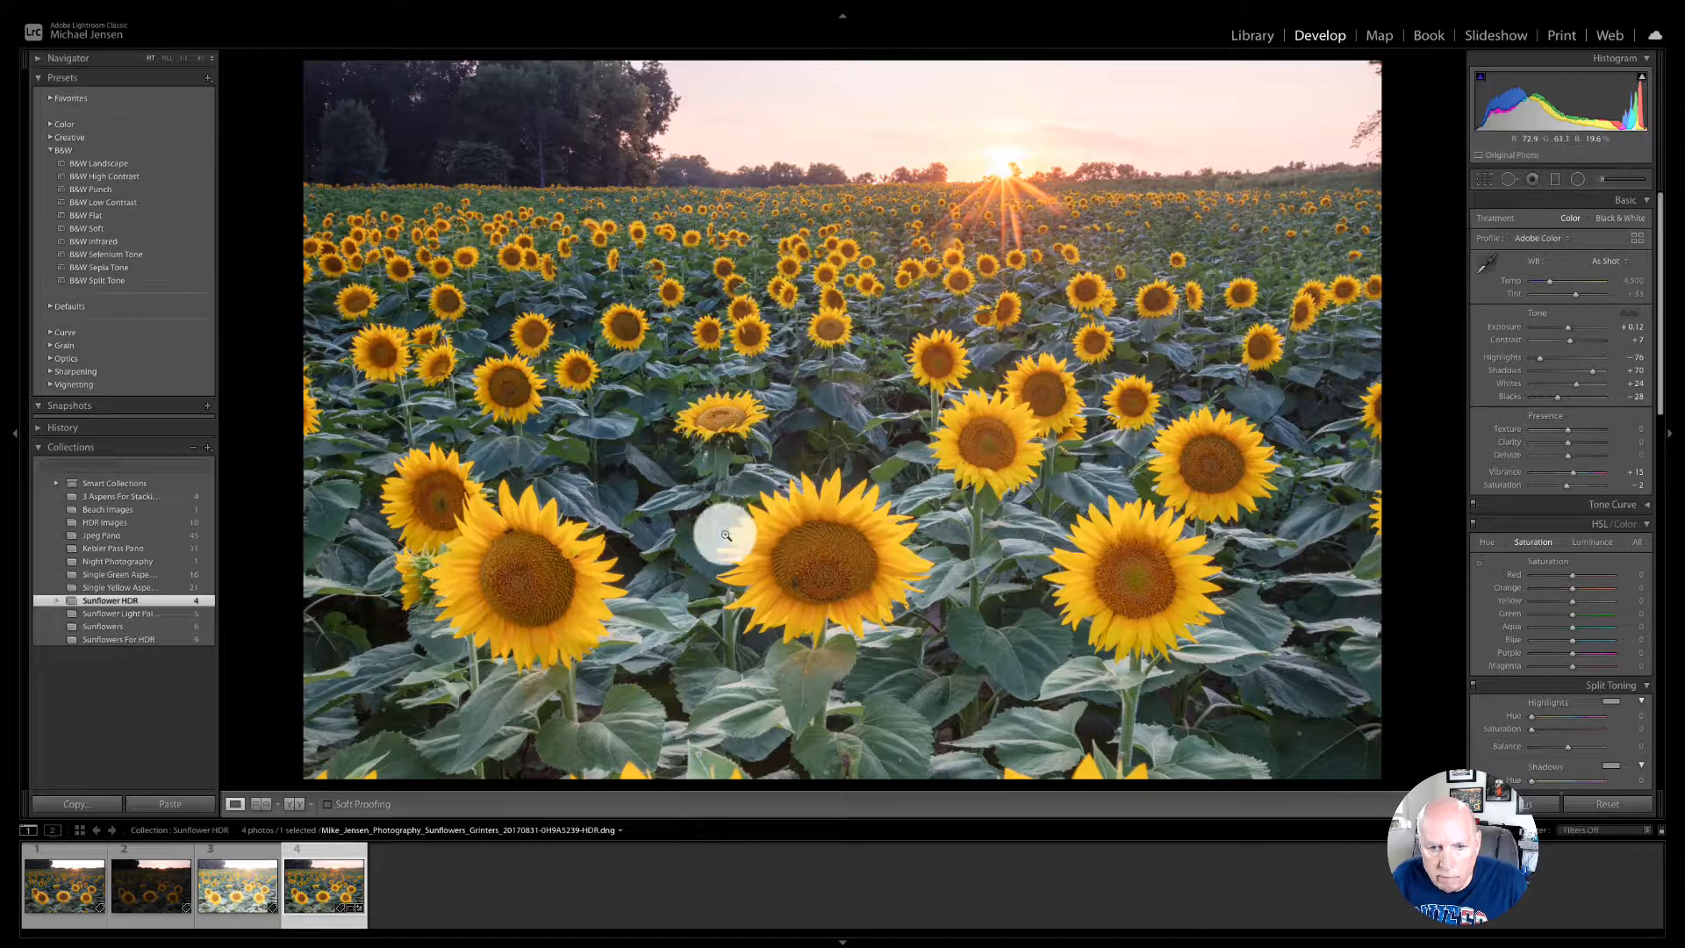
{"action": "left_click", "coordinate": [825, 508]}
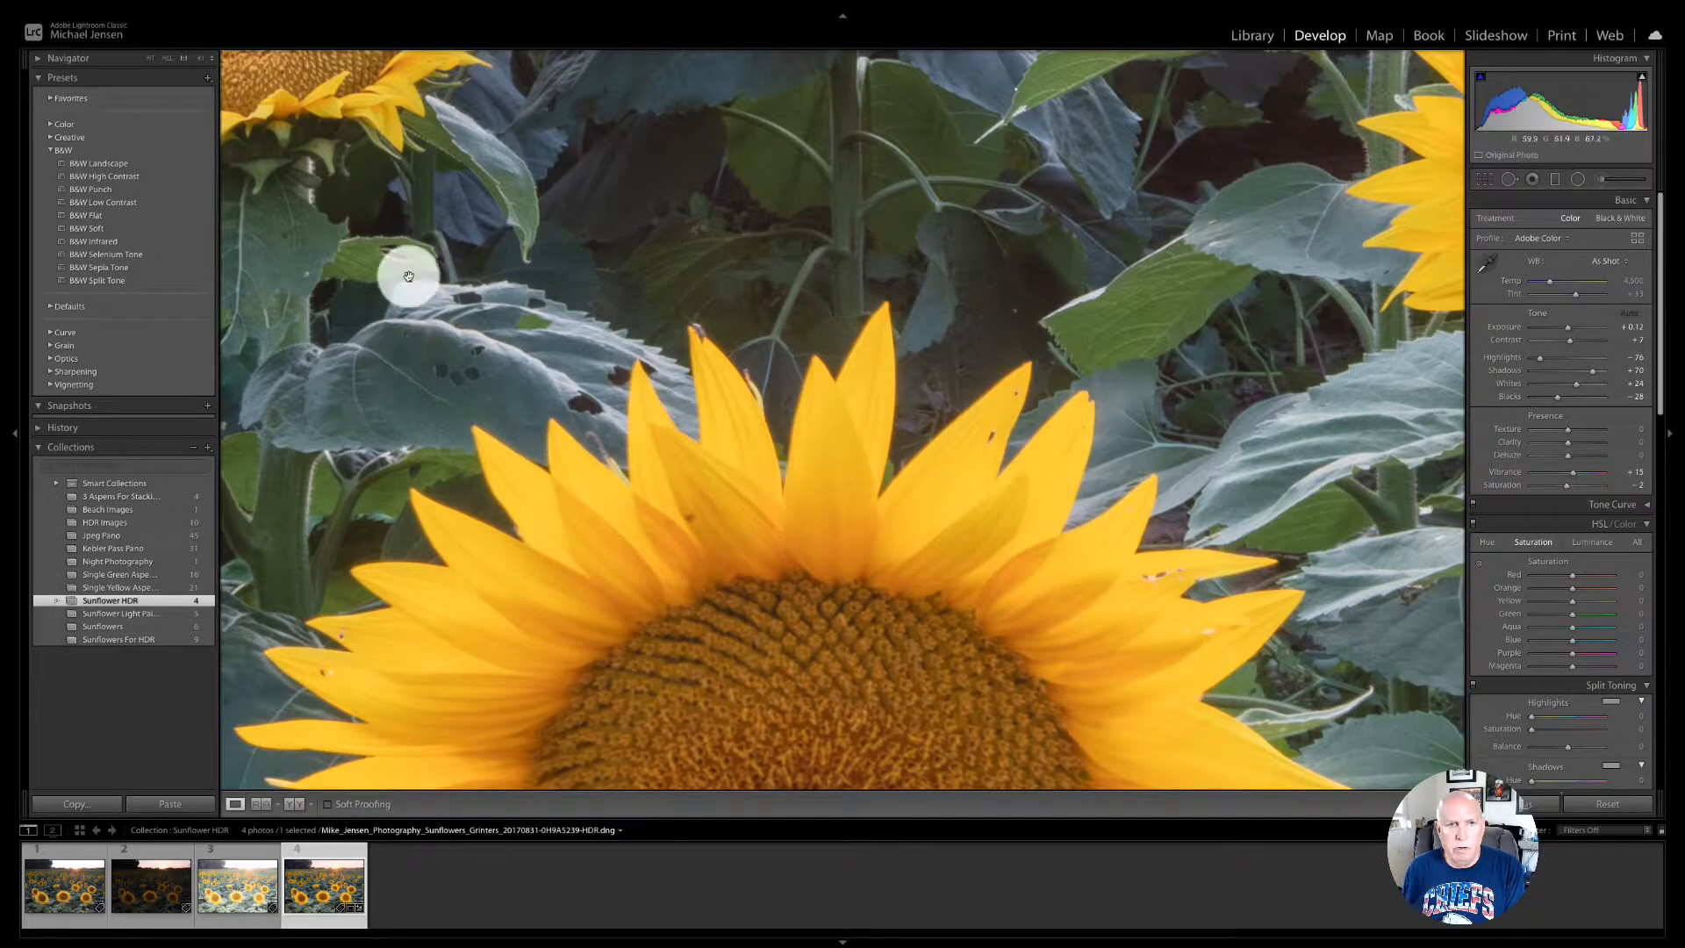
{"action": "left_click_drag", "start_coordinate": [331, 94], "coordinate": [794, 405]}
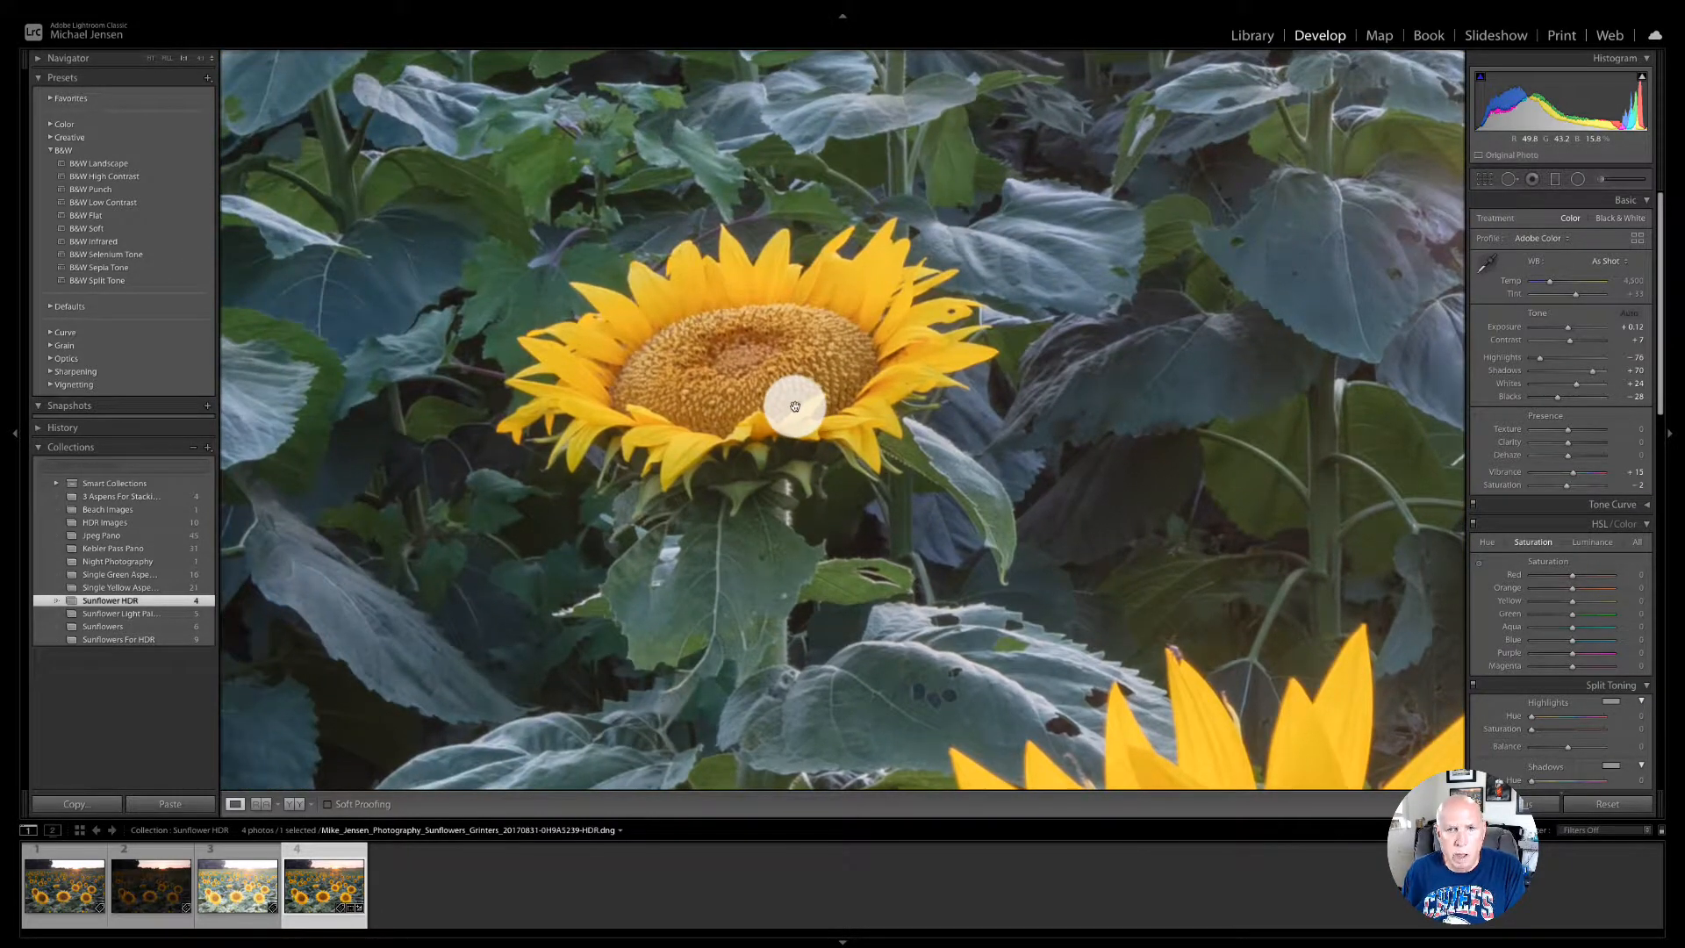
{"action": "left_click", "coordinate": [674, 354]}
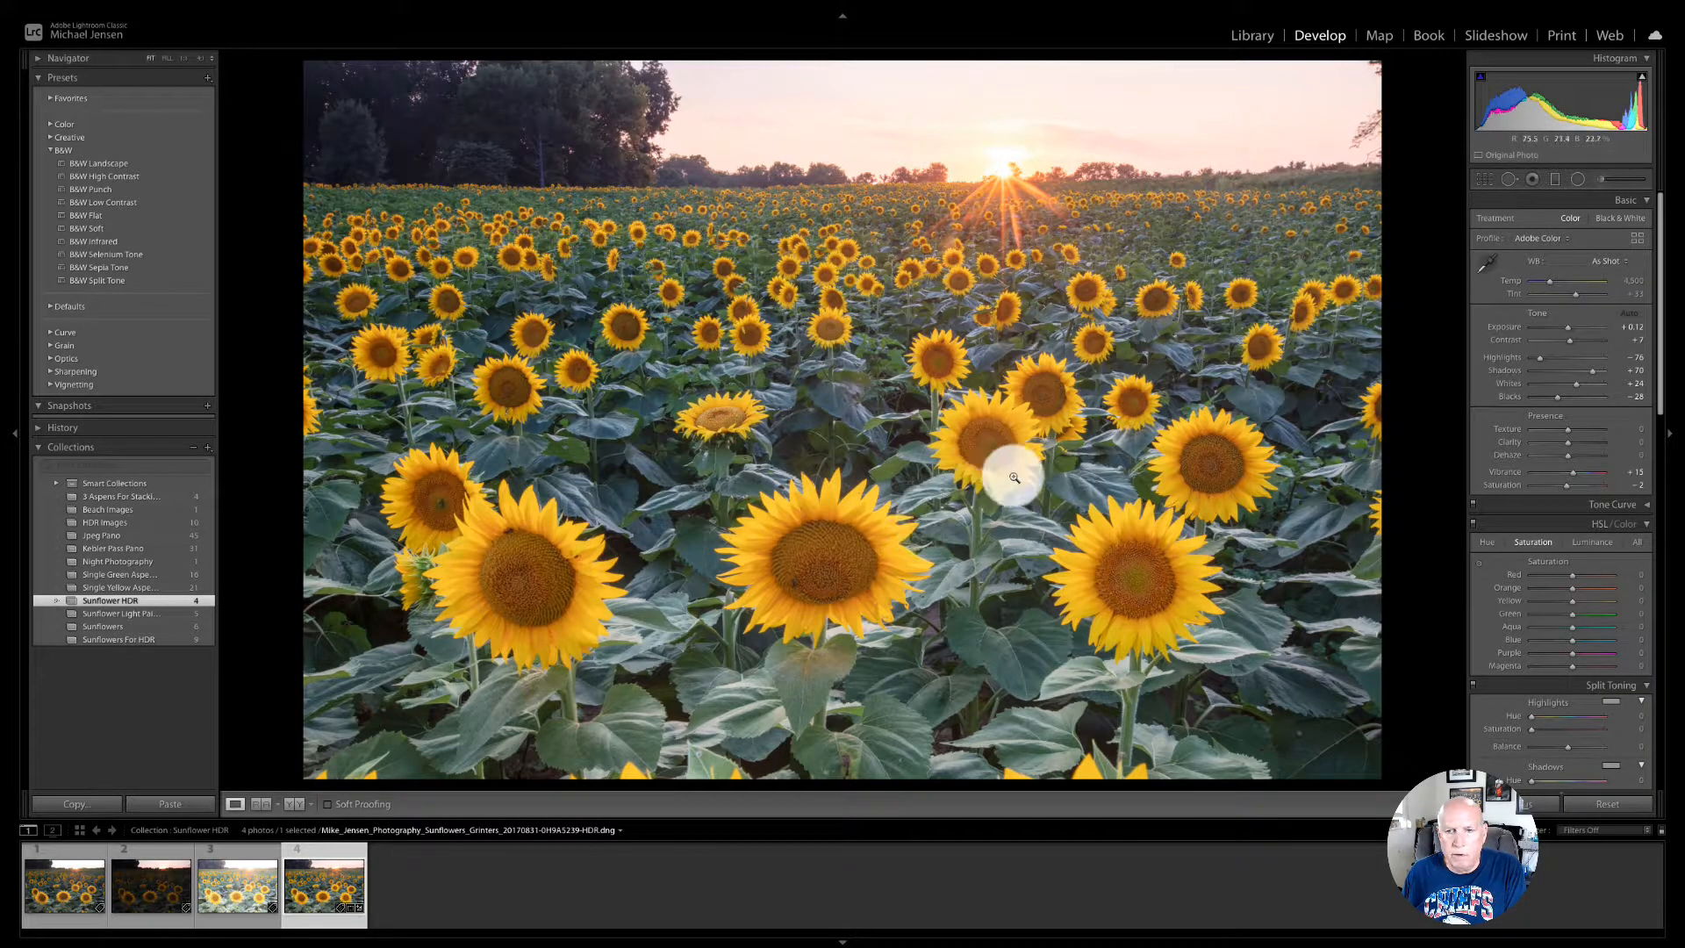
{"action": "left_click", "coordinate": [1129, 531]}
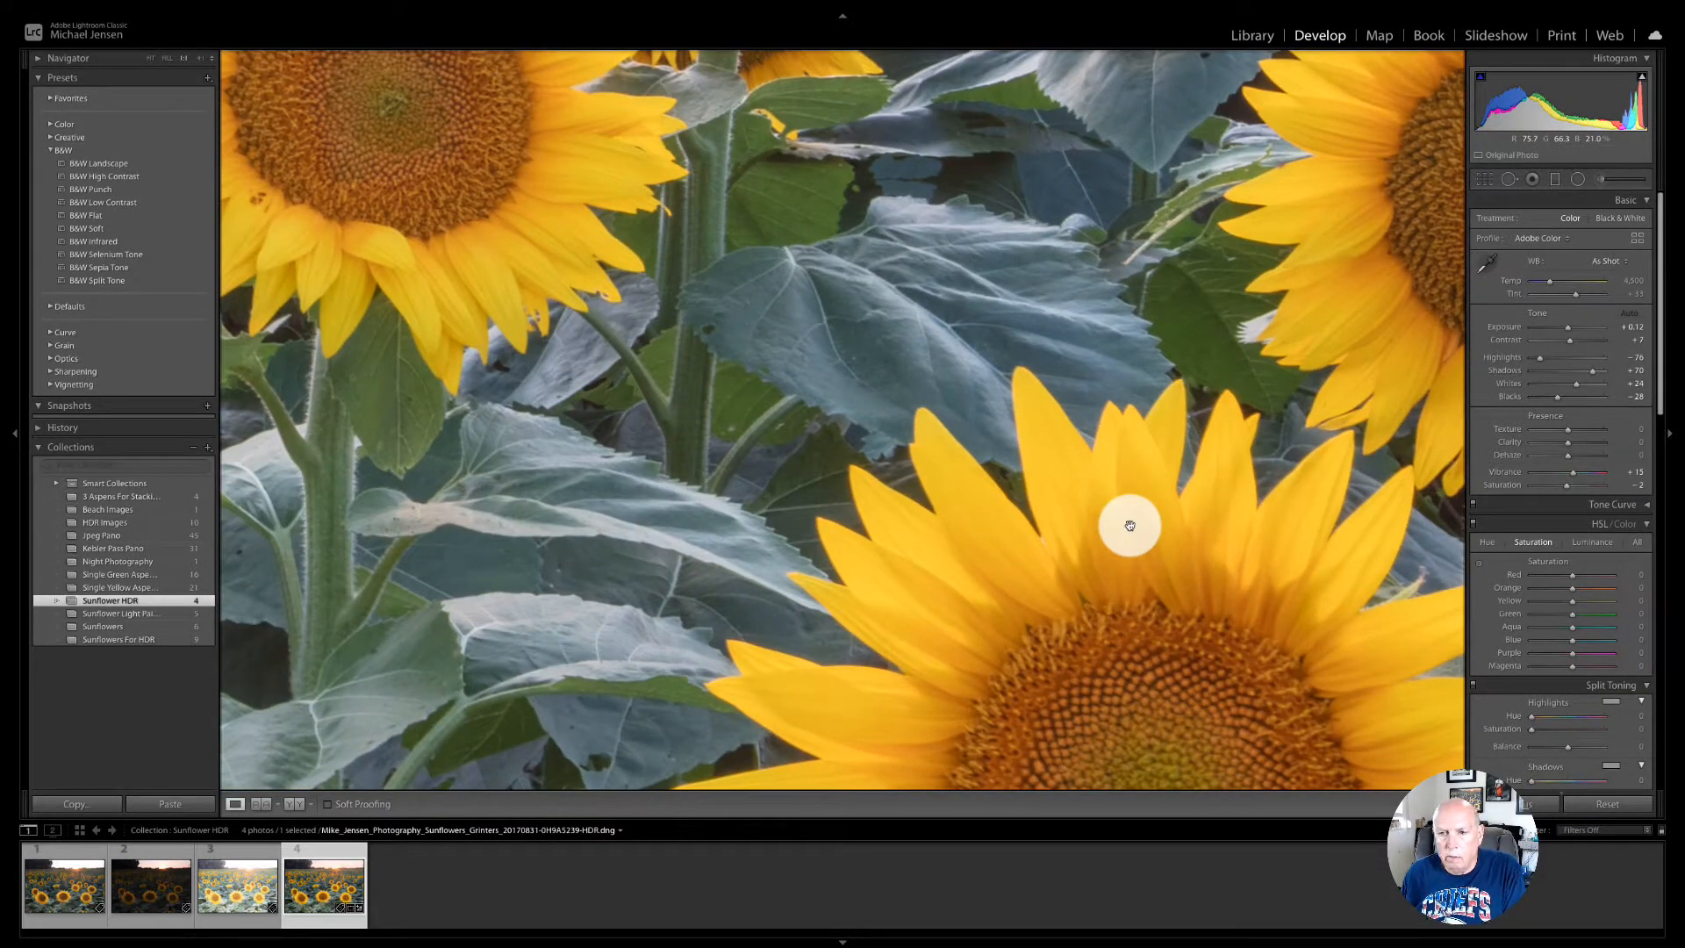
{"action": "left_click_drag", "start_coordinate": [387, 139], "coordinate": [507, 402]}
{"action": "left_click_drag", "start_coordinate": [628, 139], "coordinate": [628, 357]}
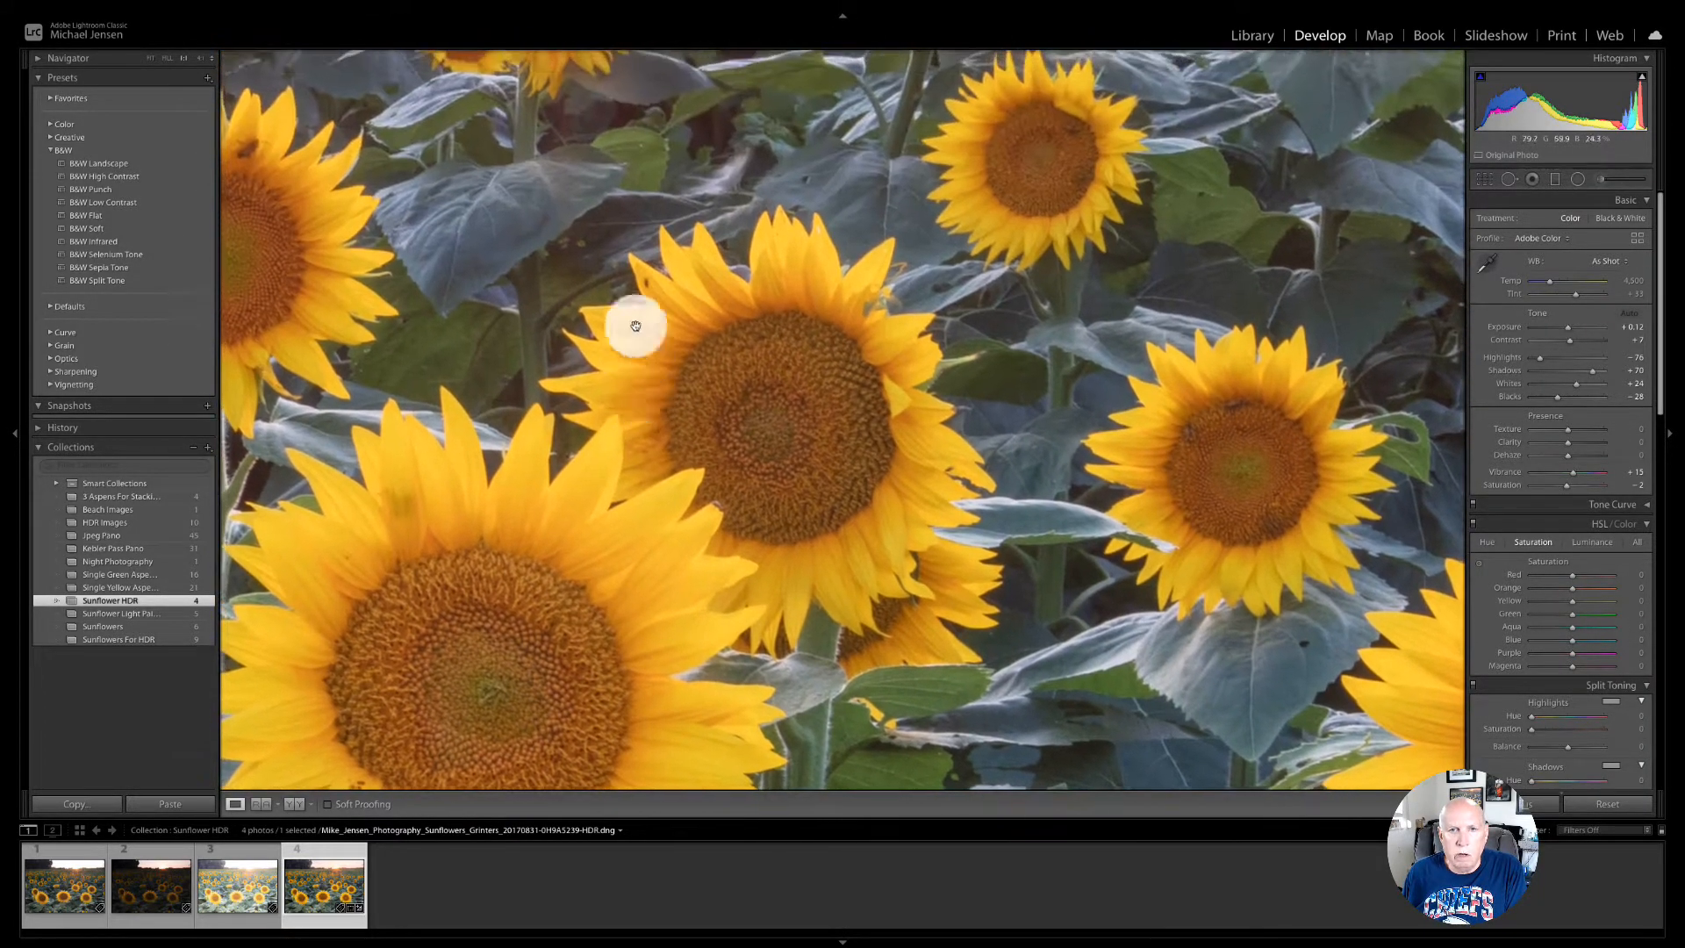
{"action": "left_click_drag", "start_coordinate": [572, 155], "coordinate": [621, 474]}
{"action": "scroll", "coordinate": [578, 365], "scroll_direction": "up", "scroll_amount": 5}
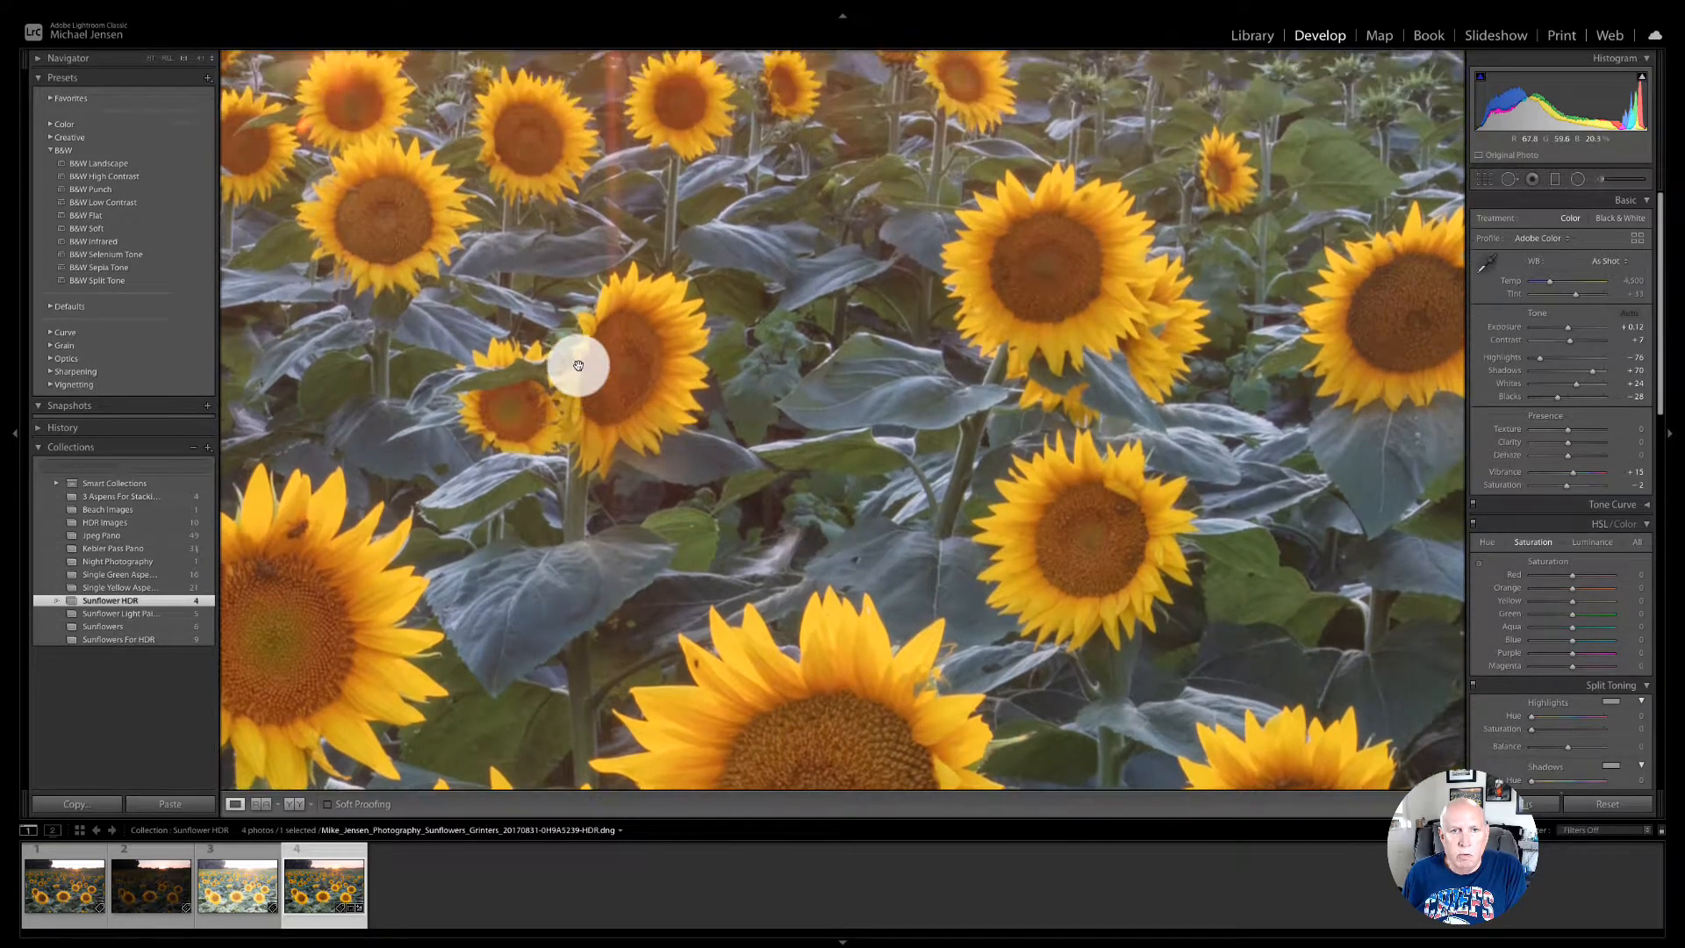
{"action": "scroll", "coordinate": [578, 364], "scroll_direction": "up", "scroll_amount": 5}
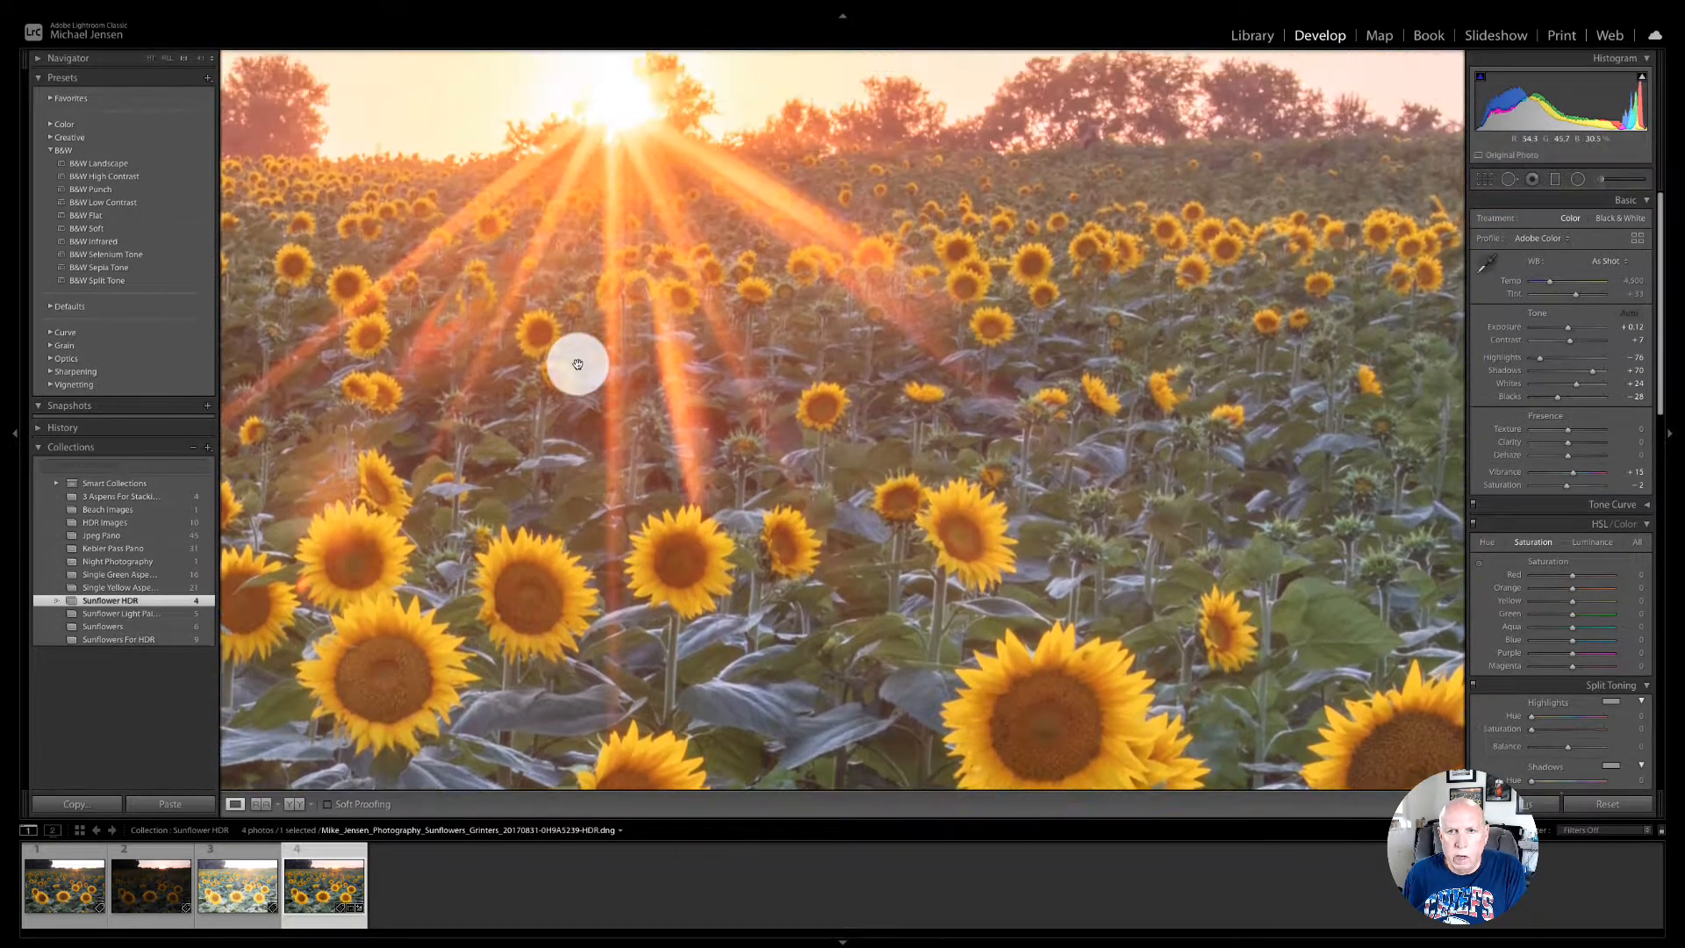
{"action": "scroll", "coordinate": [578, 363], "scroll_direction": "left", "scroll_amount": 15}
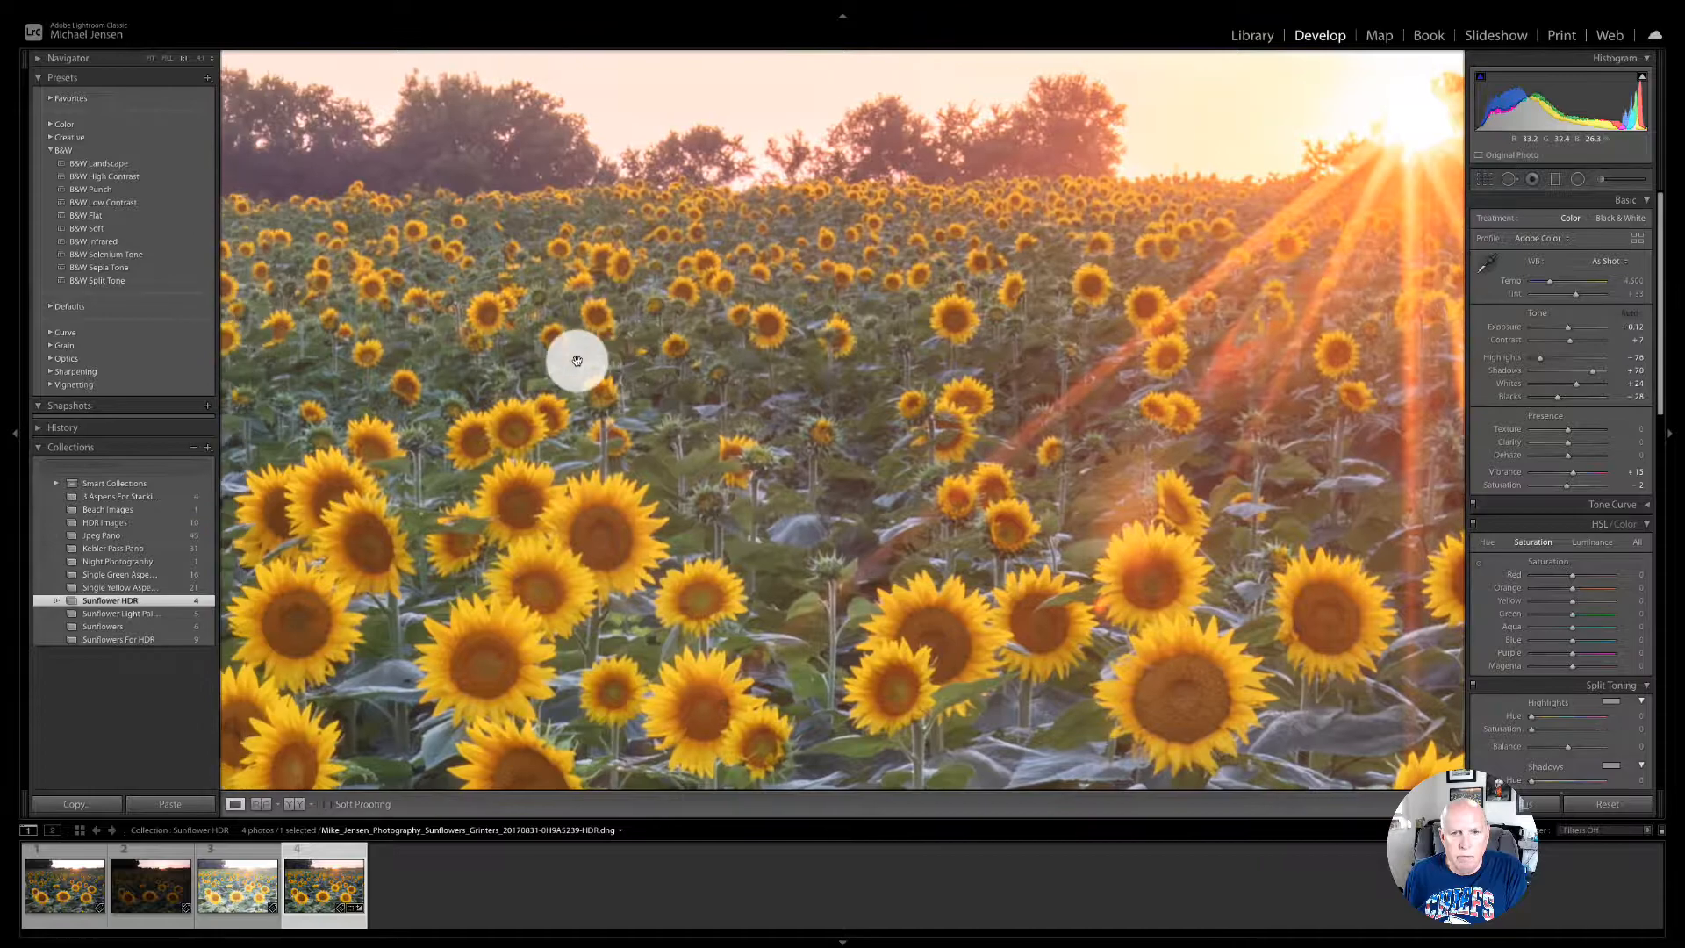
{"action": "left_click", "coordinate": [729, 339]}
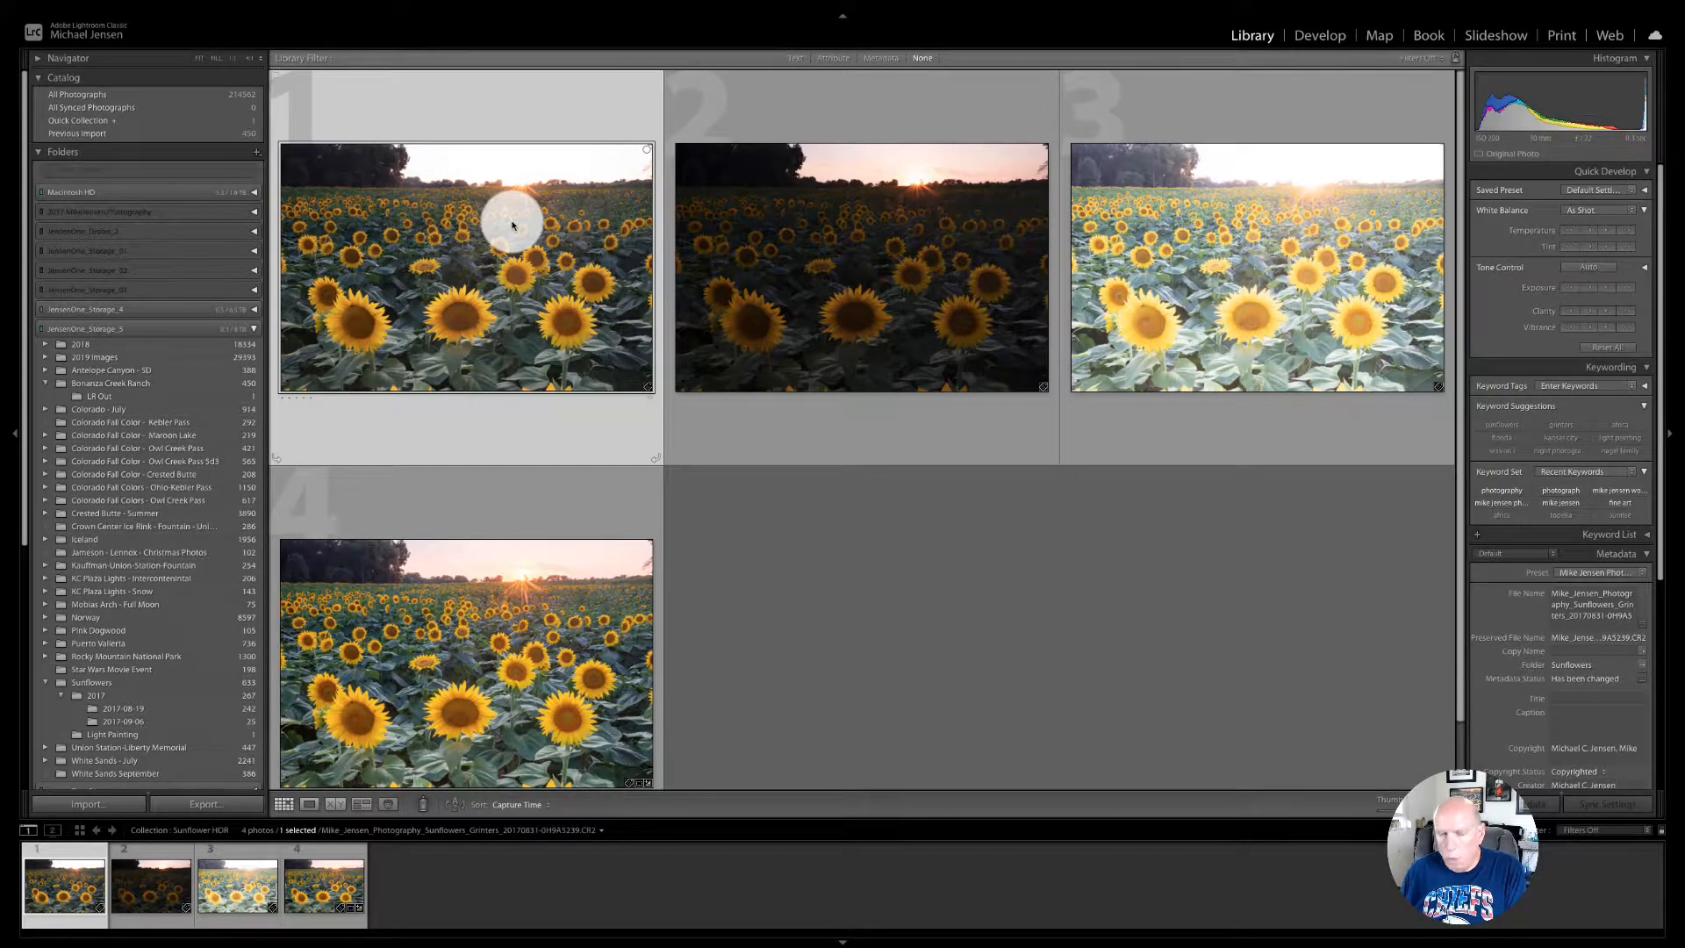
Step: Select the three original exposures together in the Library grid and show the commands available for them, including Edit In
{"action": "left_click", "coordinate": [818, 97], "text": "super"}
{"action": "left_click", "coordinate": [1131, 118], "text": "super"}
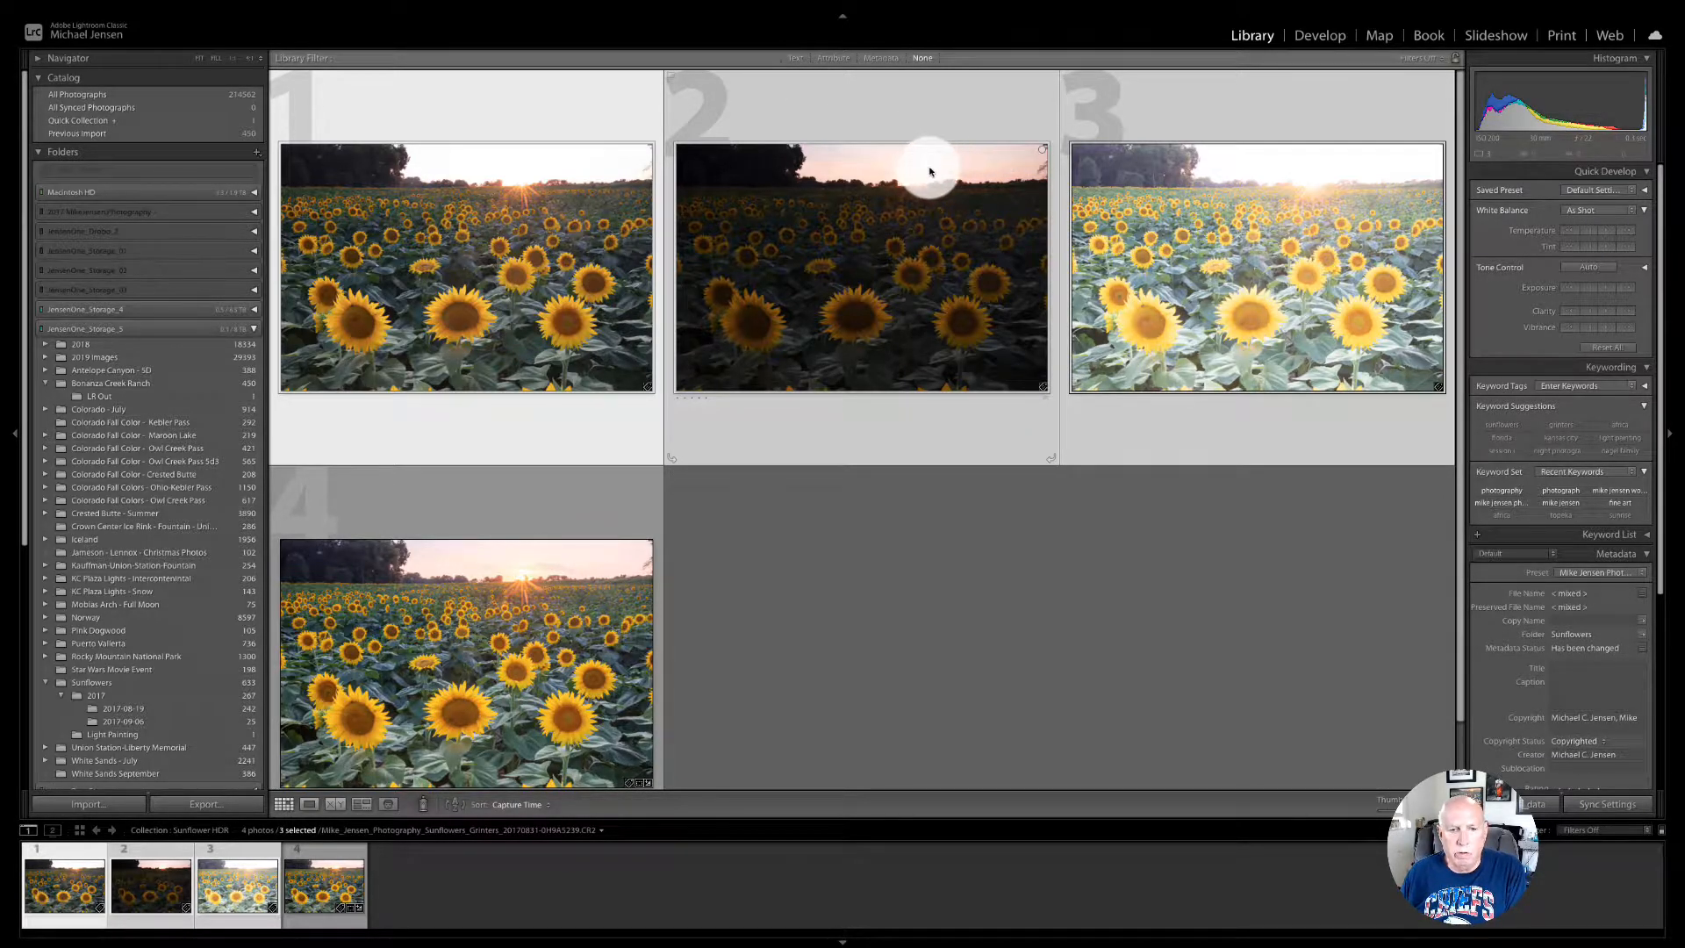
{"action": "right_click", "coordinate": [905, 190]}
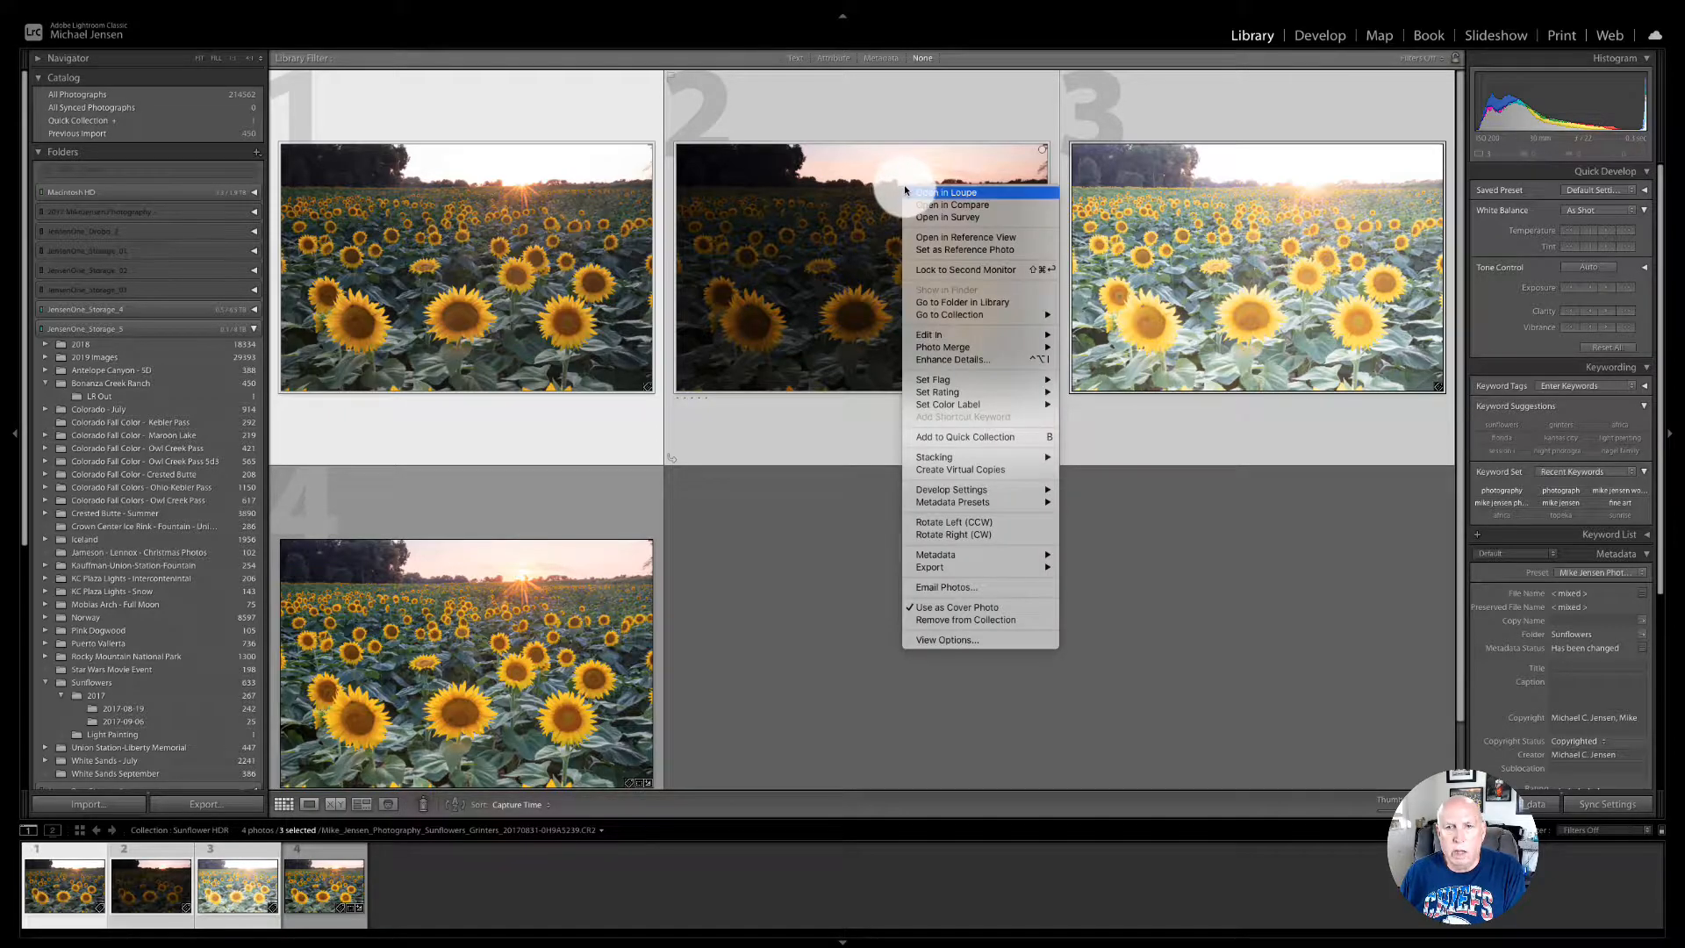
{"action": "mouse_move", "coordinate": [986, 335]}
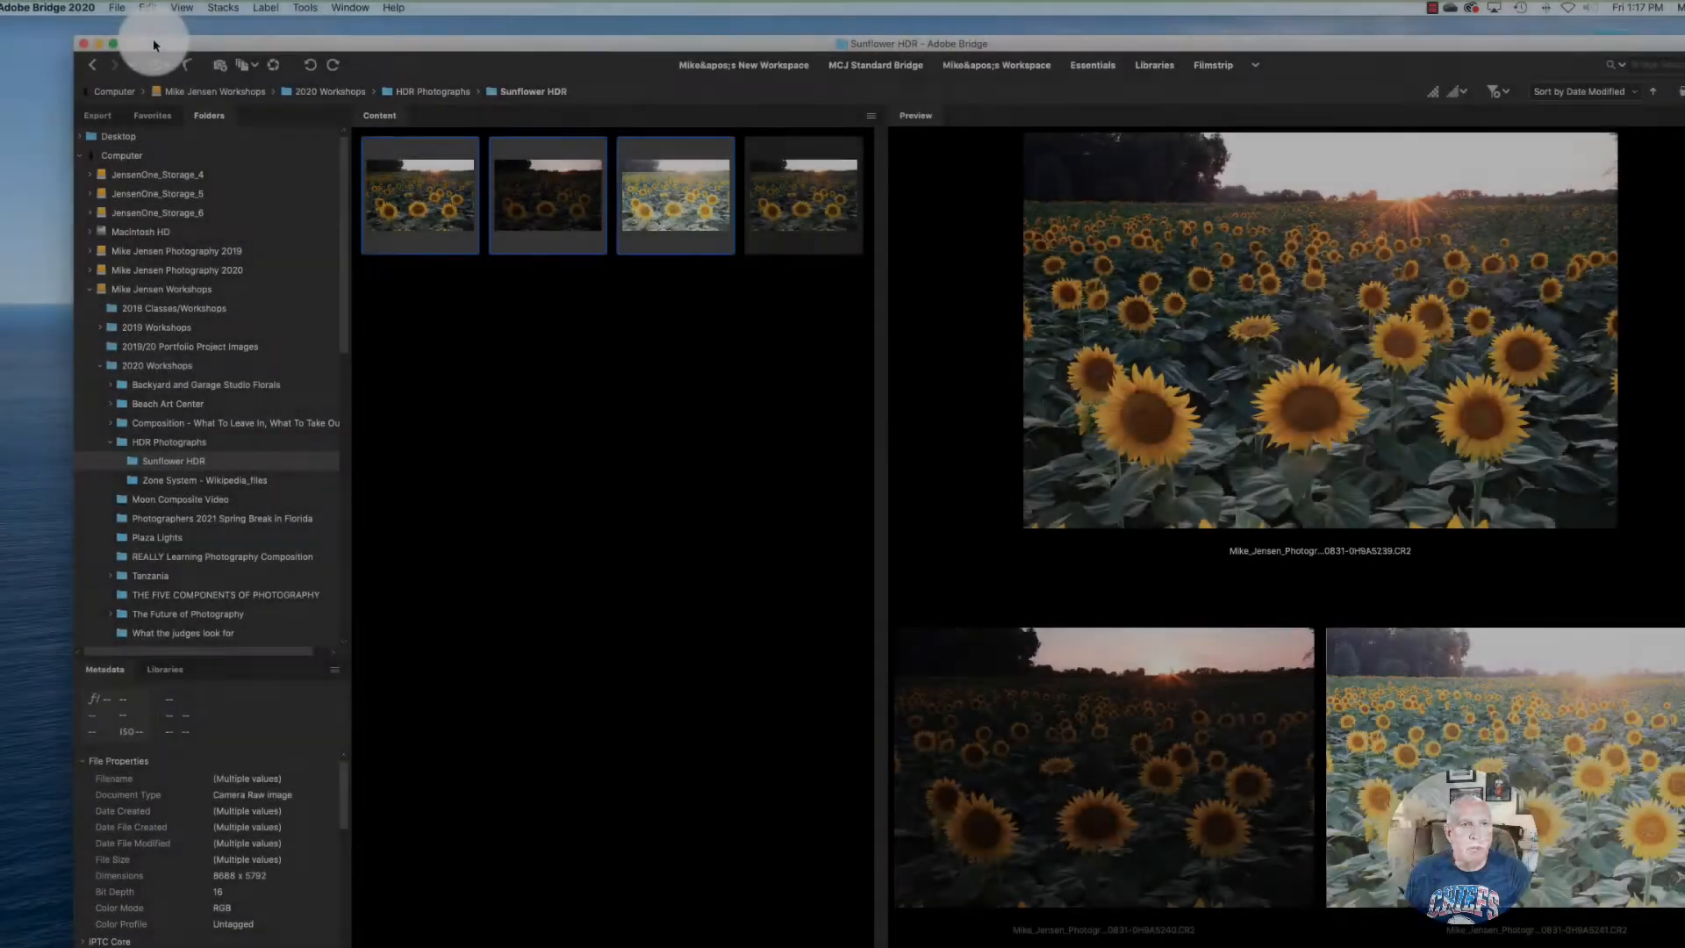
Step: Switch to Adobe Bridge, send the three selected exposures to Photoshop's Merge to HDR Pro, and continue the 32-bit result to Camera Raw toning
{"action": "left_click_drag", "start_coordinate": [154, 44], "coordinate": [103, 42]}
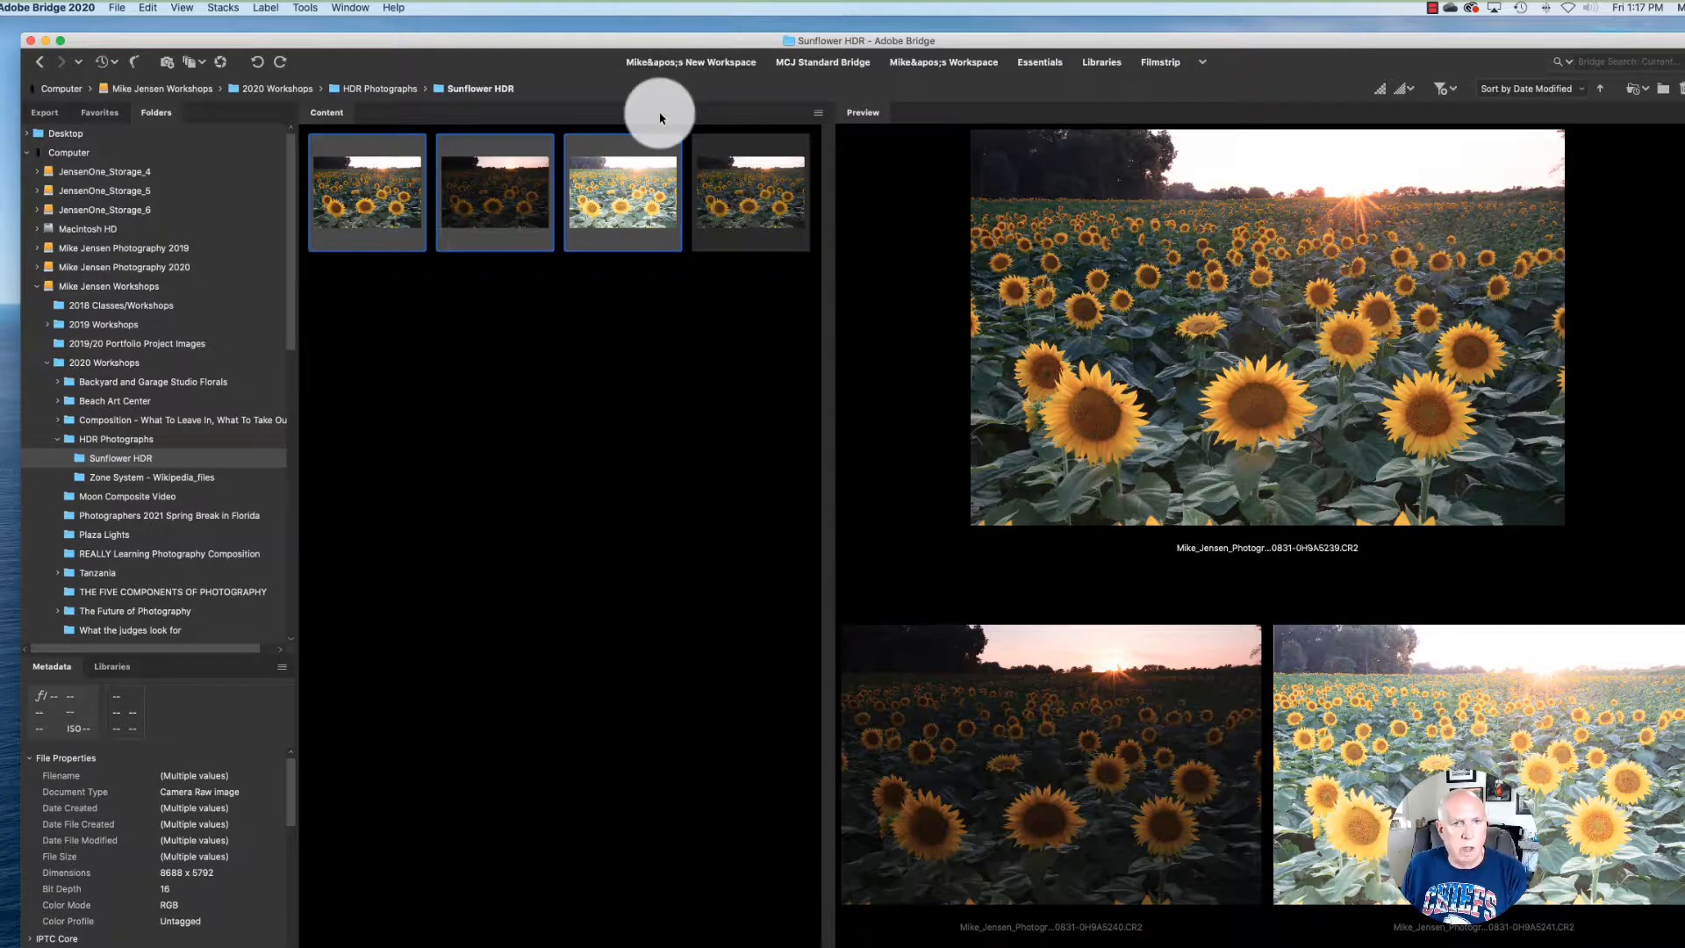
{"action": "left_click", "coordinate": [304, 8]}
{"action": "mouse_move", "coordinate": [356, 137]}
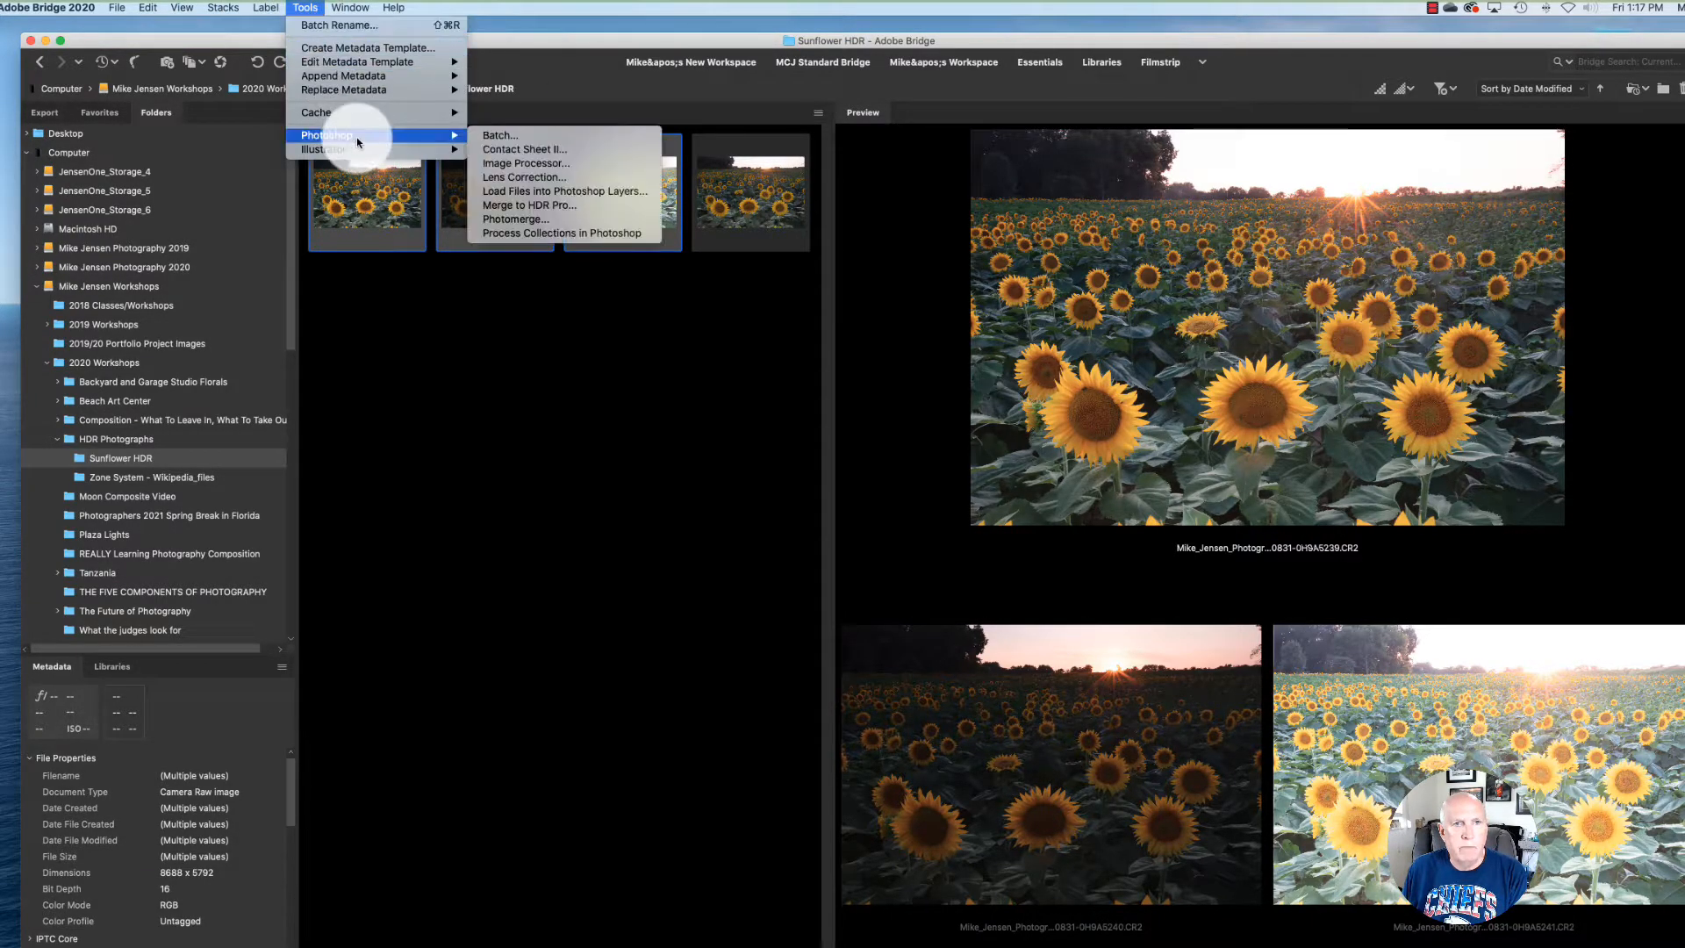
{"action": "left_click", "coordinate": [534, 207]}
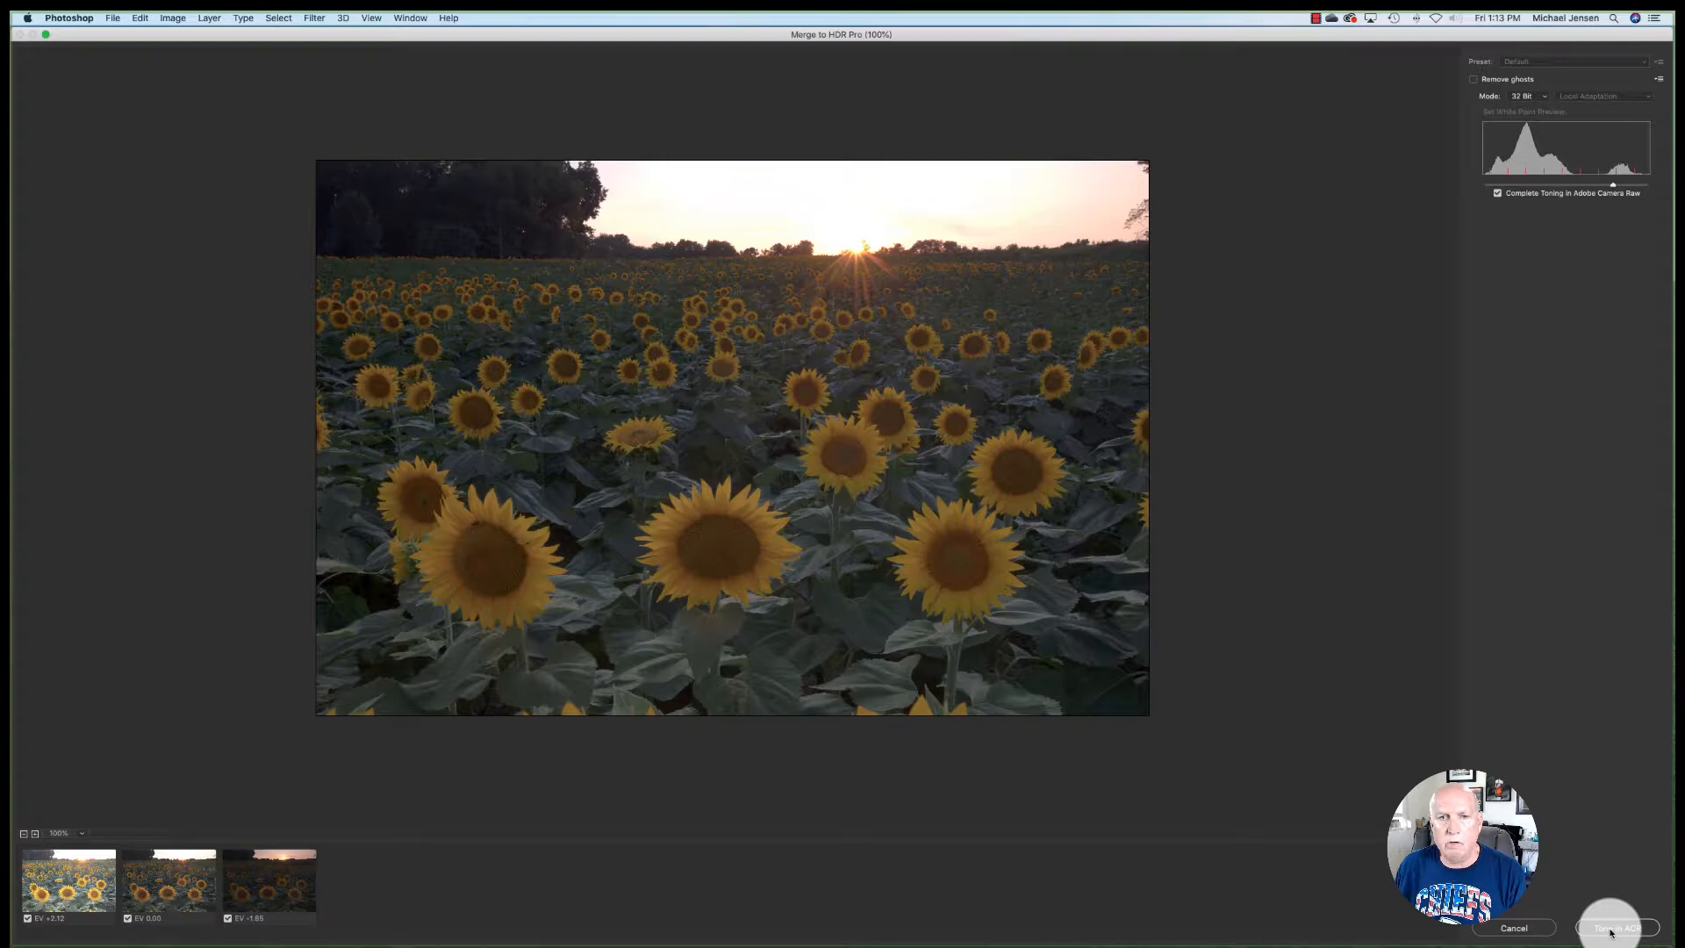
{"action": "left_click", "coordinate": [1613, 928]}
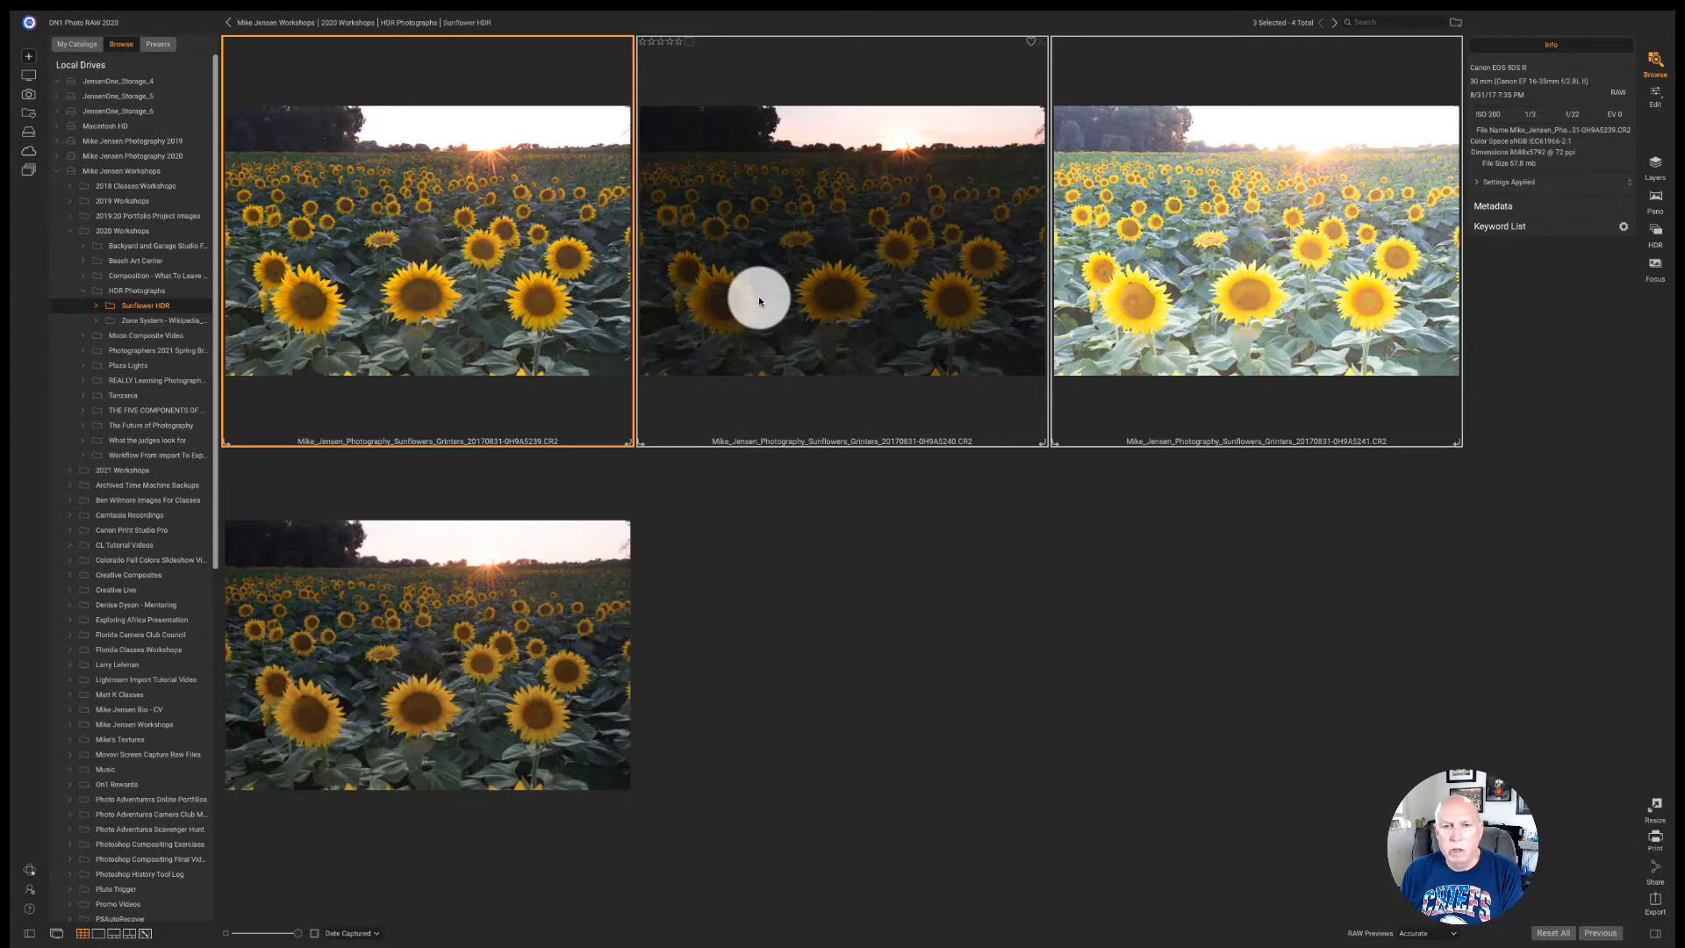
Step: Switch to ON1 Photo RAW and create an HDR from the three selected exposures with Medium deghosting and the Natural look
{"action": "right_click", "coordinate": [803, 207]}
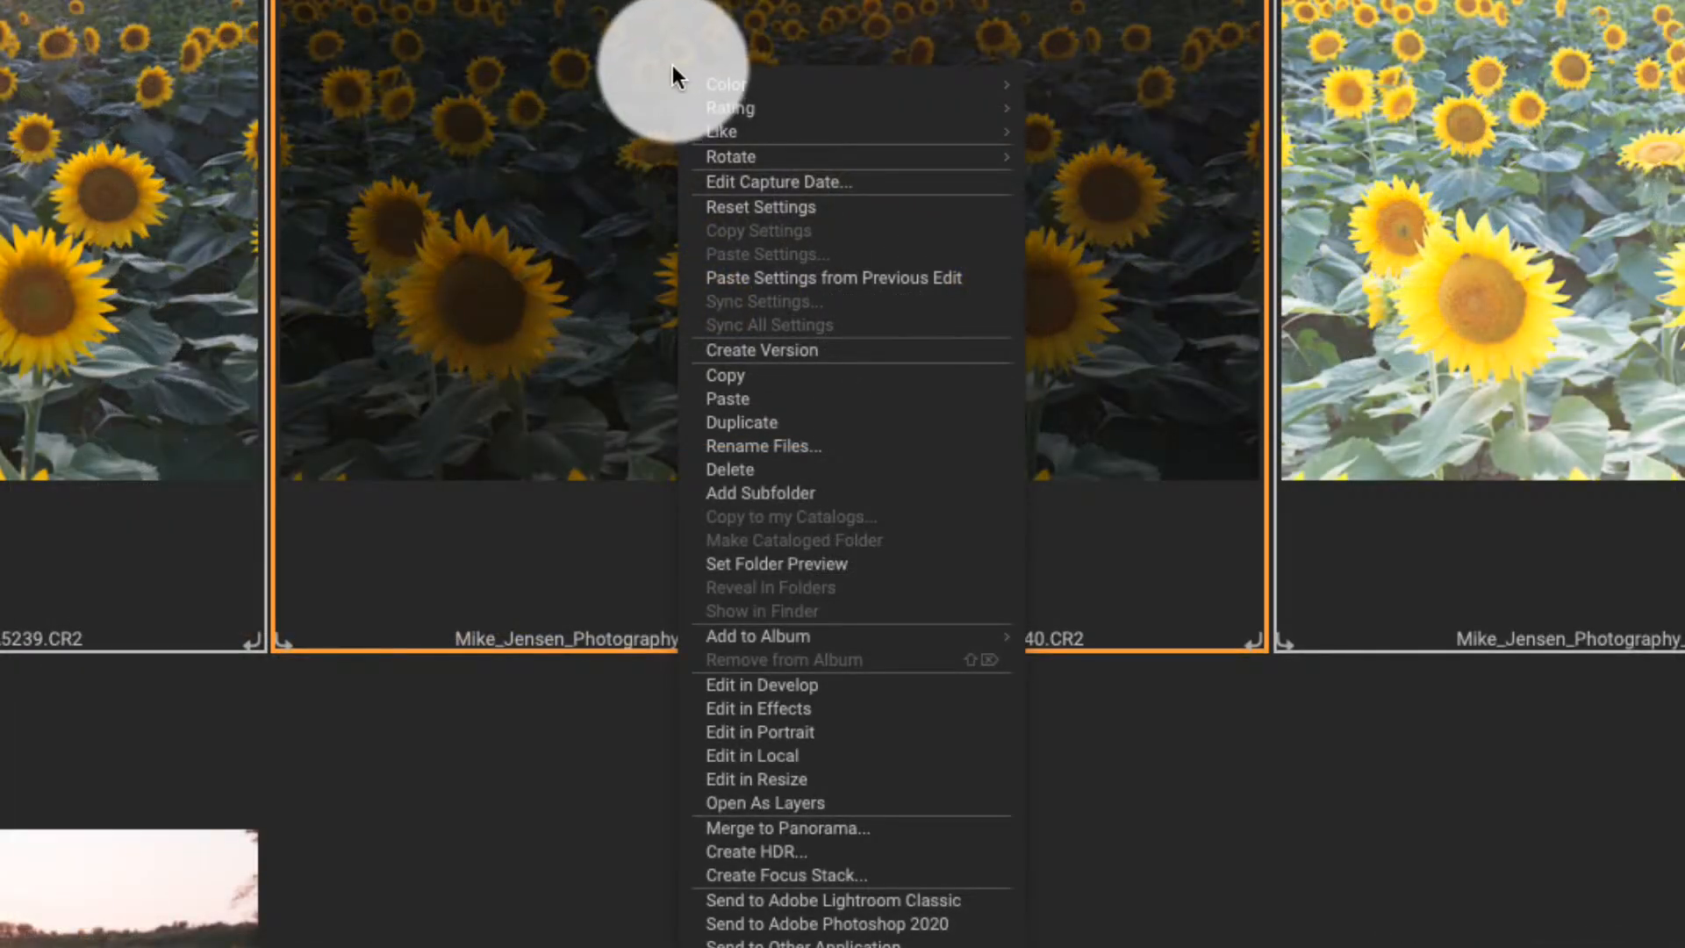
{"action": "left_click", "coordinate": [772, 847]}
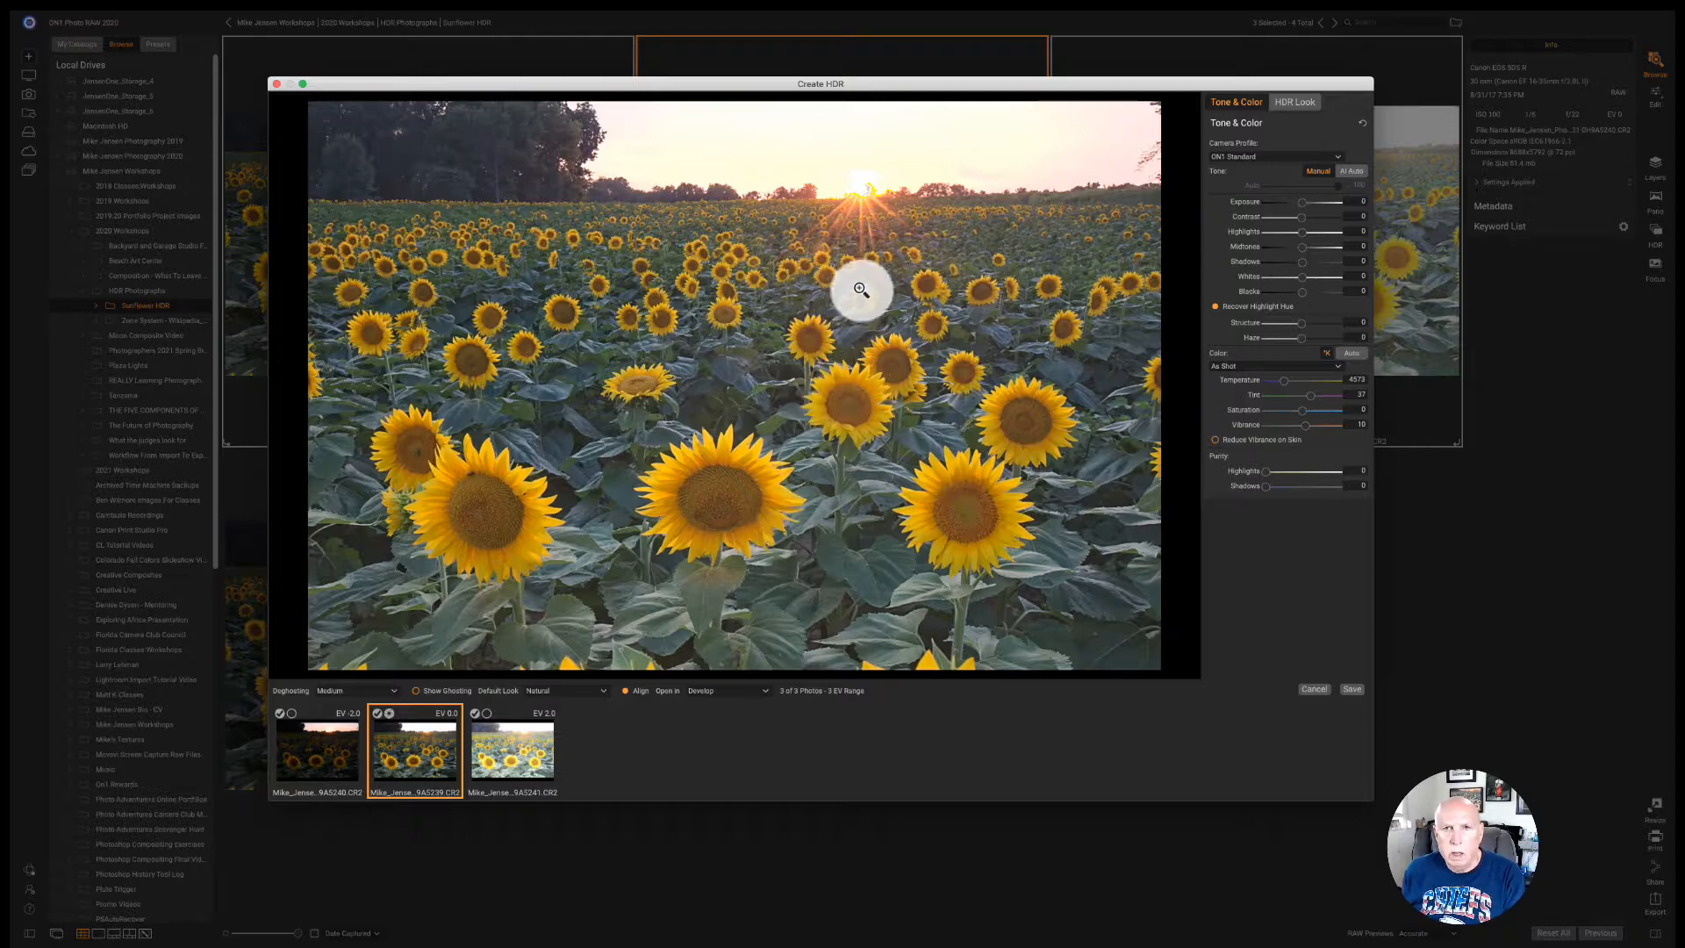
{"action": "left_click_drag", "start_coordinate": [930, 83], "coordinate": [941, 97]}
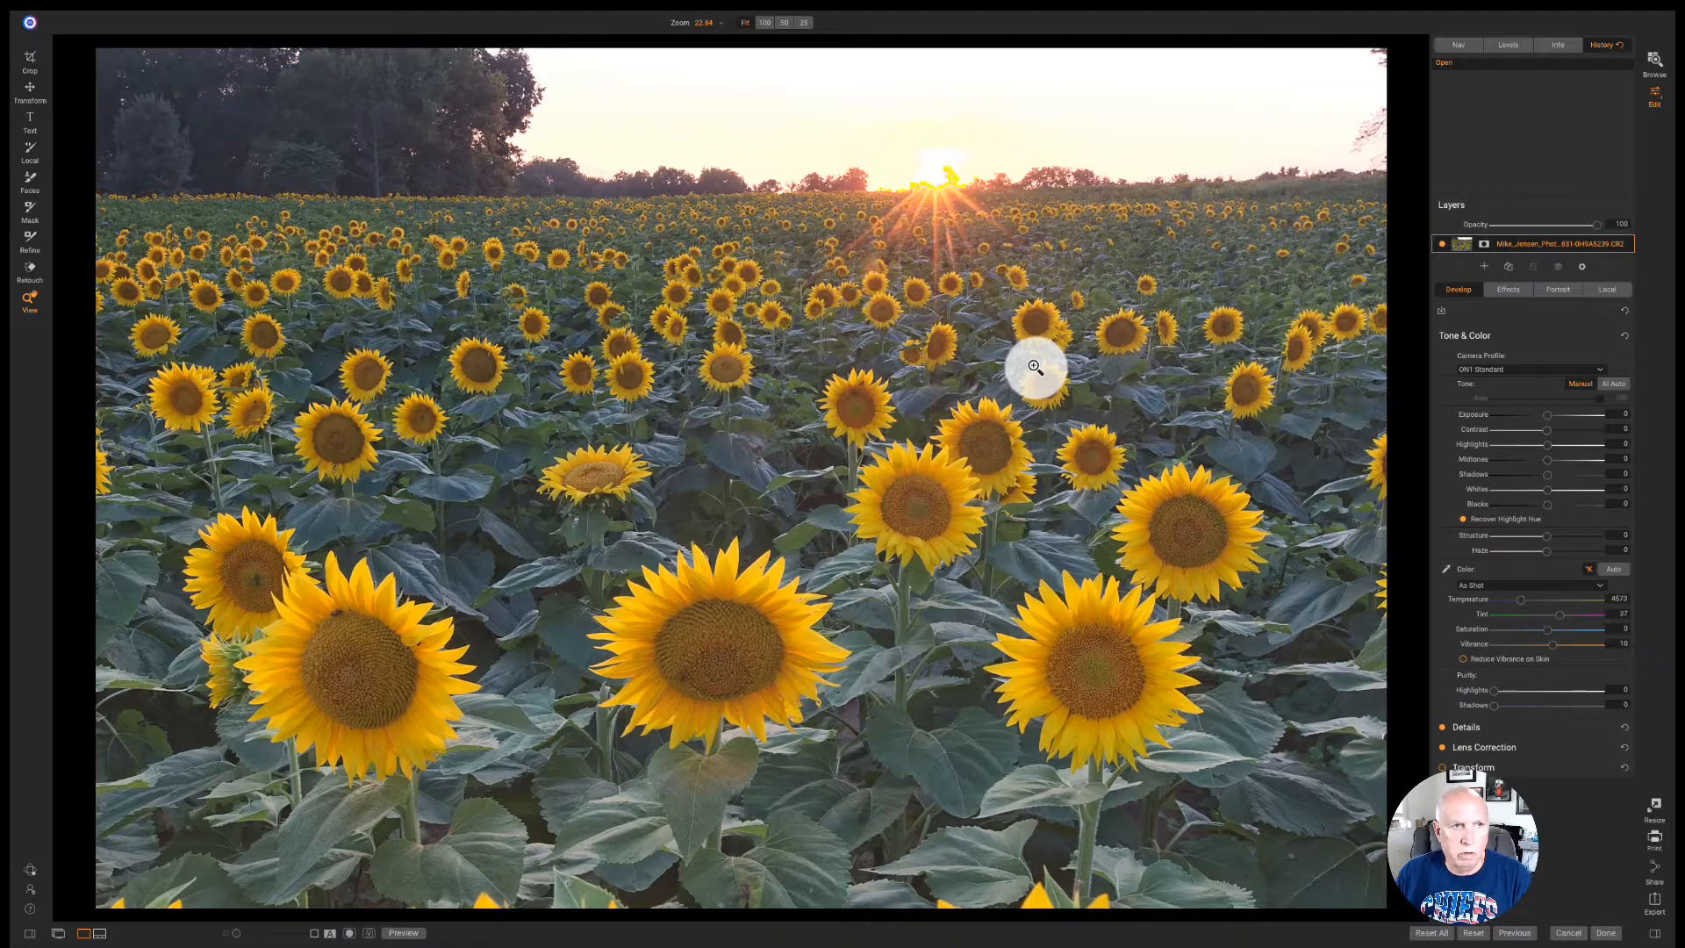
Step: Examine the ON1 HDR at 100% zoom around the central foreground sunflower and the flowers and leaves behind it
{"action": "left_click", "coordinate": [734, 566]}
{"action": "left_click_drag", "start_coordinate": [731, 582], "coordinate": [754, 395]}
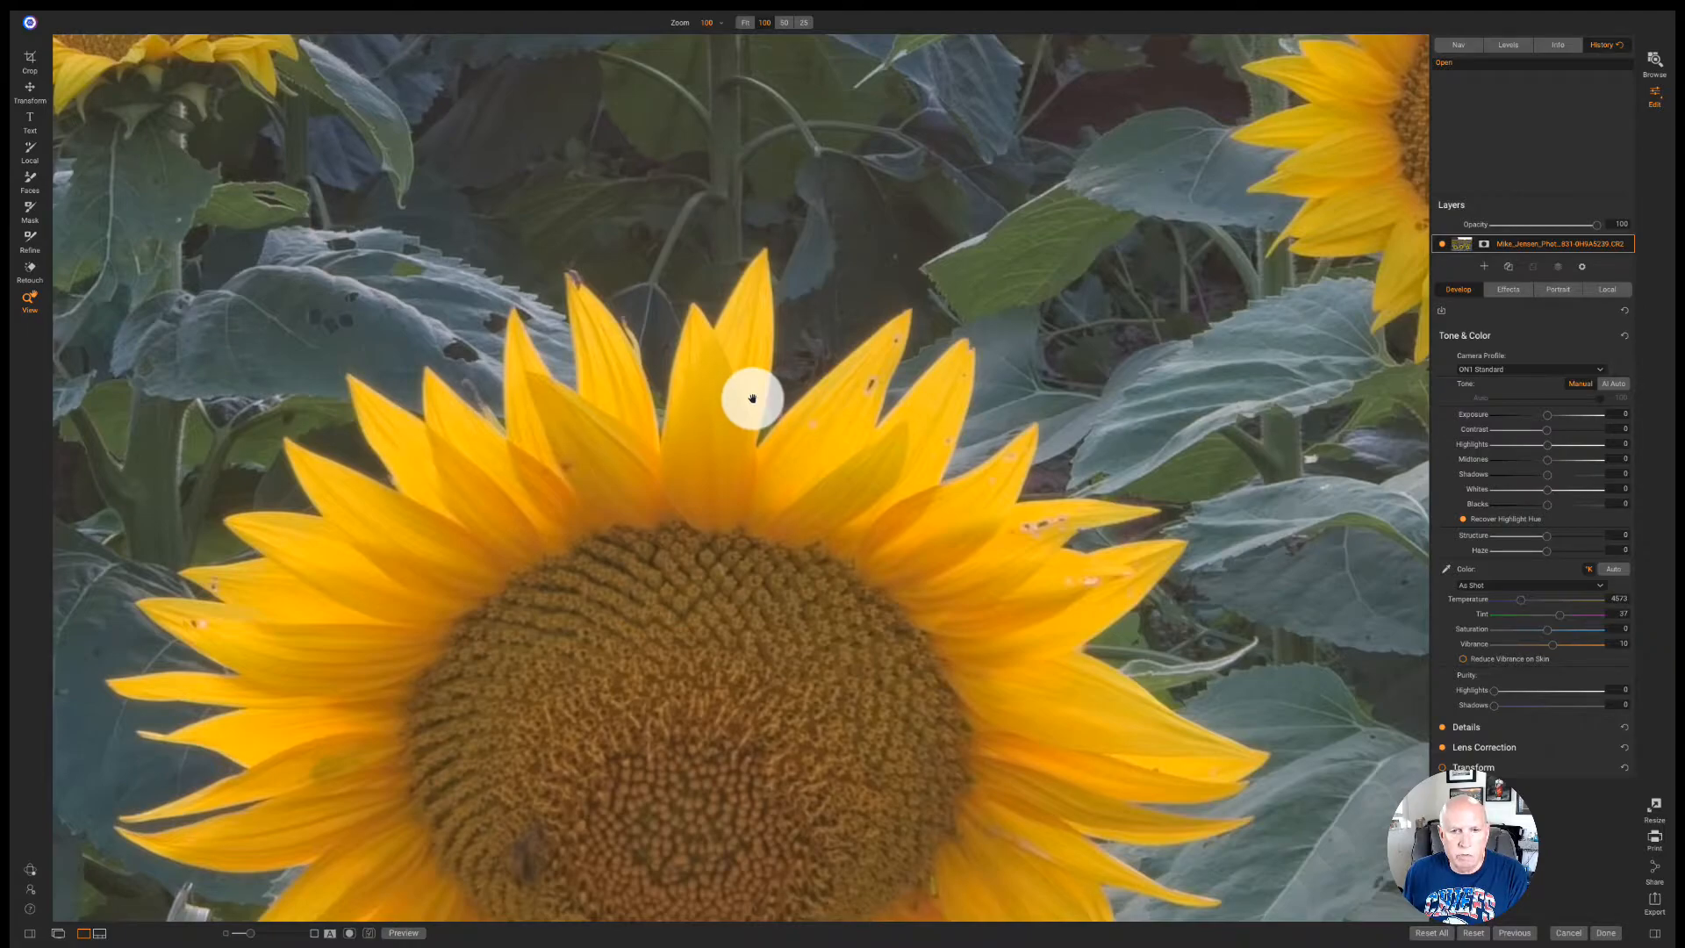
{"action": "left_click", "coordinate": [752, 398]}
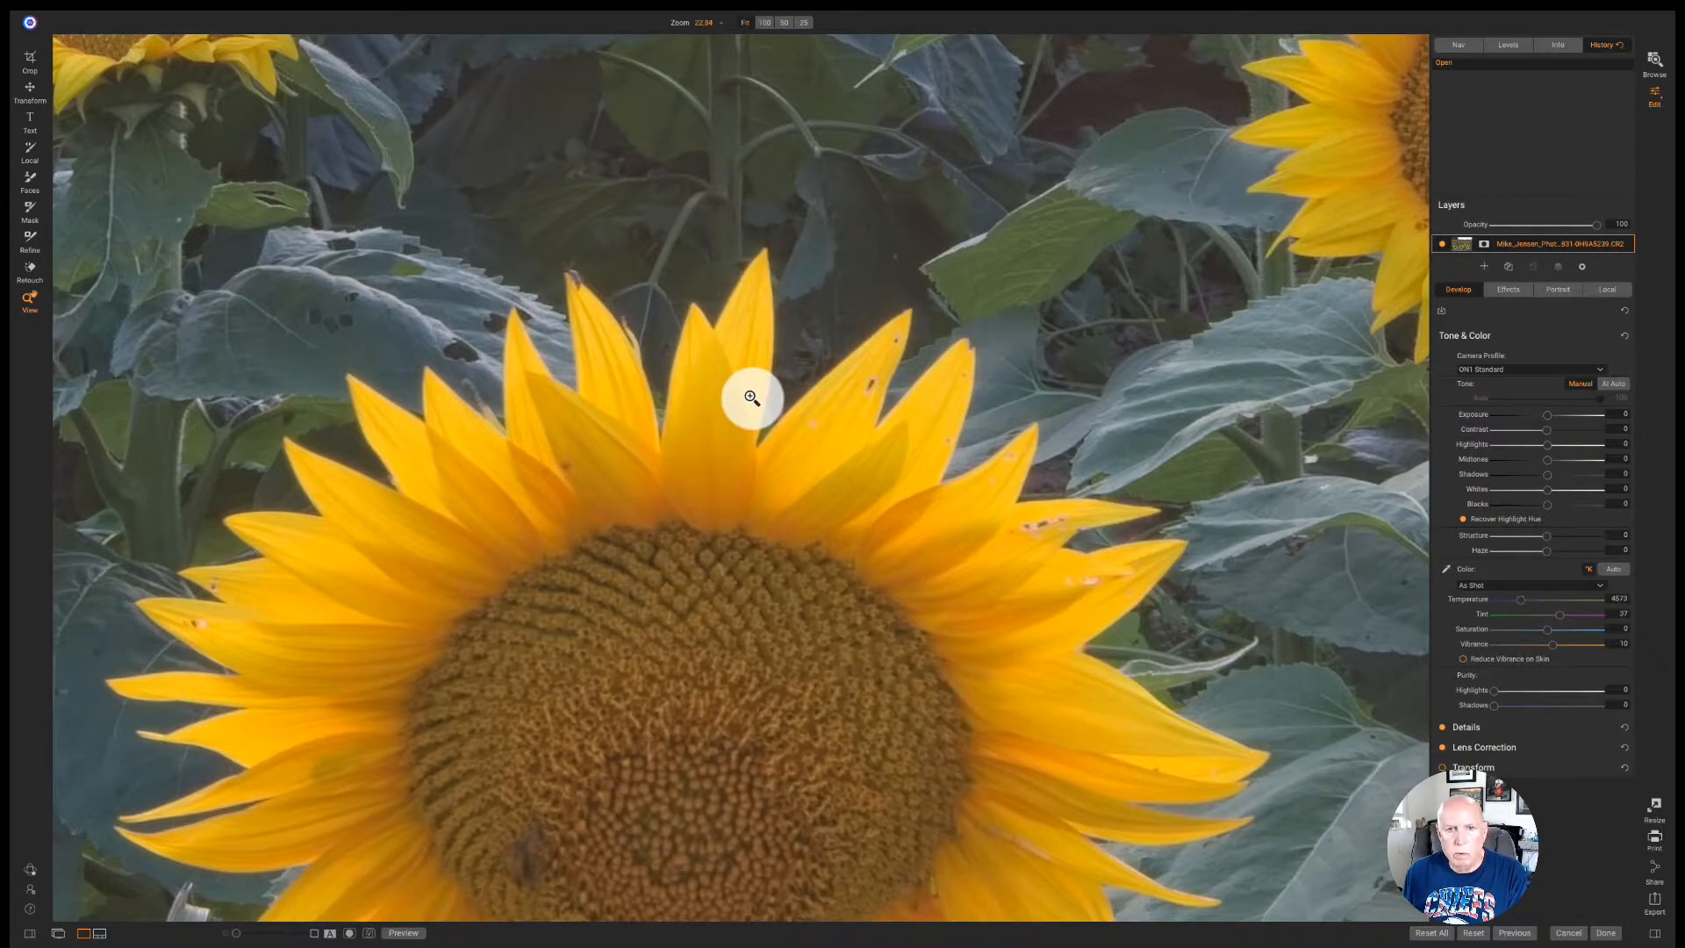
{"action": "left_click", "coordinate": [752, 398]}
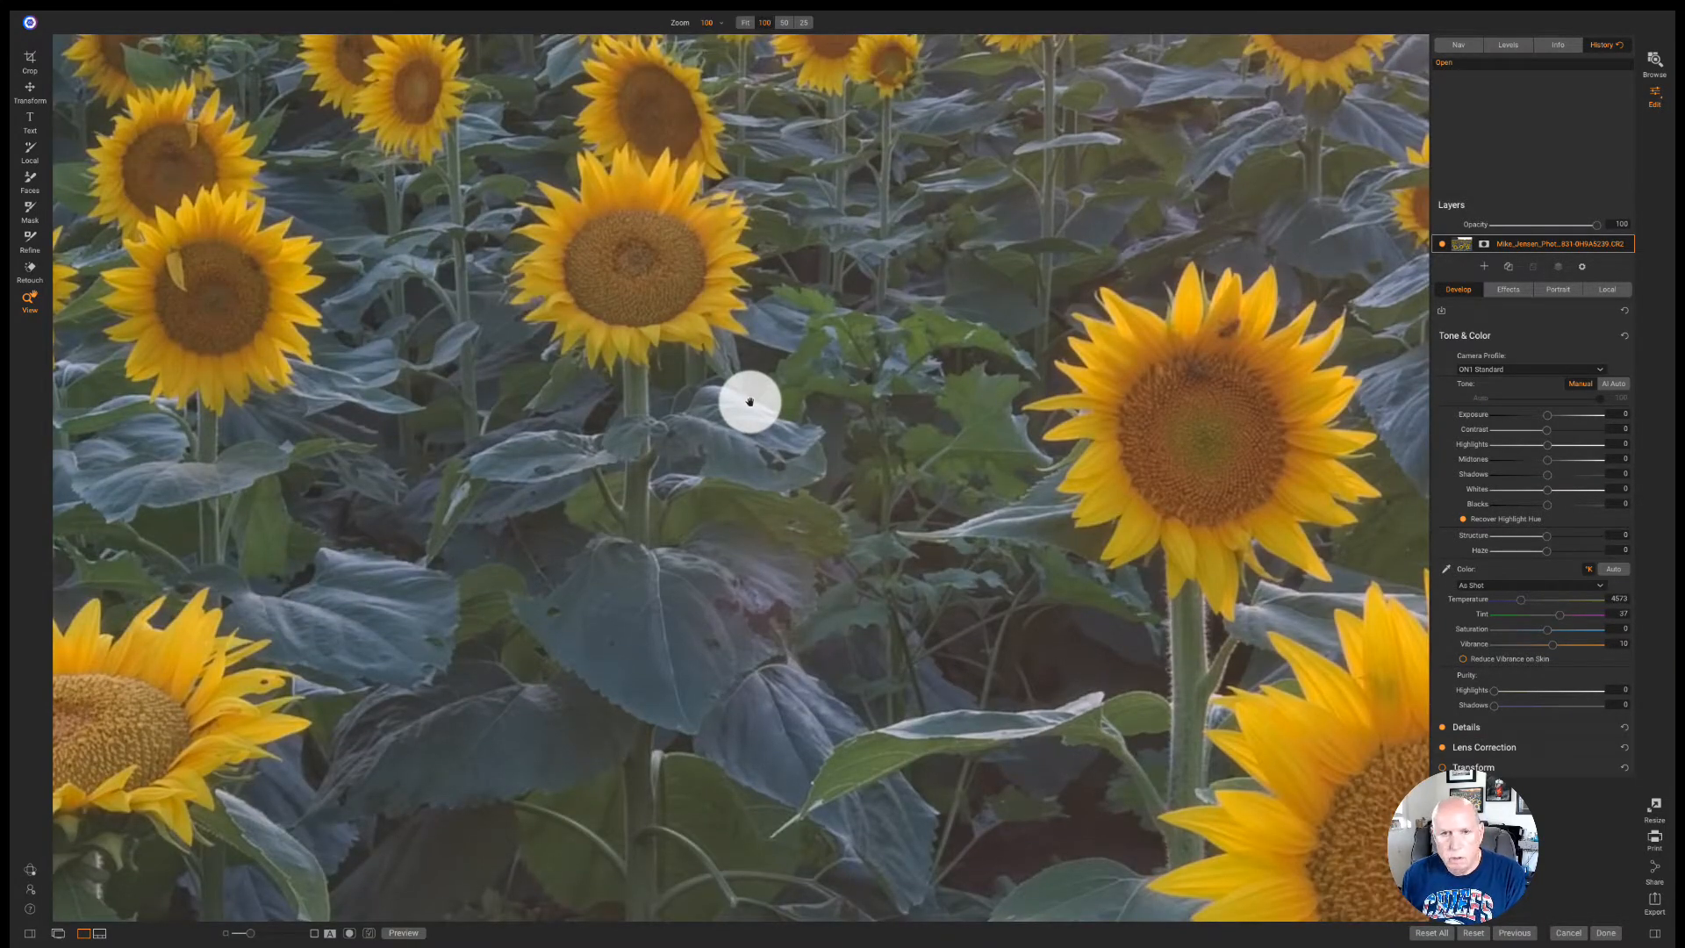
{"action": "left_click", "coordinate": [749, 401]}
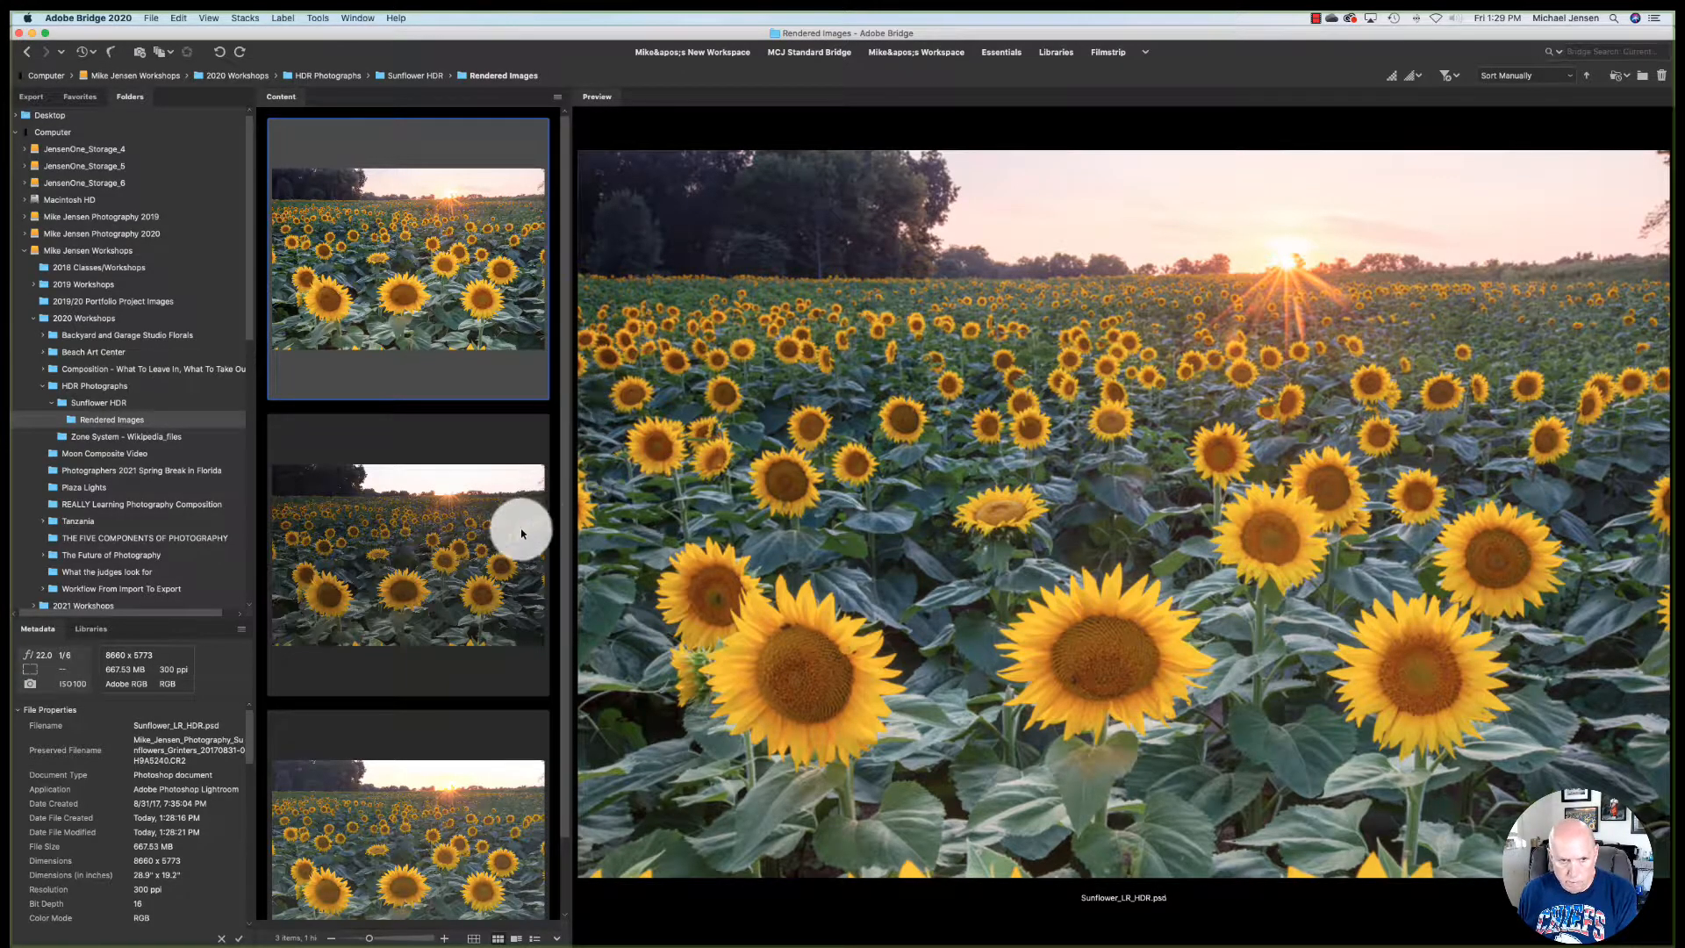
Step: Switch to Adobe Bridge and preview the Photoshop HDR render Sunflowers_PS_HDR-2.psd in the Rendered Images folder
{"action": "left_click", "coordinate": [487, 537]}
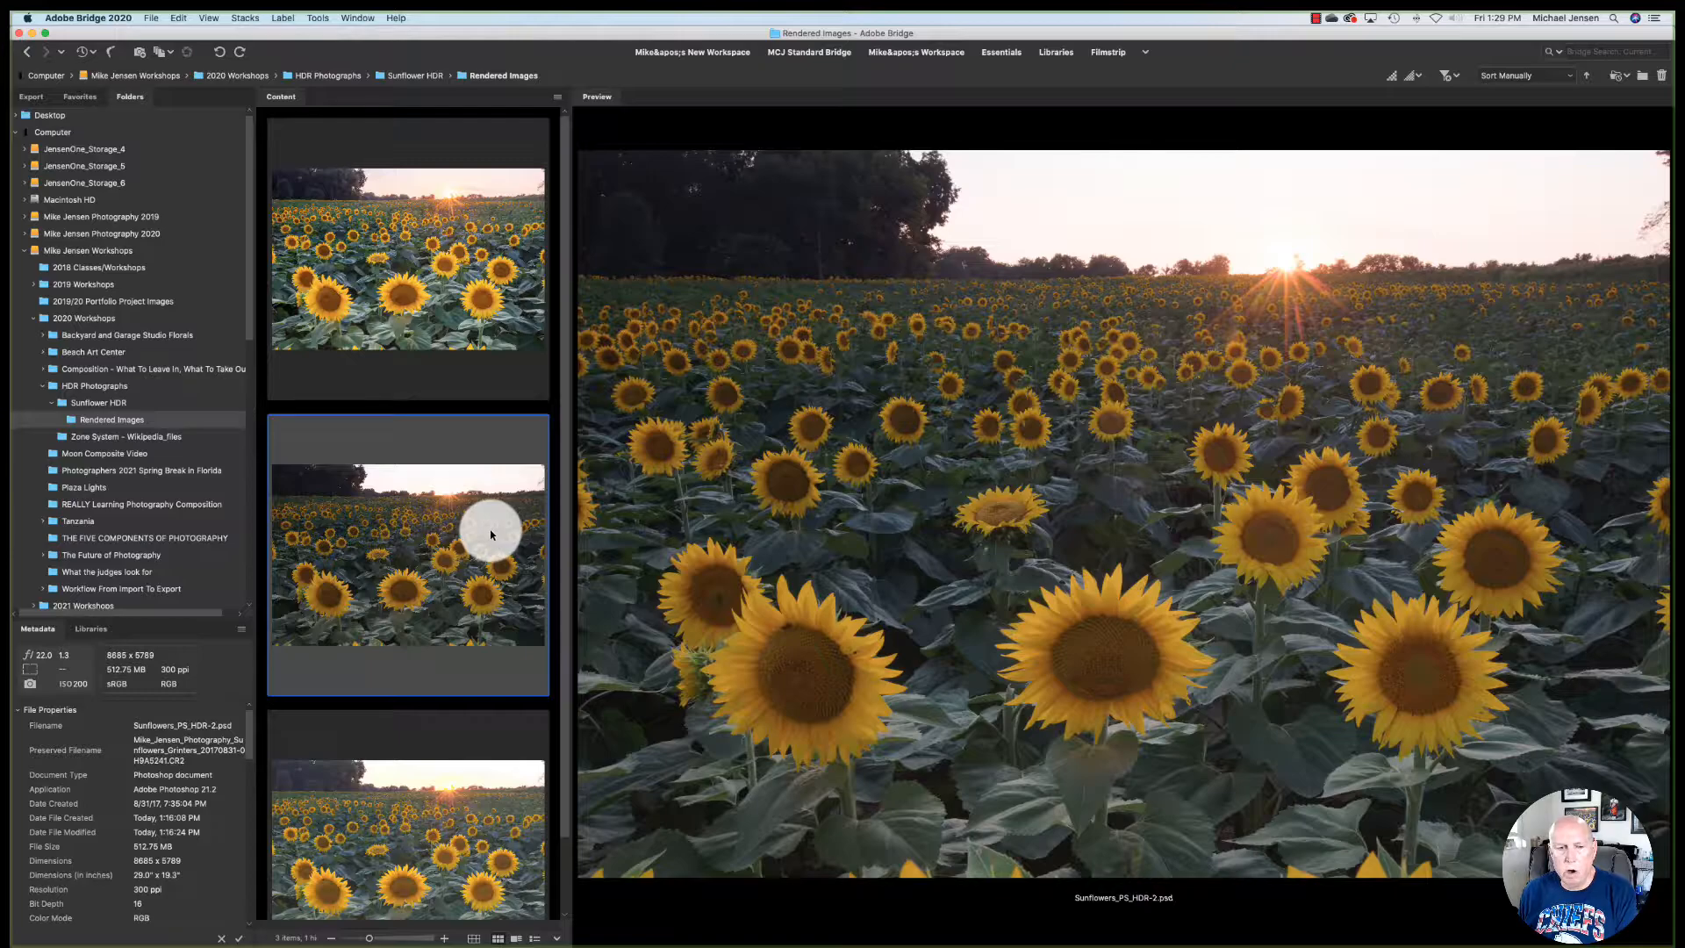
Step: Preview the ON1 HDR render and Sunflower_LR_HDR.psd individually, and compare all three rendered HDR images together in the preview
{"action": "left_click", "coordinate": [494, 799]}
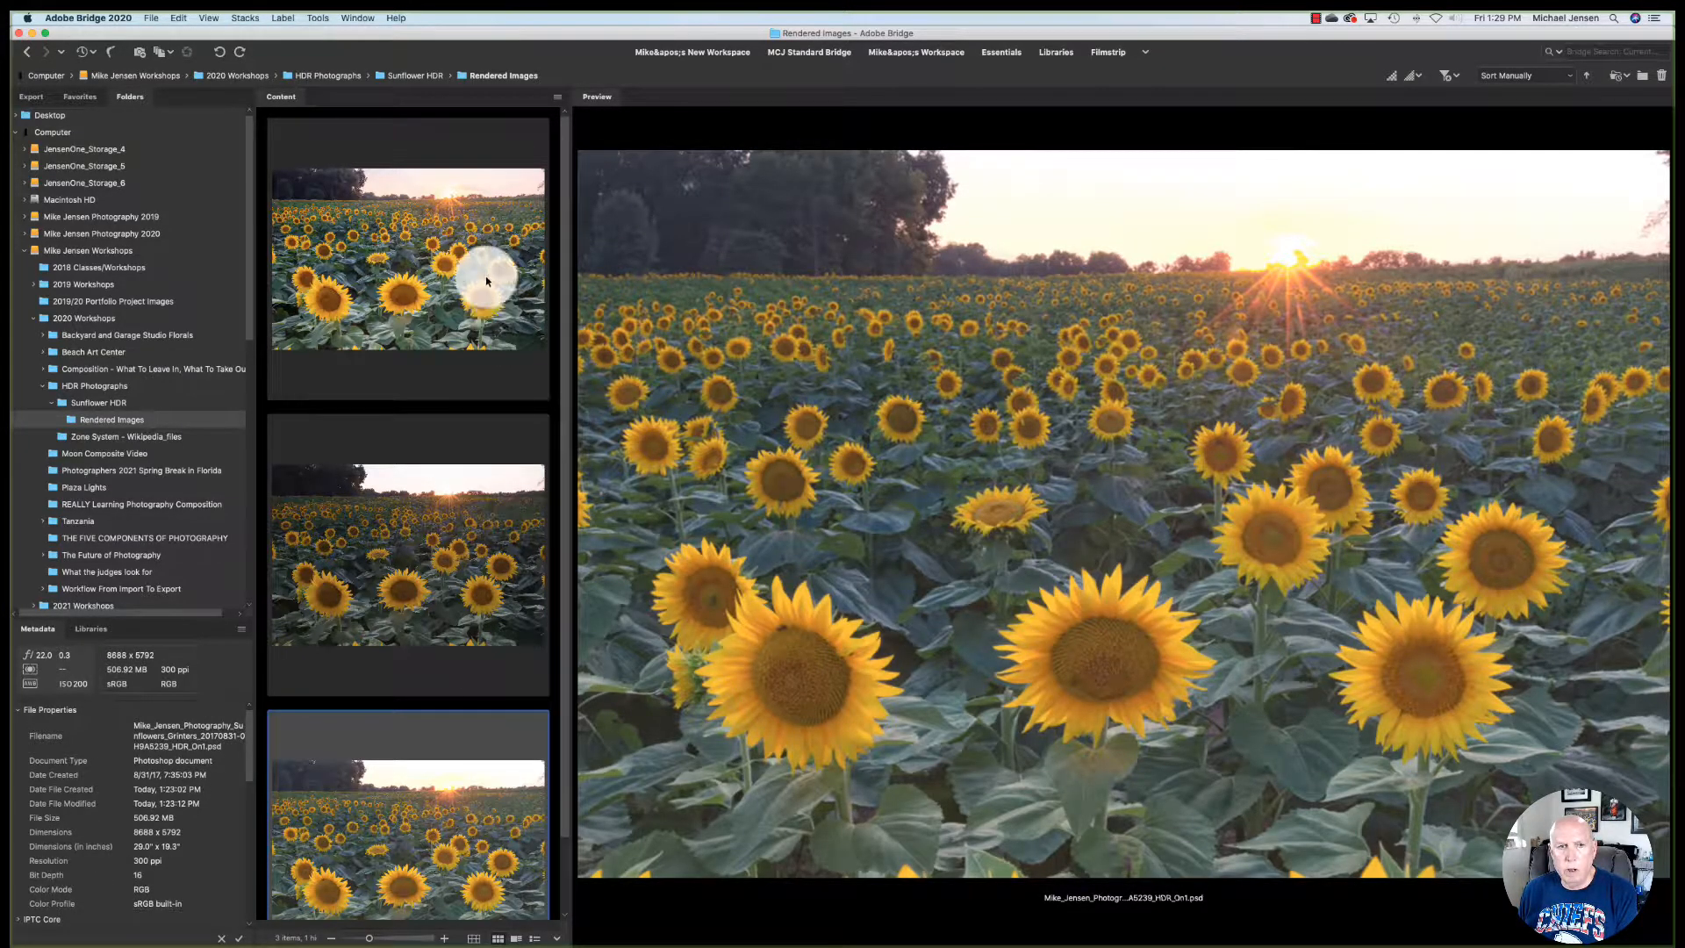
{"action": "left_click", "coordinate": [464, 151]}
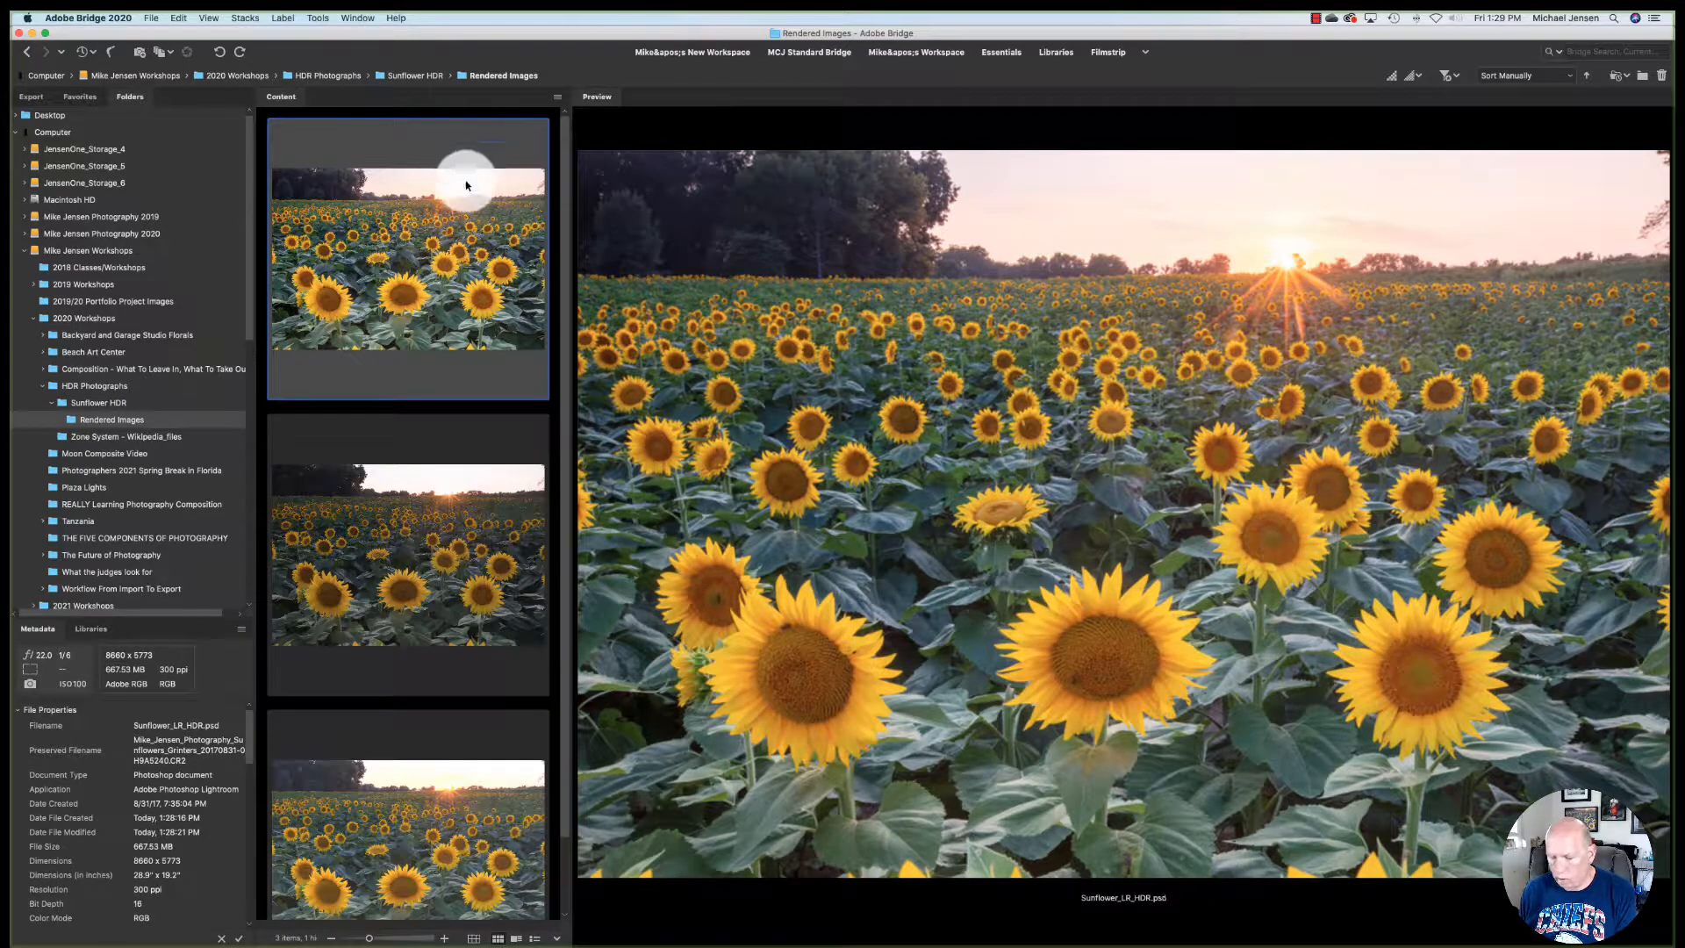
{"action": "left_click", "coordinate": [474, 479], "text": "shift"}
{"action": "left_click", "coordinate": [452, 733], "text": "shift"}
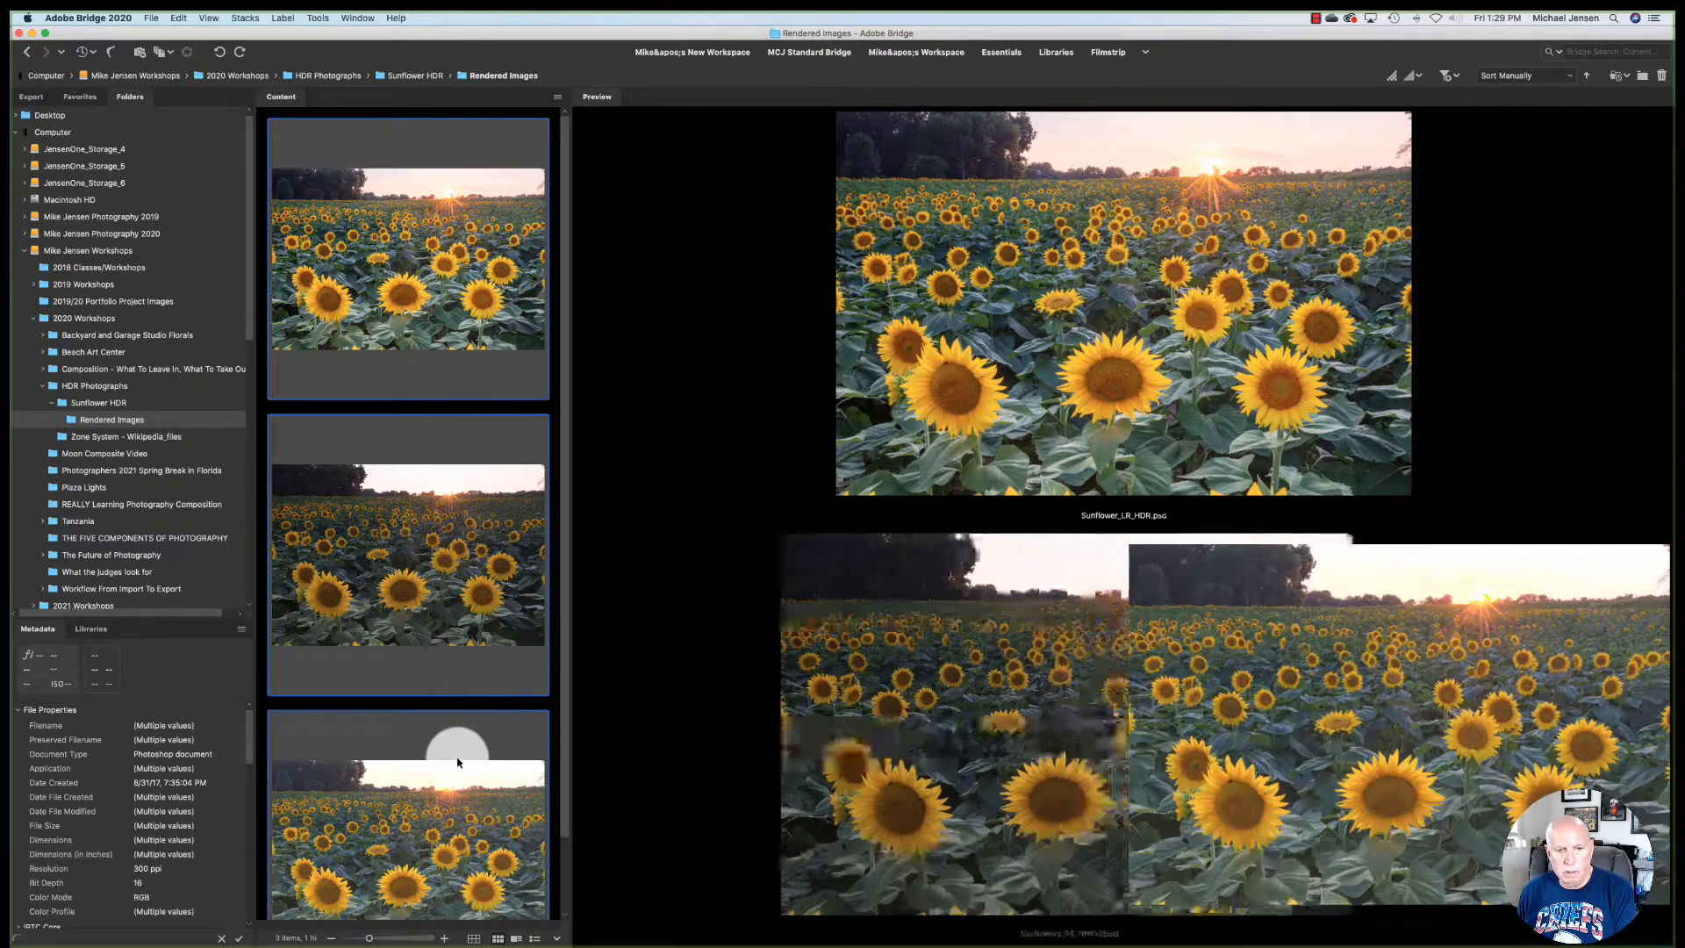
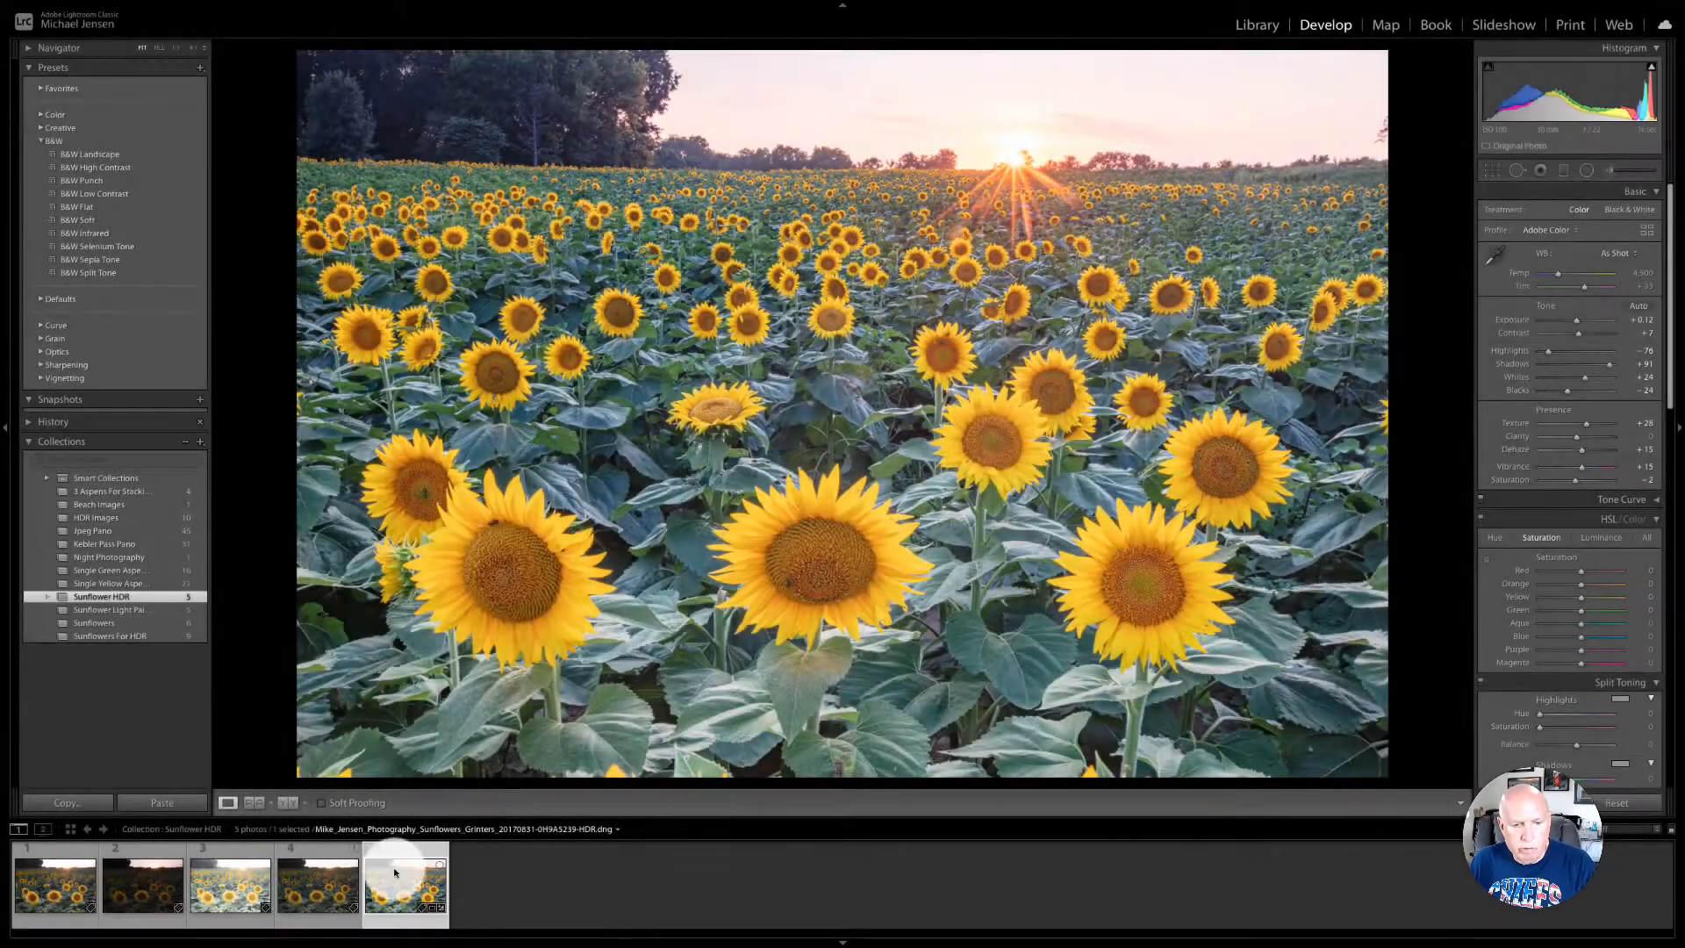
{"action": "right_click", "coordinate": [394, 872]}
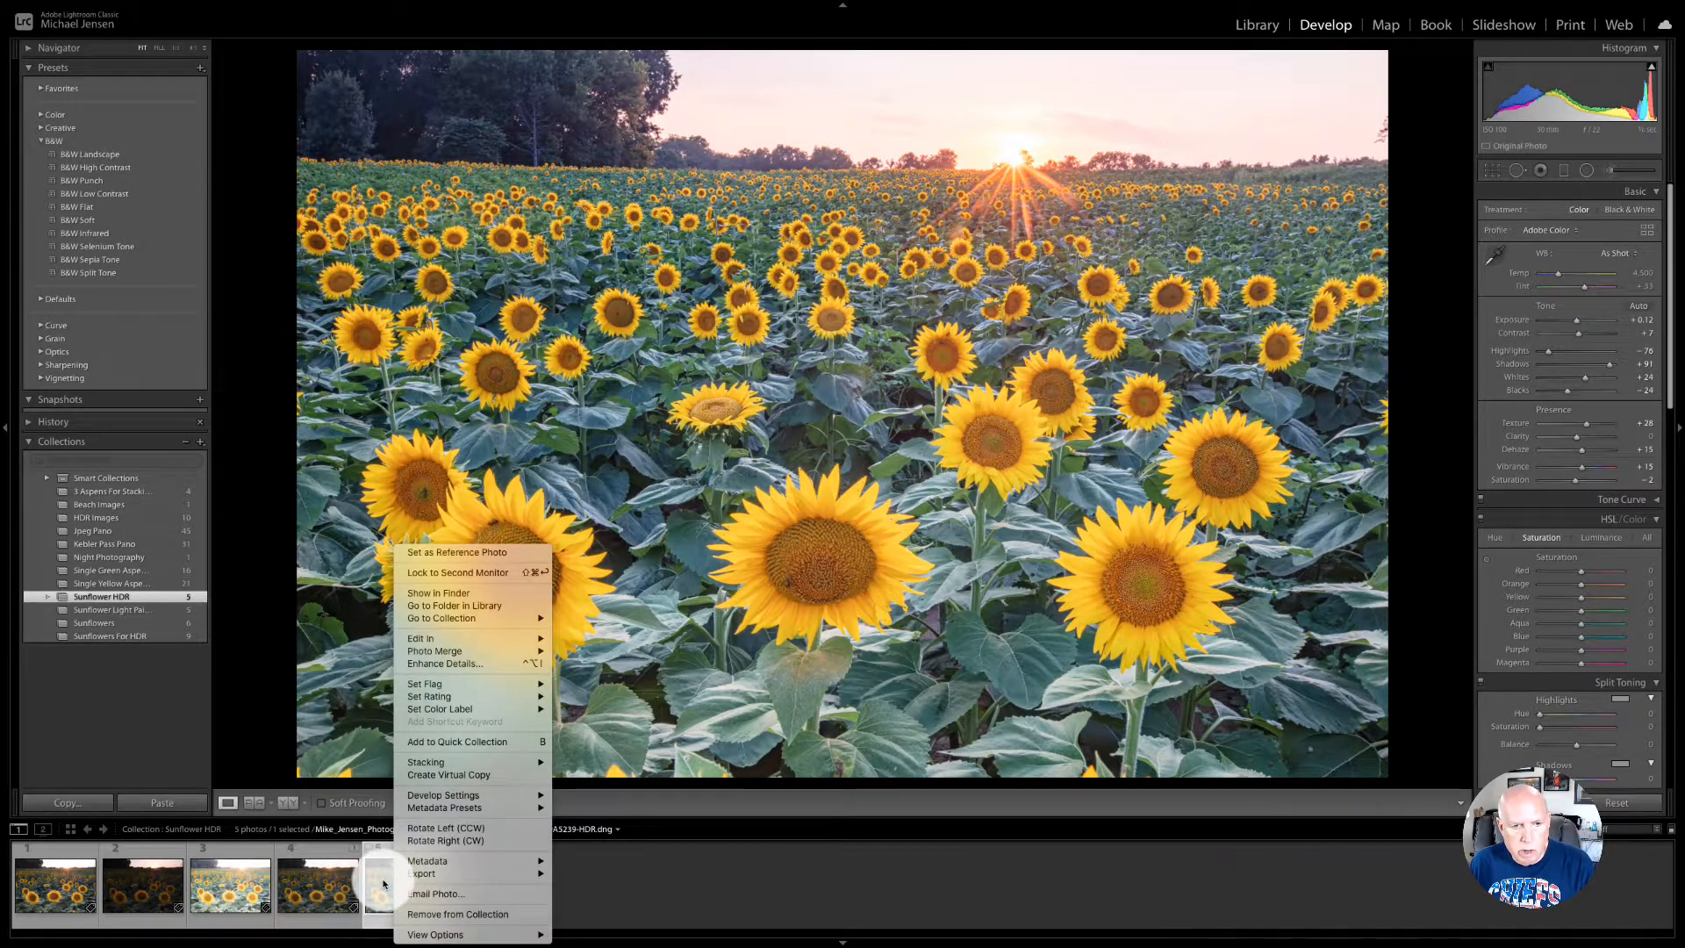
{"action": "mouse_move", "coordinate": [416, 638]}
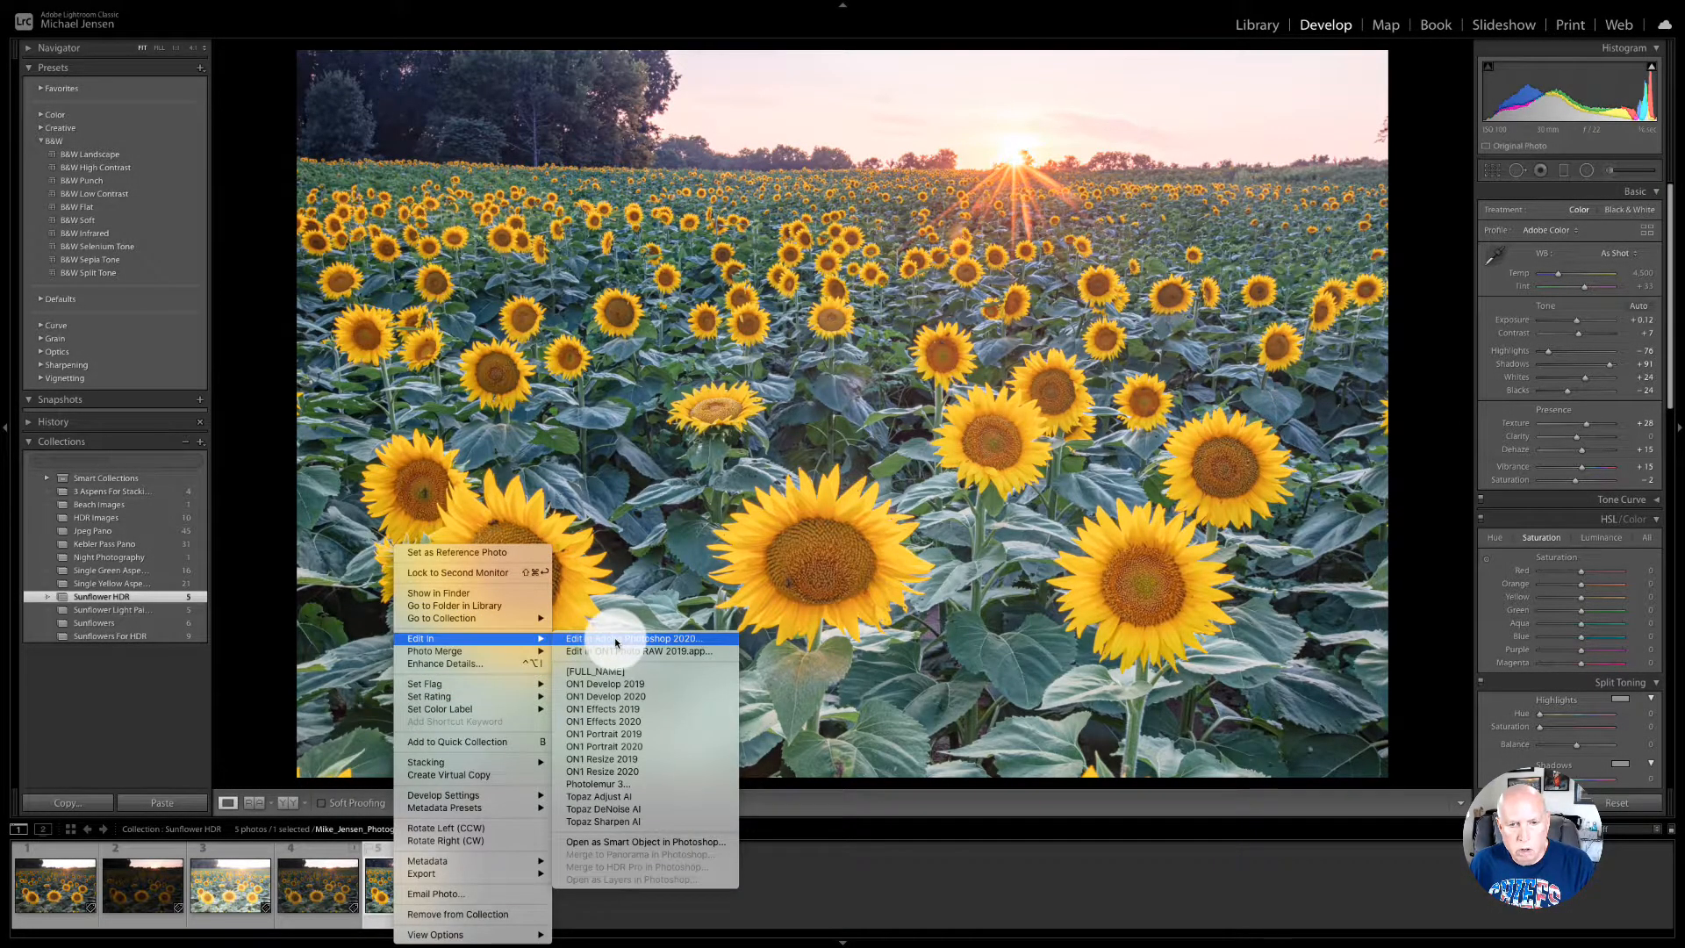
{"action": "left_click", "coordinate": [1022, 883]}
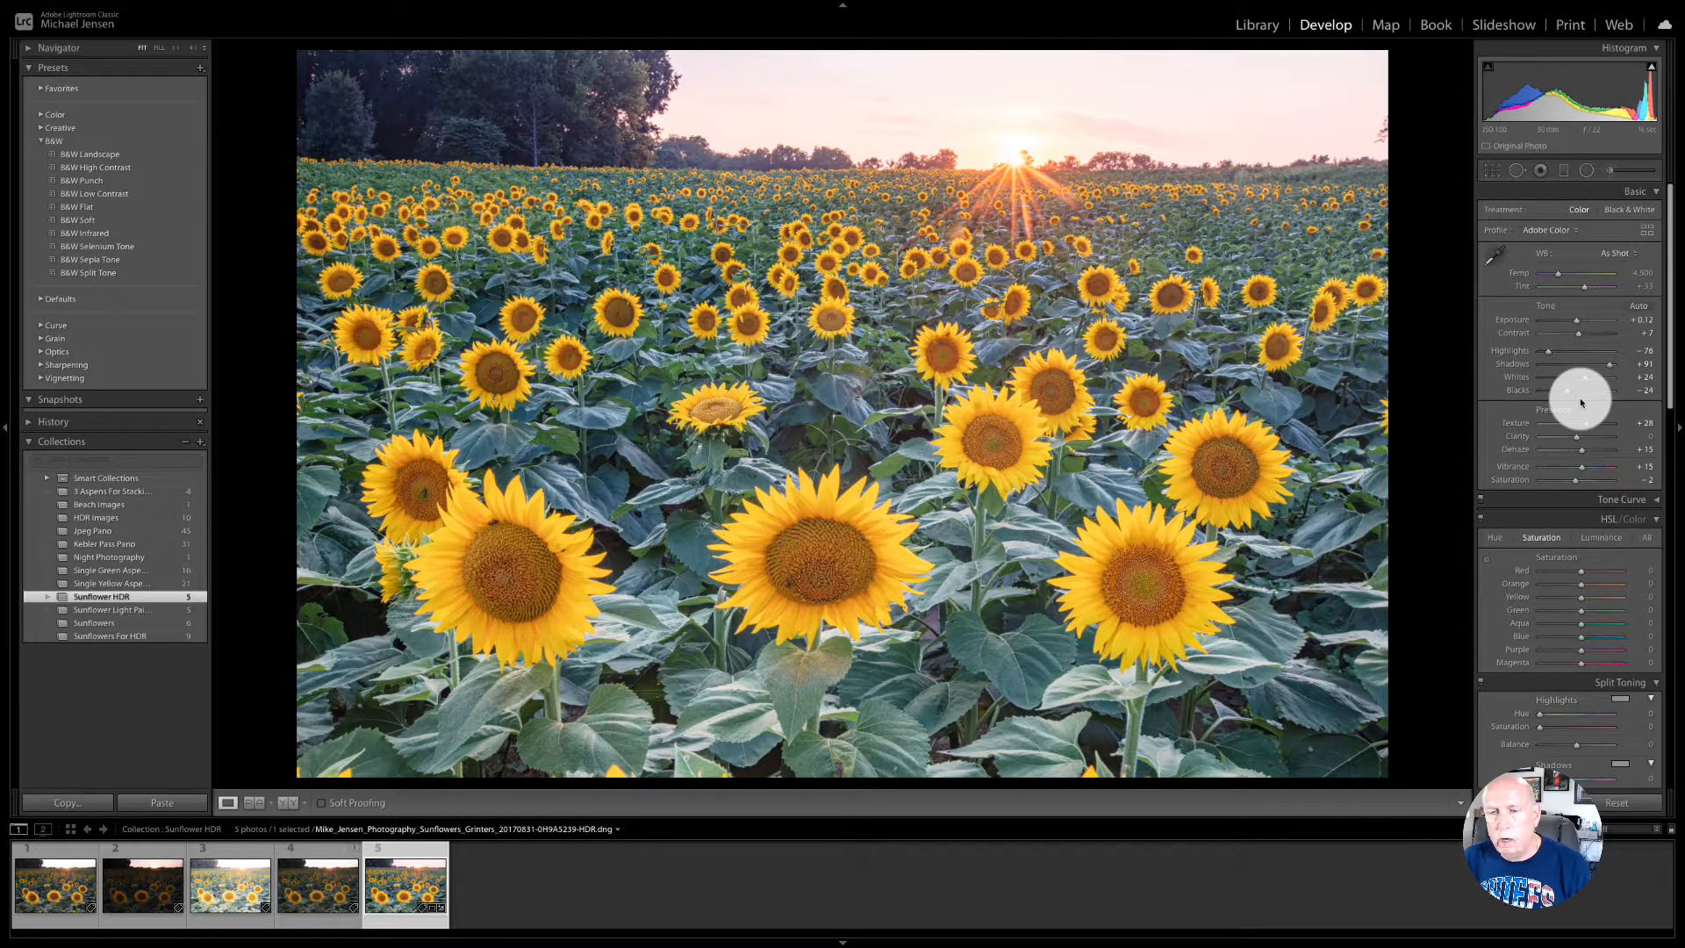
Step: Open the merged sunflower HDR DNG from Lightroom Classic in Adobe Photoshop 2020 and convert its layer to a Smart Object
{"action": "right_click", "coordinate": [410, 888]}
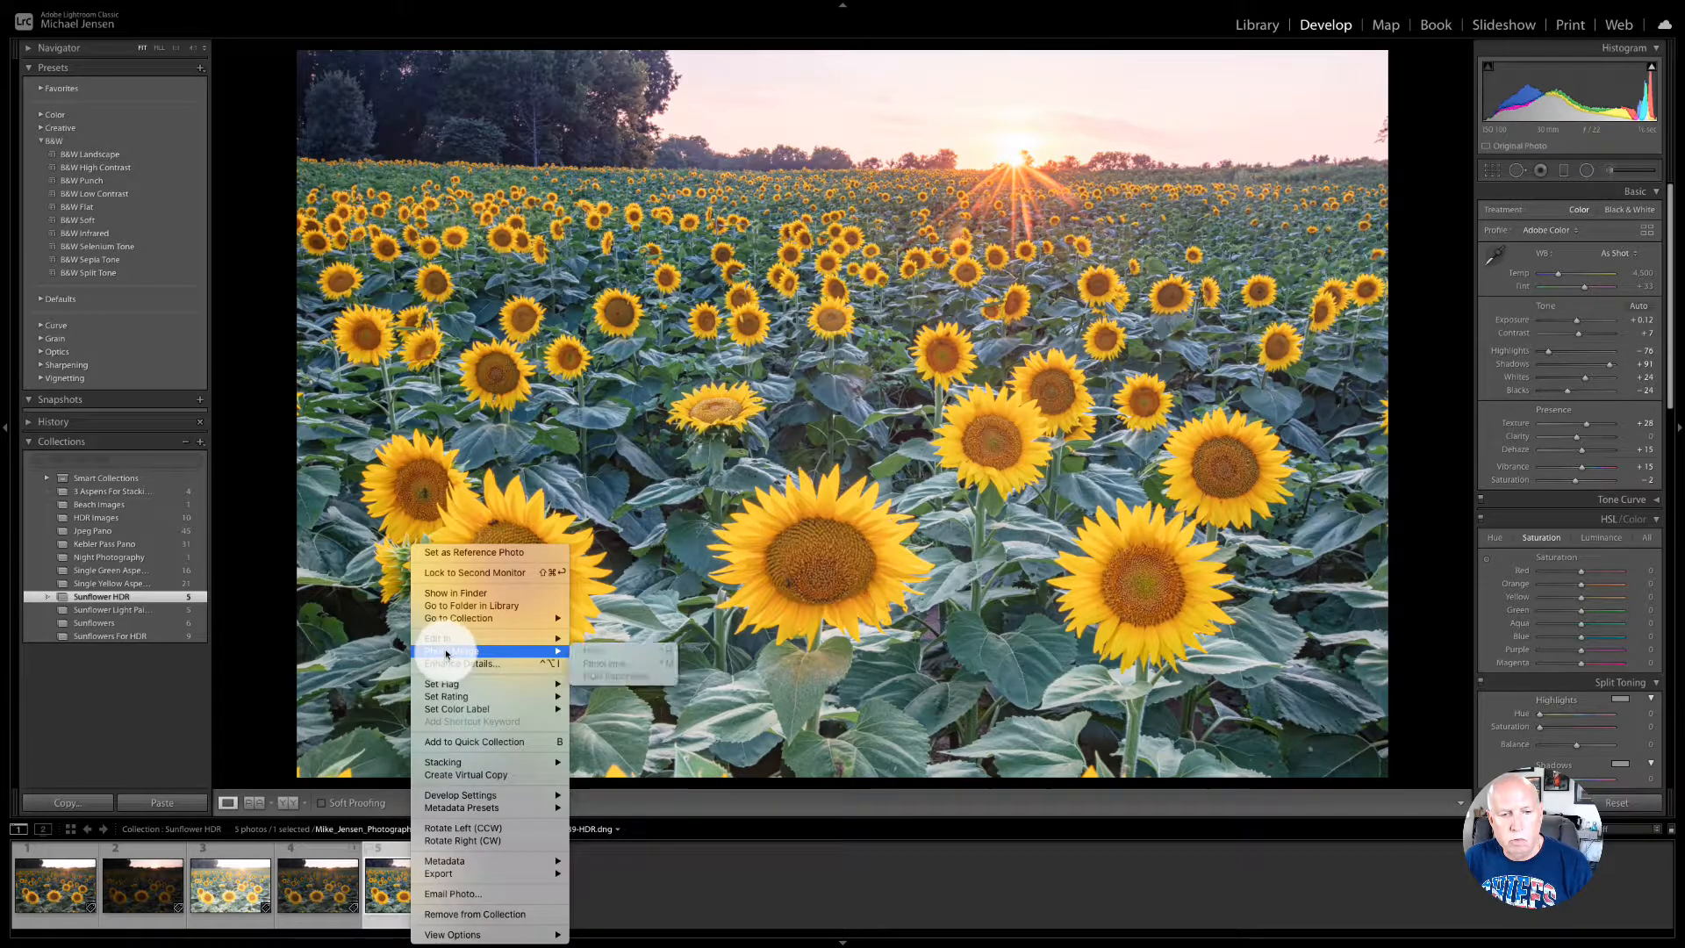
{"action": "mouse_move", "coordinate": [445, 642]}
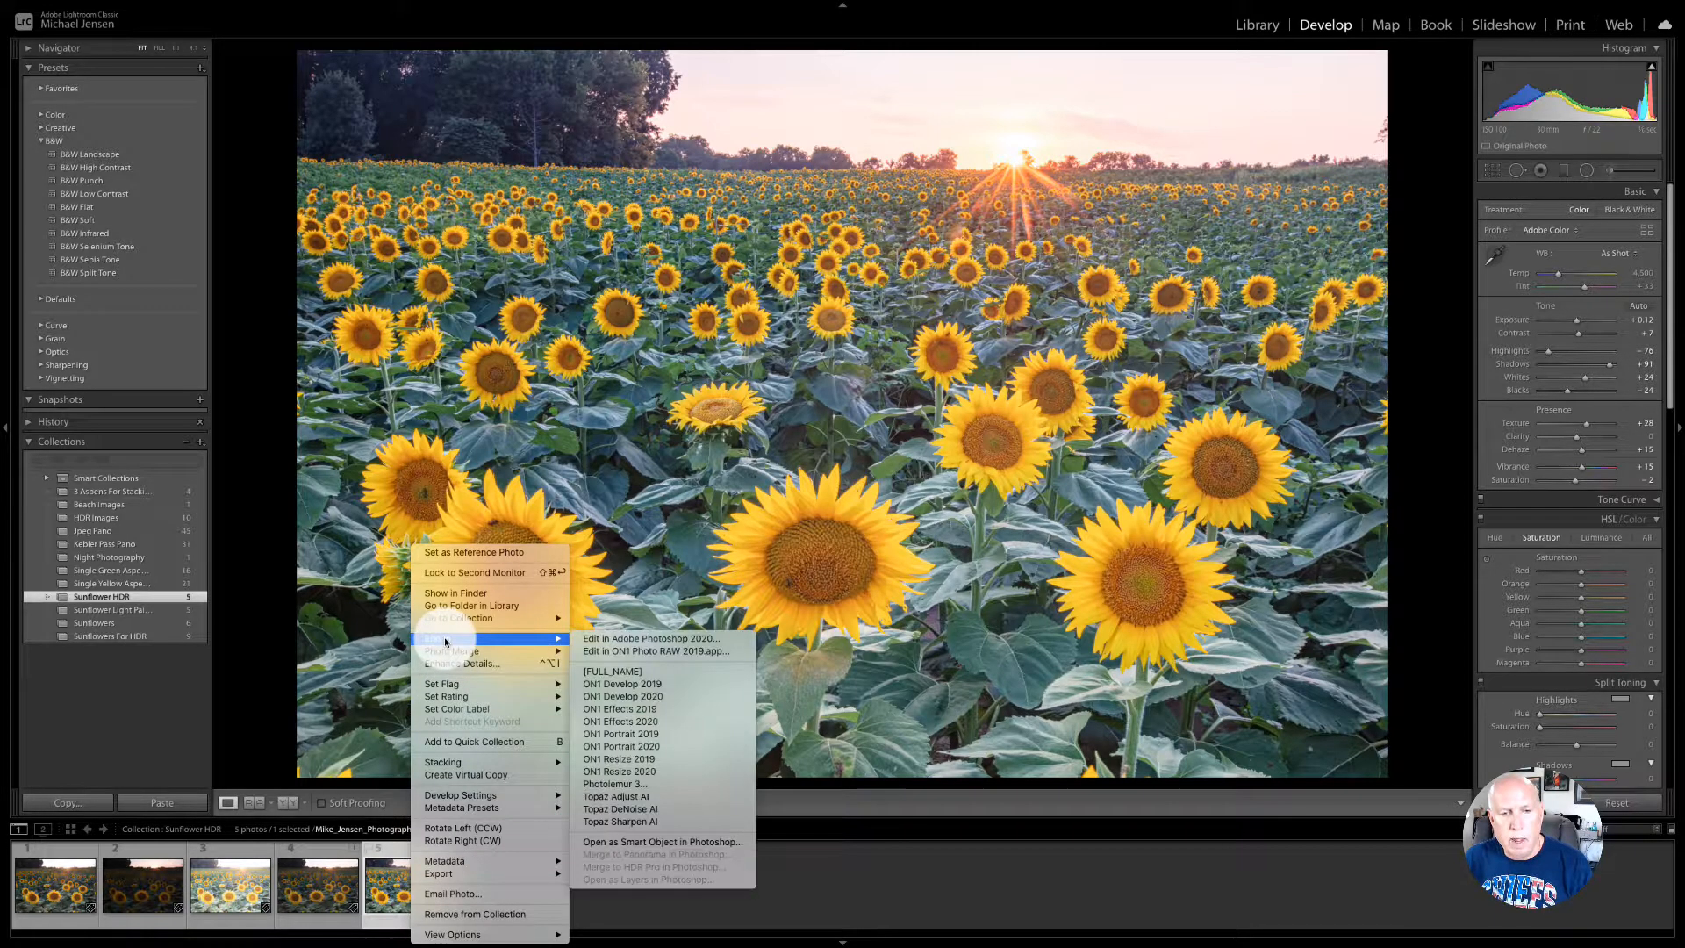
{"action": "left_click", "coordinate": [613, 638]}
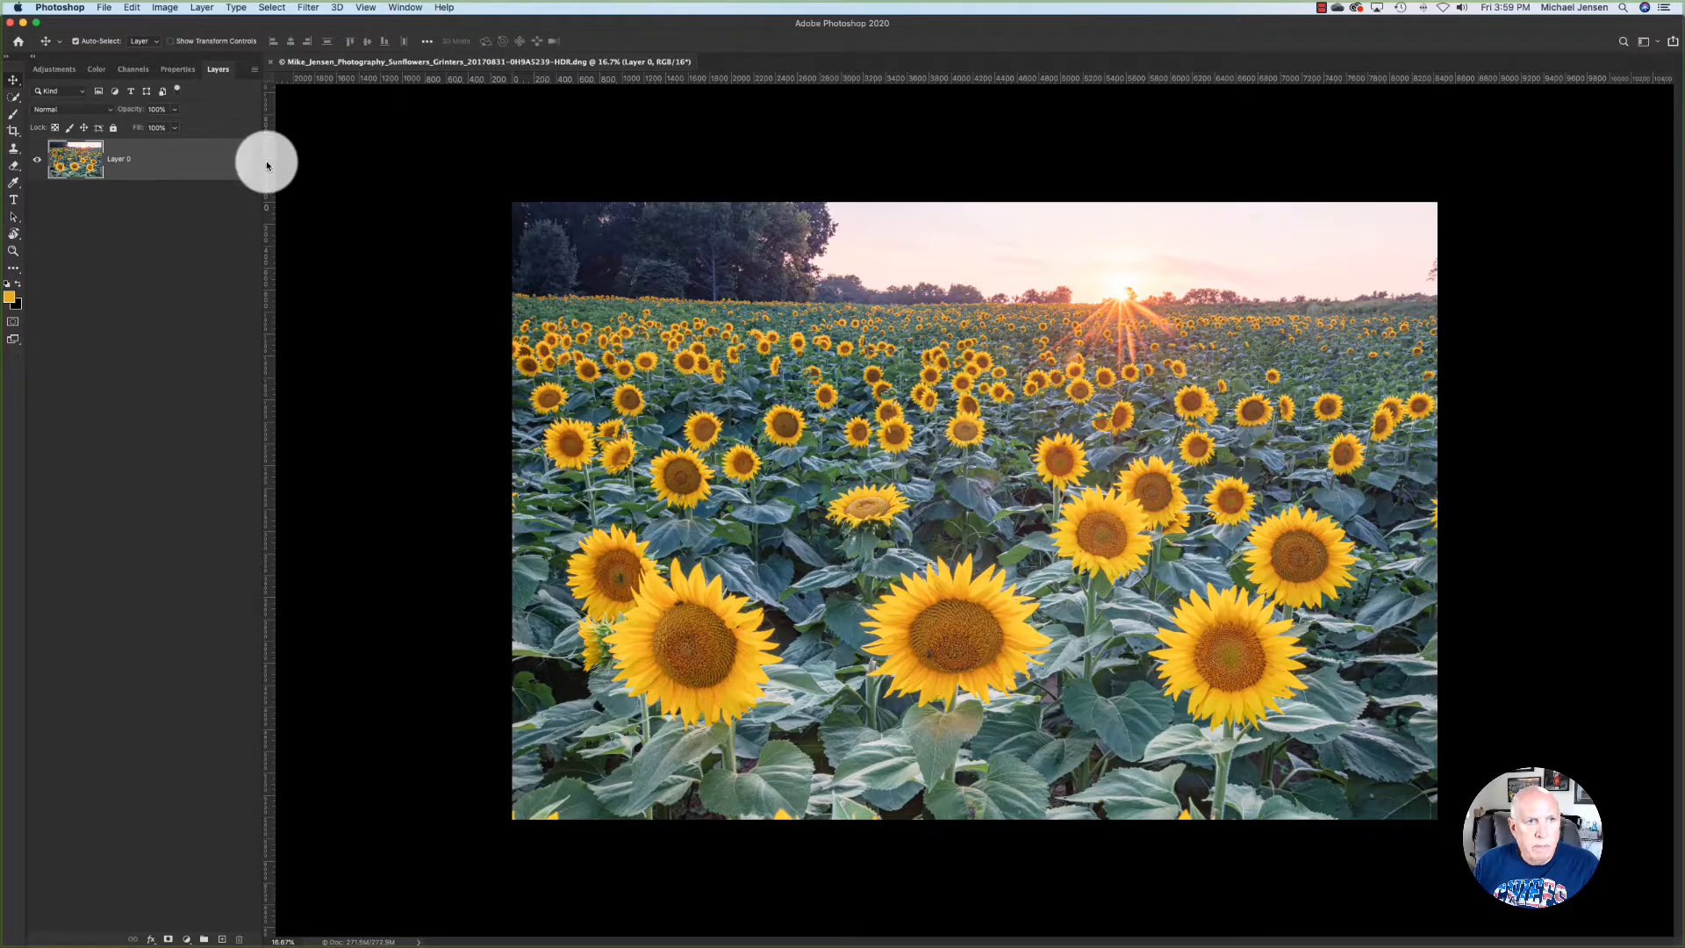
{"action": "right_click", "coordinate": [176, 163]}
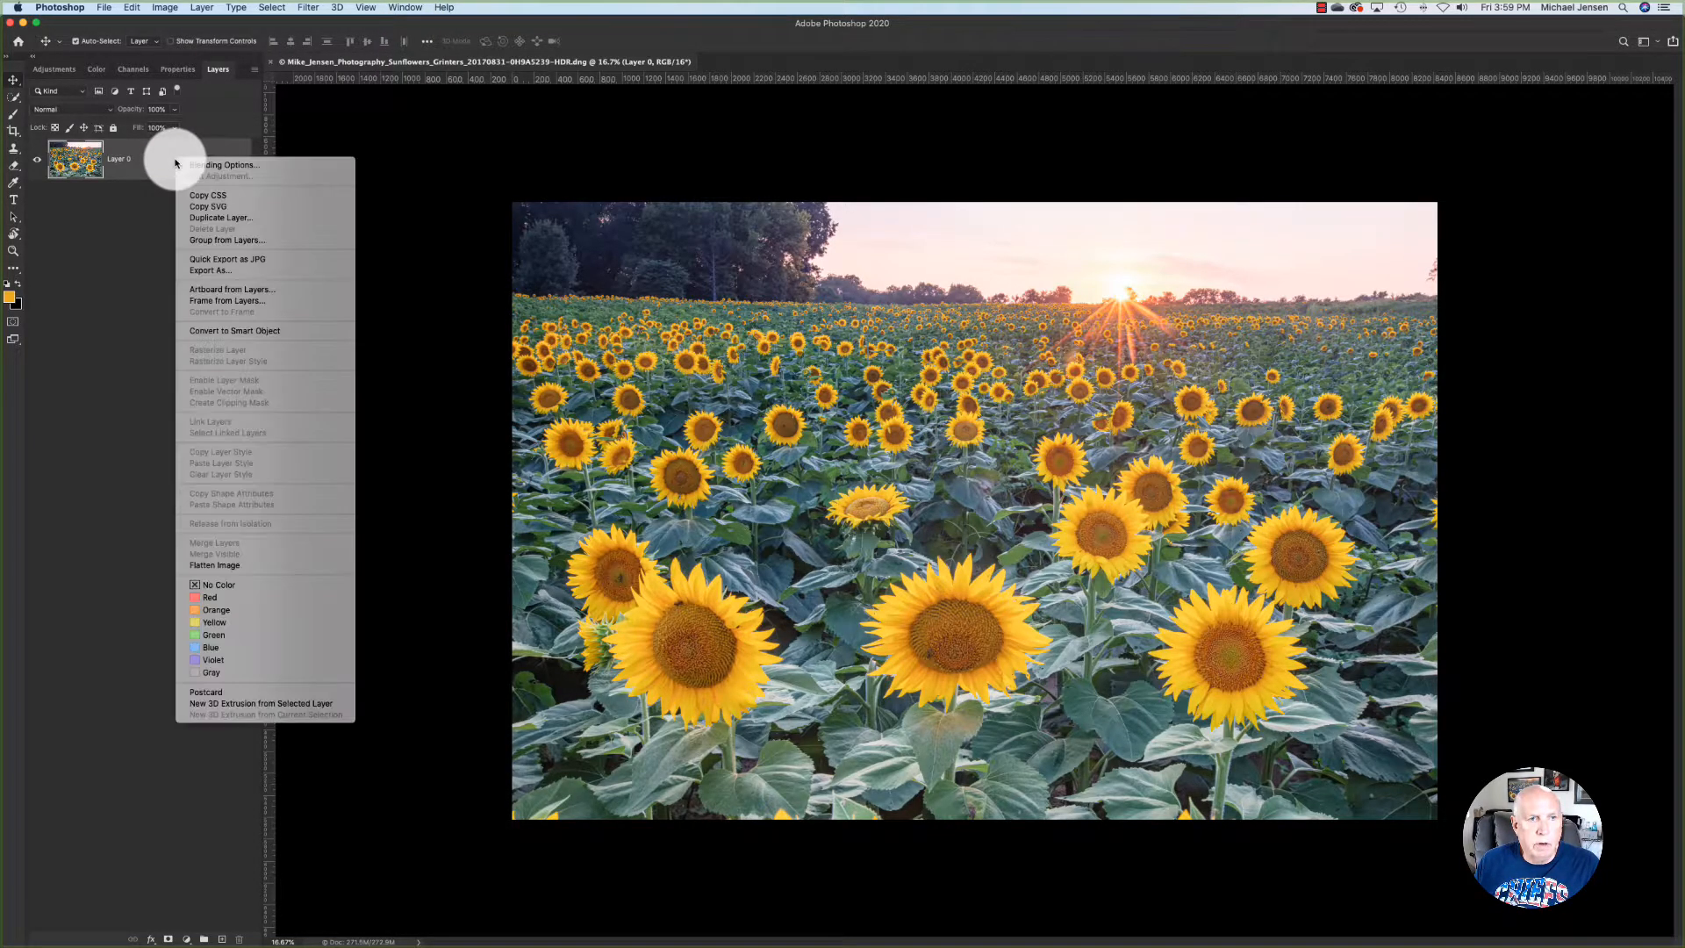
{"action": "left_click", "coordinate": [212, 331]}
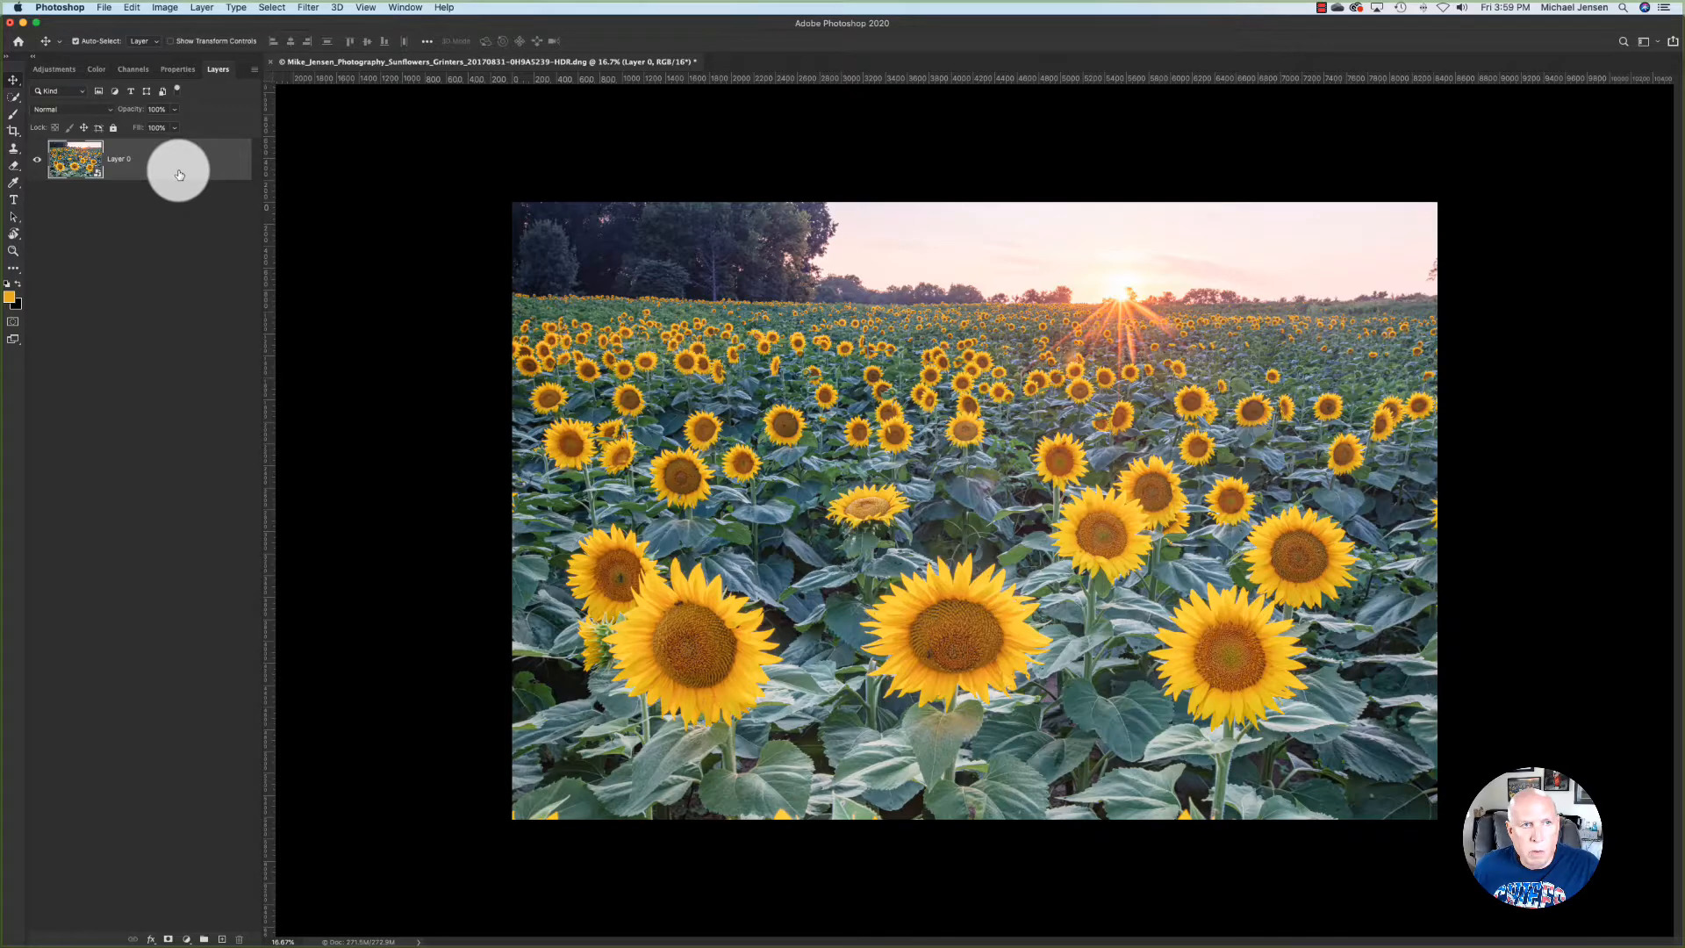
Step: Open the Camera Raw Filter on the sunflower Smart Object and set Highlights to +2, Contrast to +31 and Shadows to -9
{"action": "left_click", "coordinate": [308, 8]}
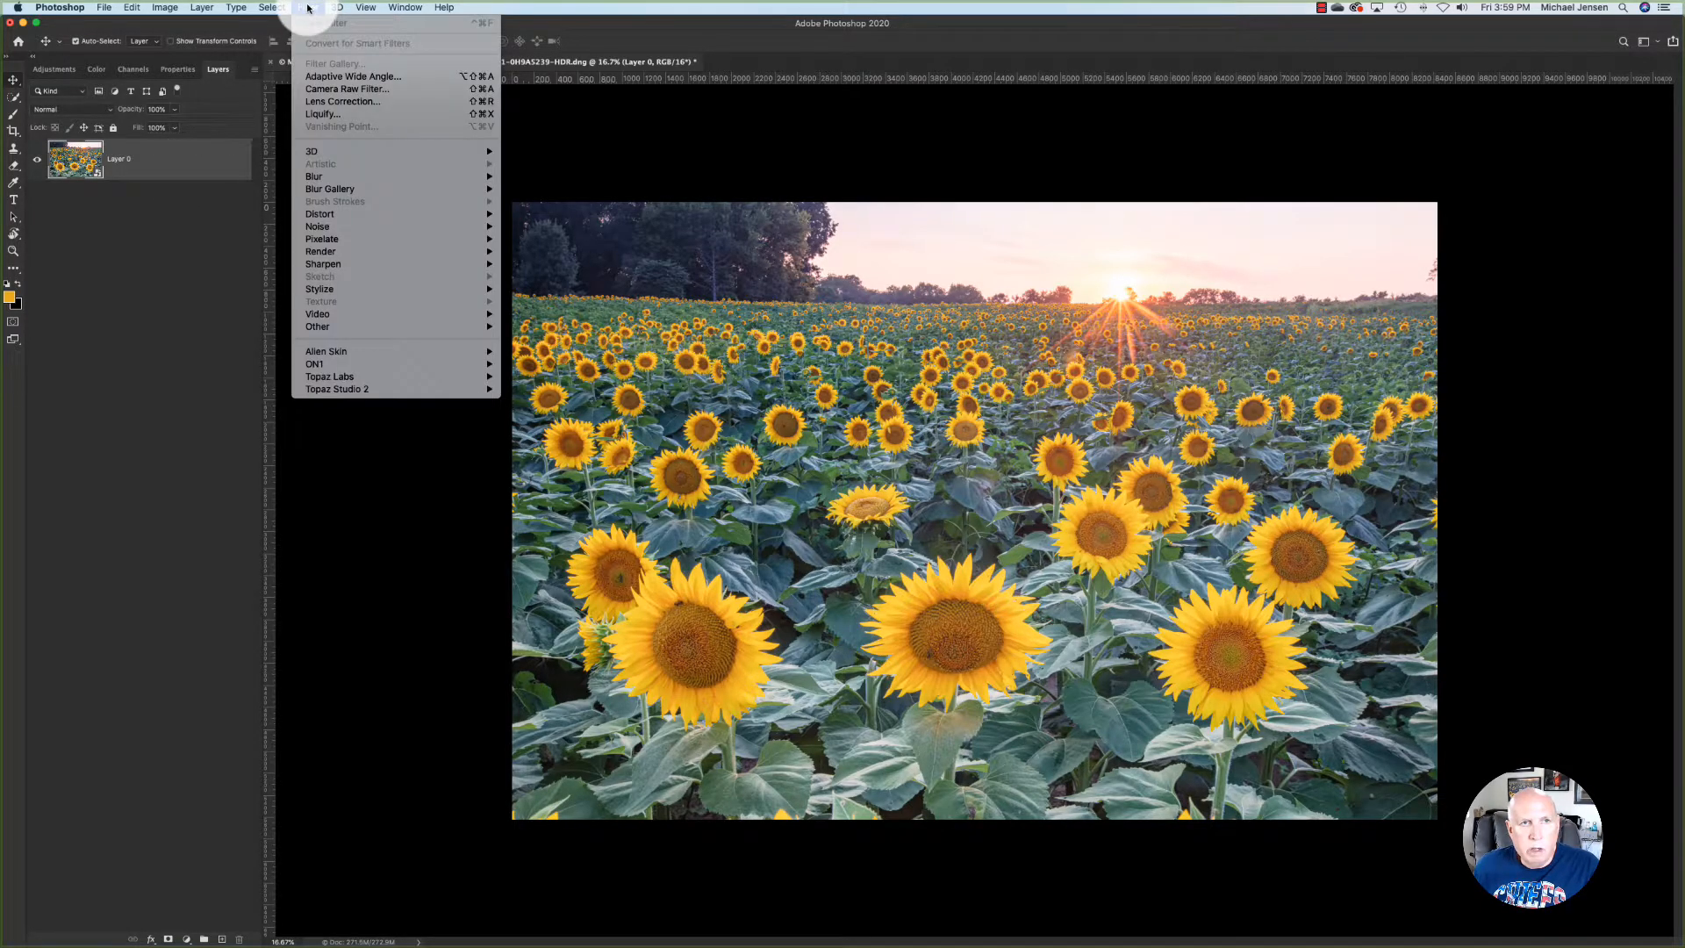
{"action": "left_click", "coordinate": [321, 90]}
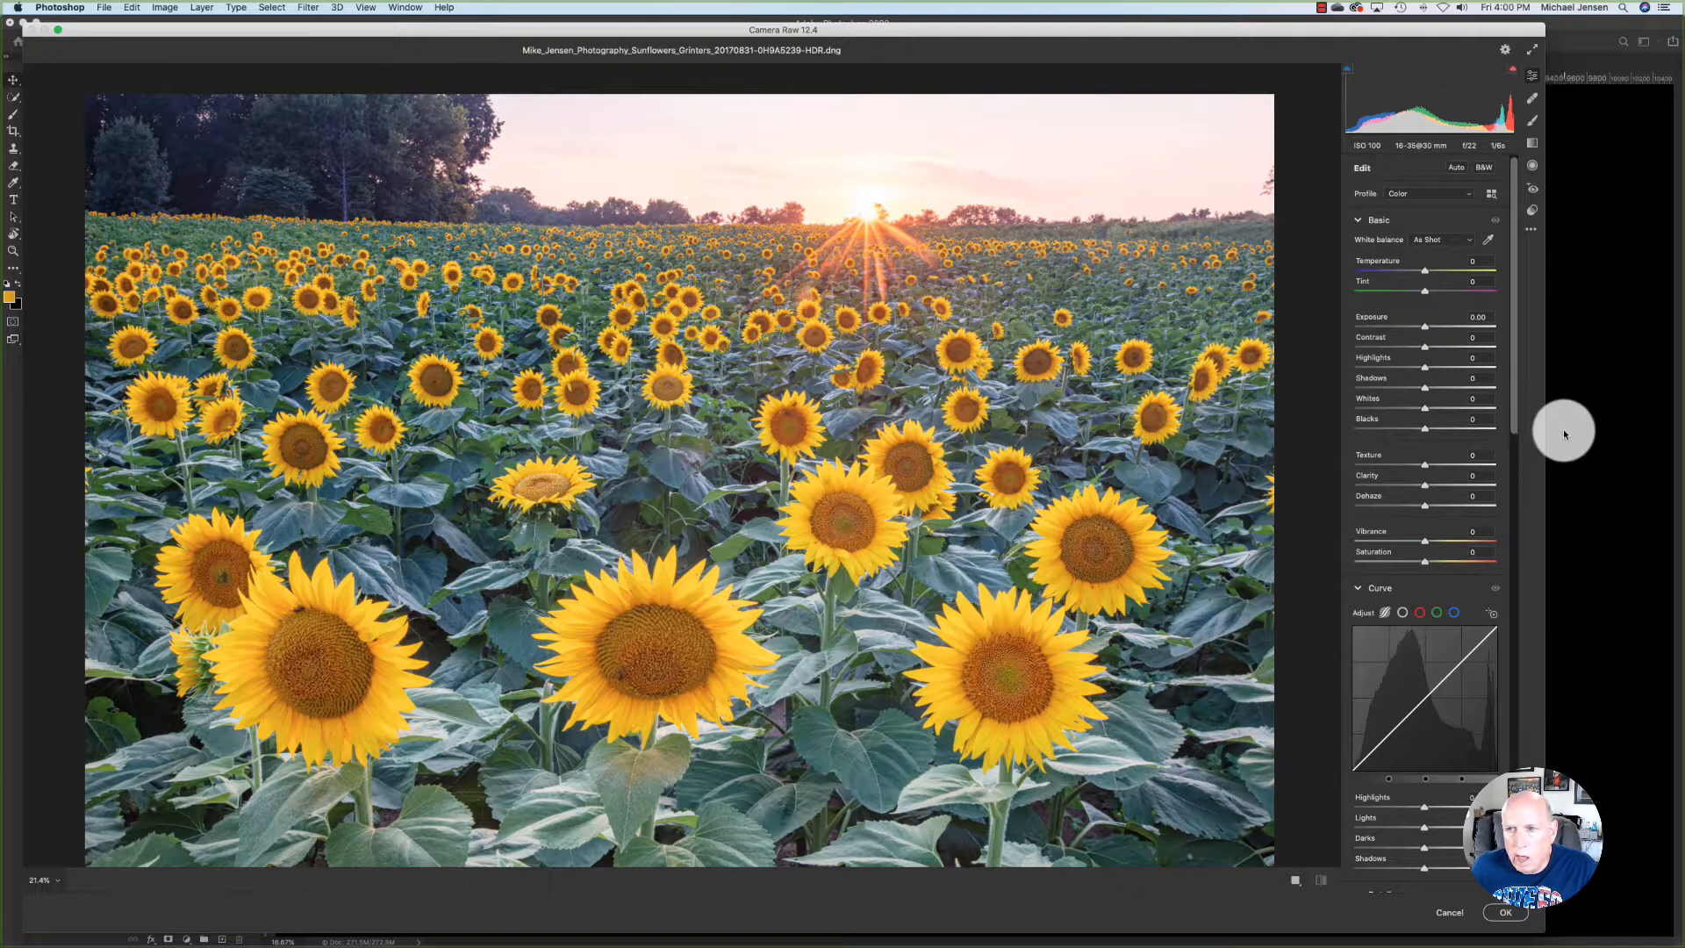
{"action": "left_click_drag", "start_coordinate": [1426, 366], "coordinate": [1360, 371]}
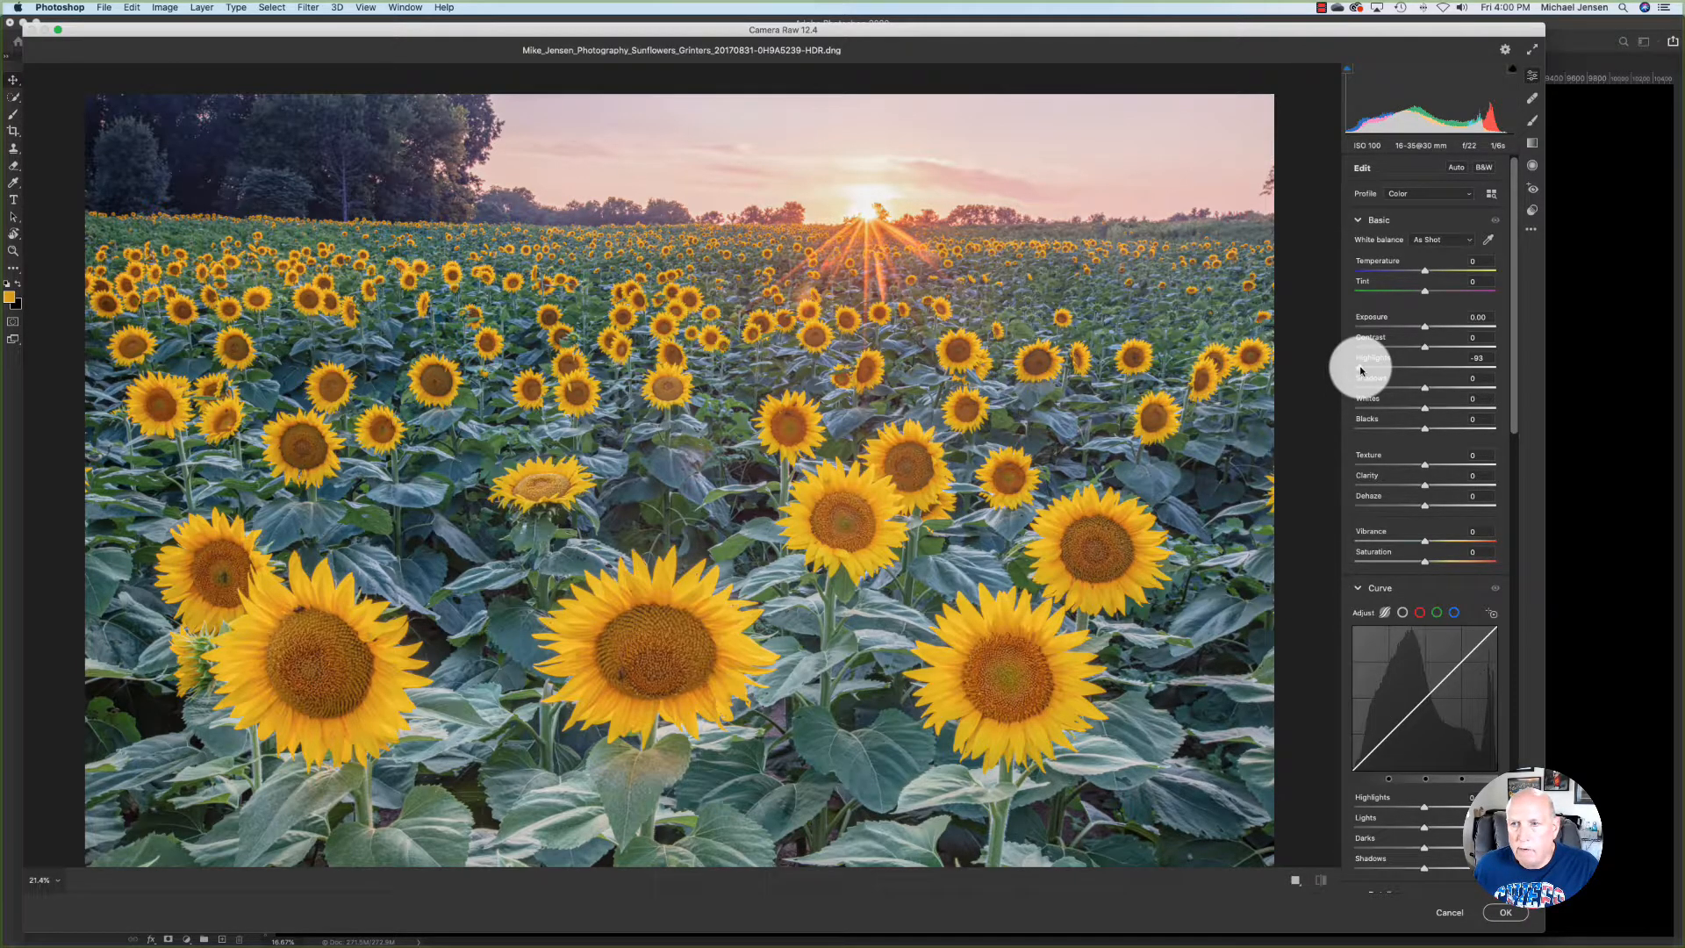
{"action": "left_click_drag", "start_coordinate": [1360, 370], "coordinate": [1427, 373]}
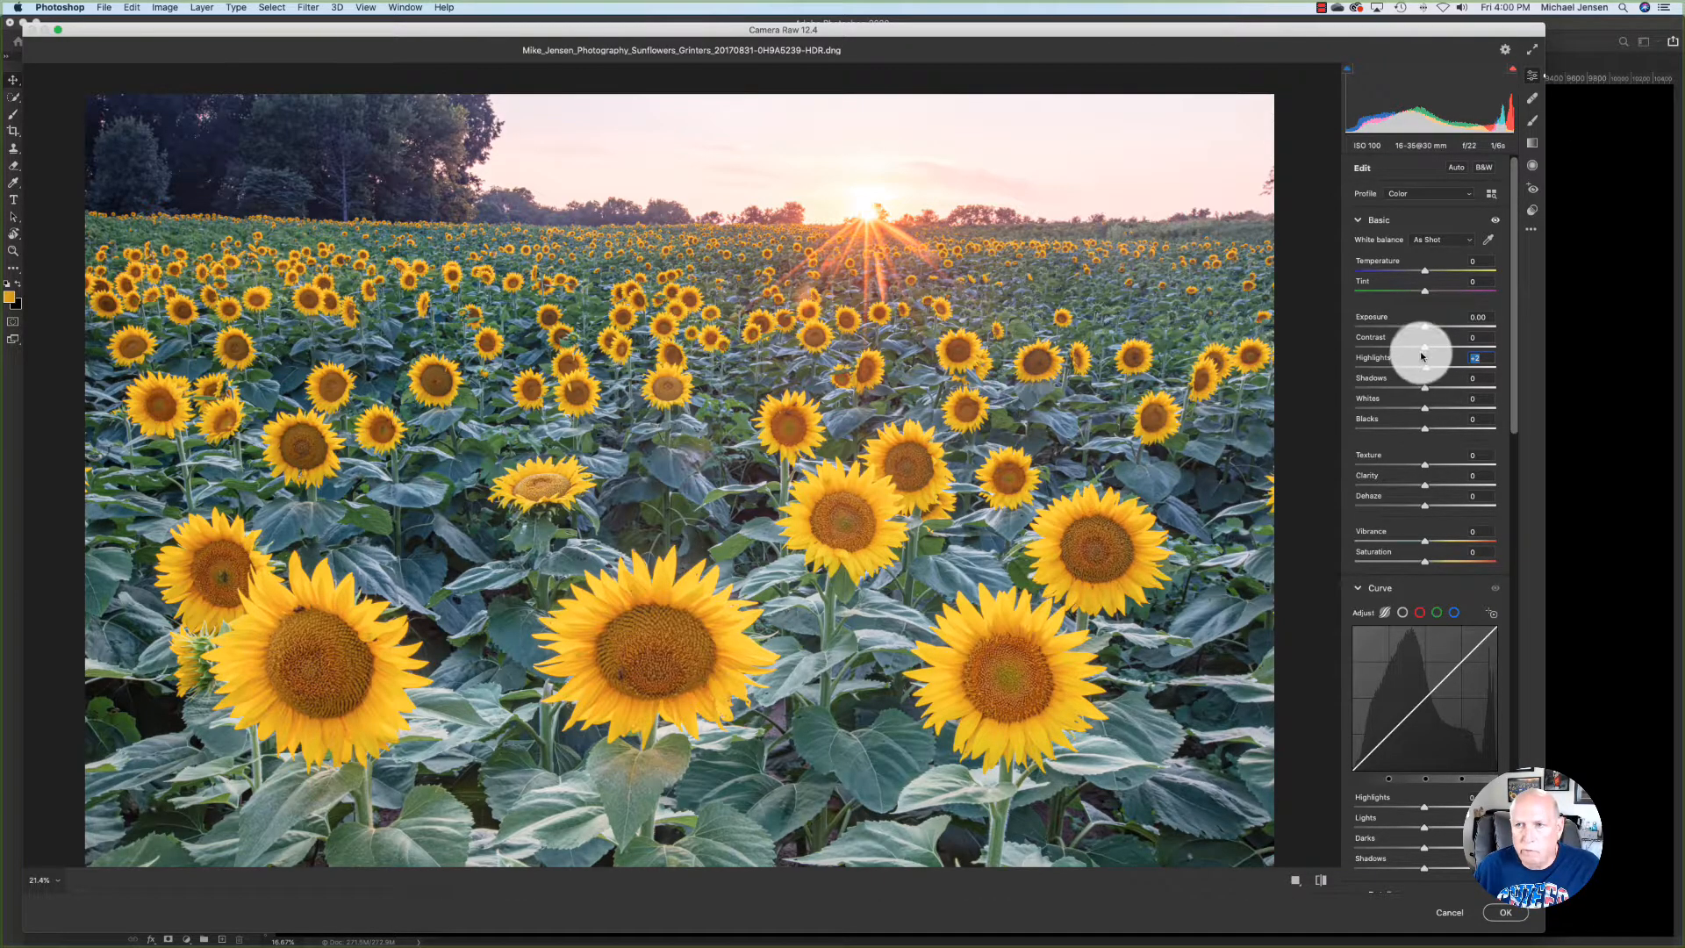
{"action": "left_click_drag", "start_coordinate": [1426, 351], "coordinate": [1447, 353]}
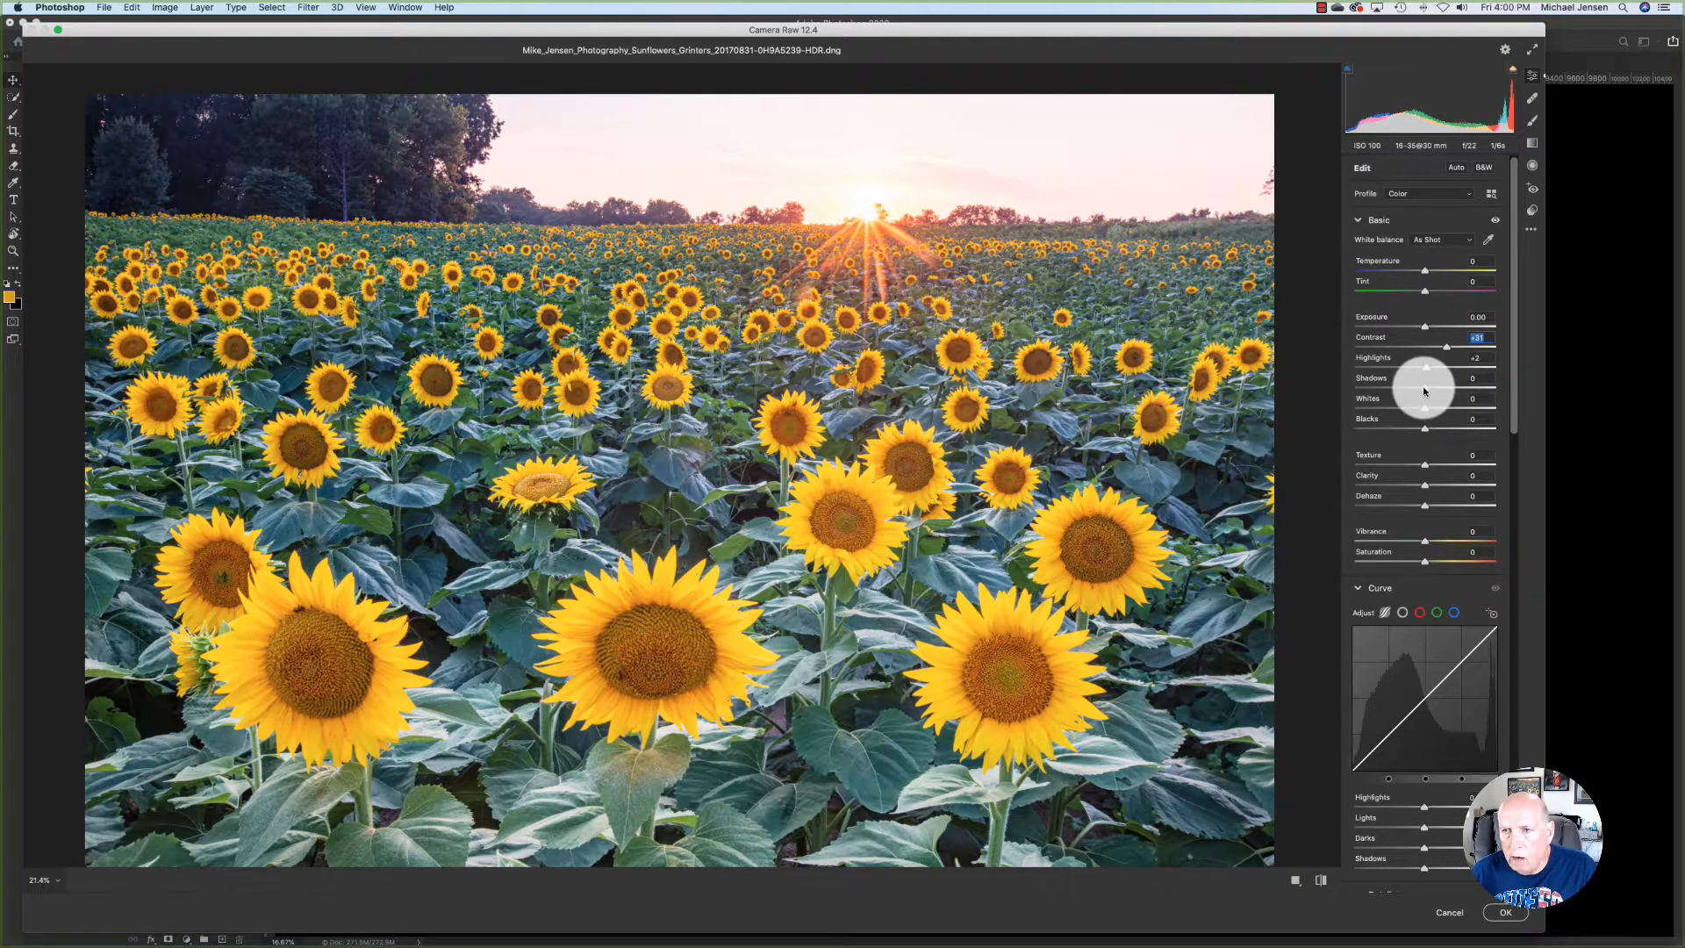
{"action": "left_click_drag", "start_coordinate": [1423, 391], "coordinate": [1416, 390]}
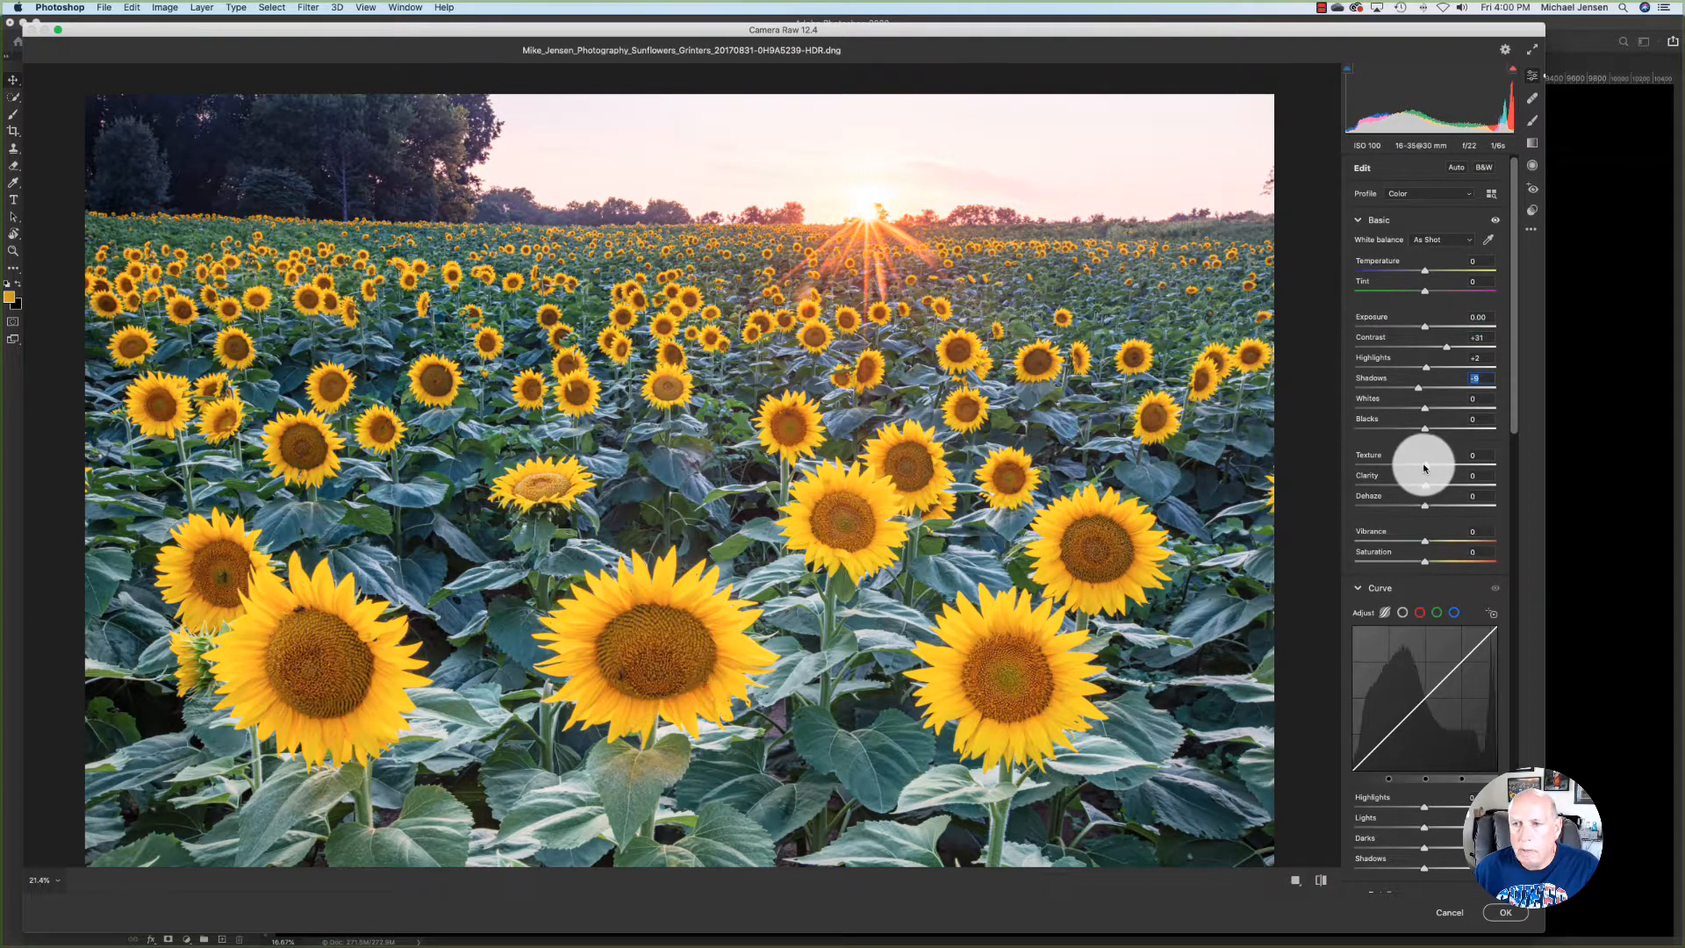
Step: Set Texture to +30 and Dehaze to +19 in the Camera Raw Filter's basic adjustments
{"action": "left_click_drag", "start_coordinate": [1425, 467], "coordinate": [1445, 466]}
{"action": "left_click", "coordinate": [1365, 588]}
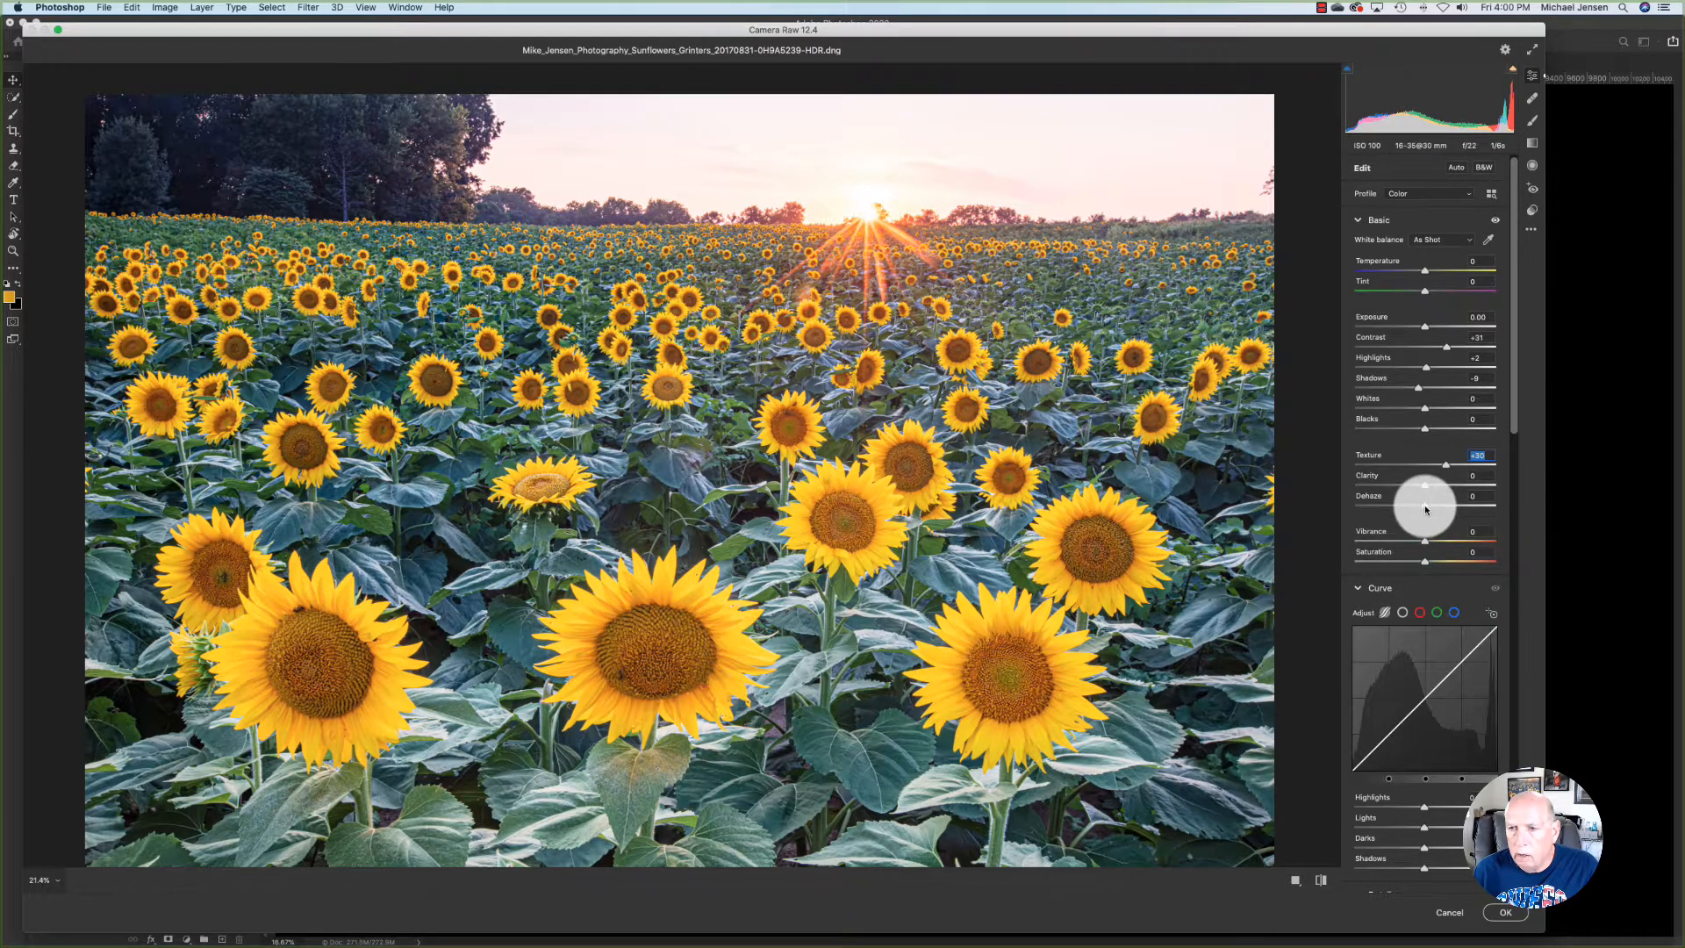
{"action": "left_click_drag", "start_coordinate": [1426, 509], "coordinate": [1437, 509]}
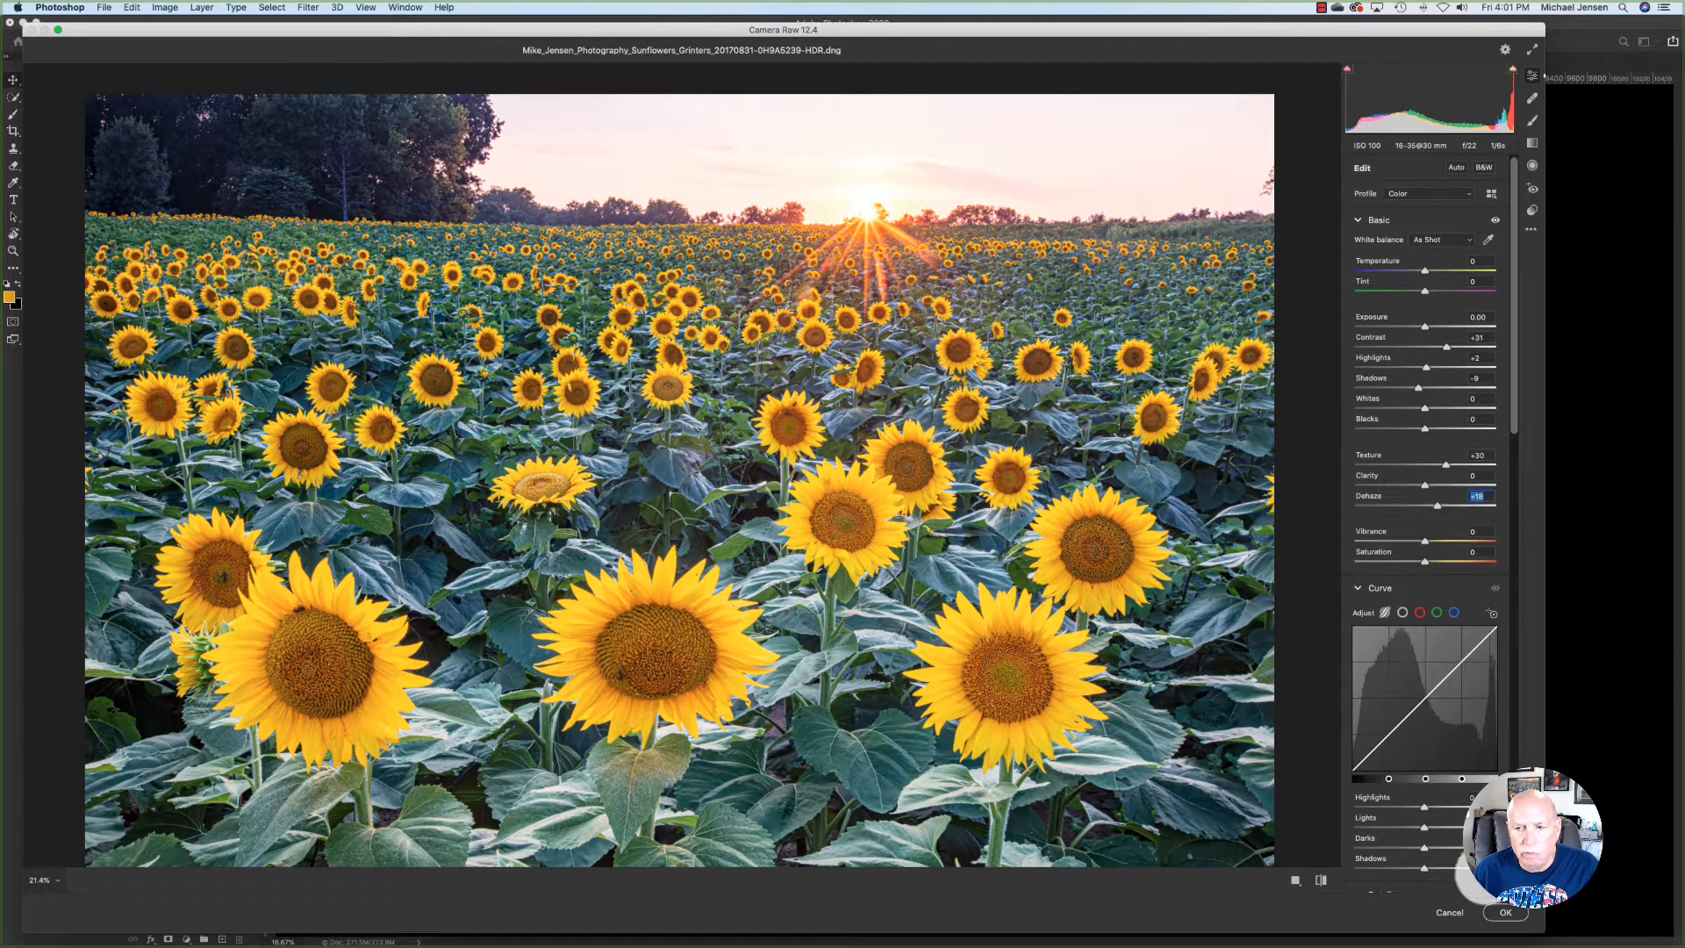
{"action": "left_click", "coordinate": [1505, 912]}
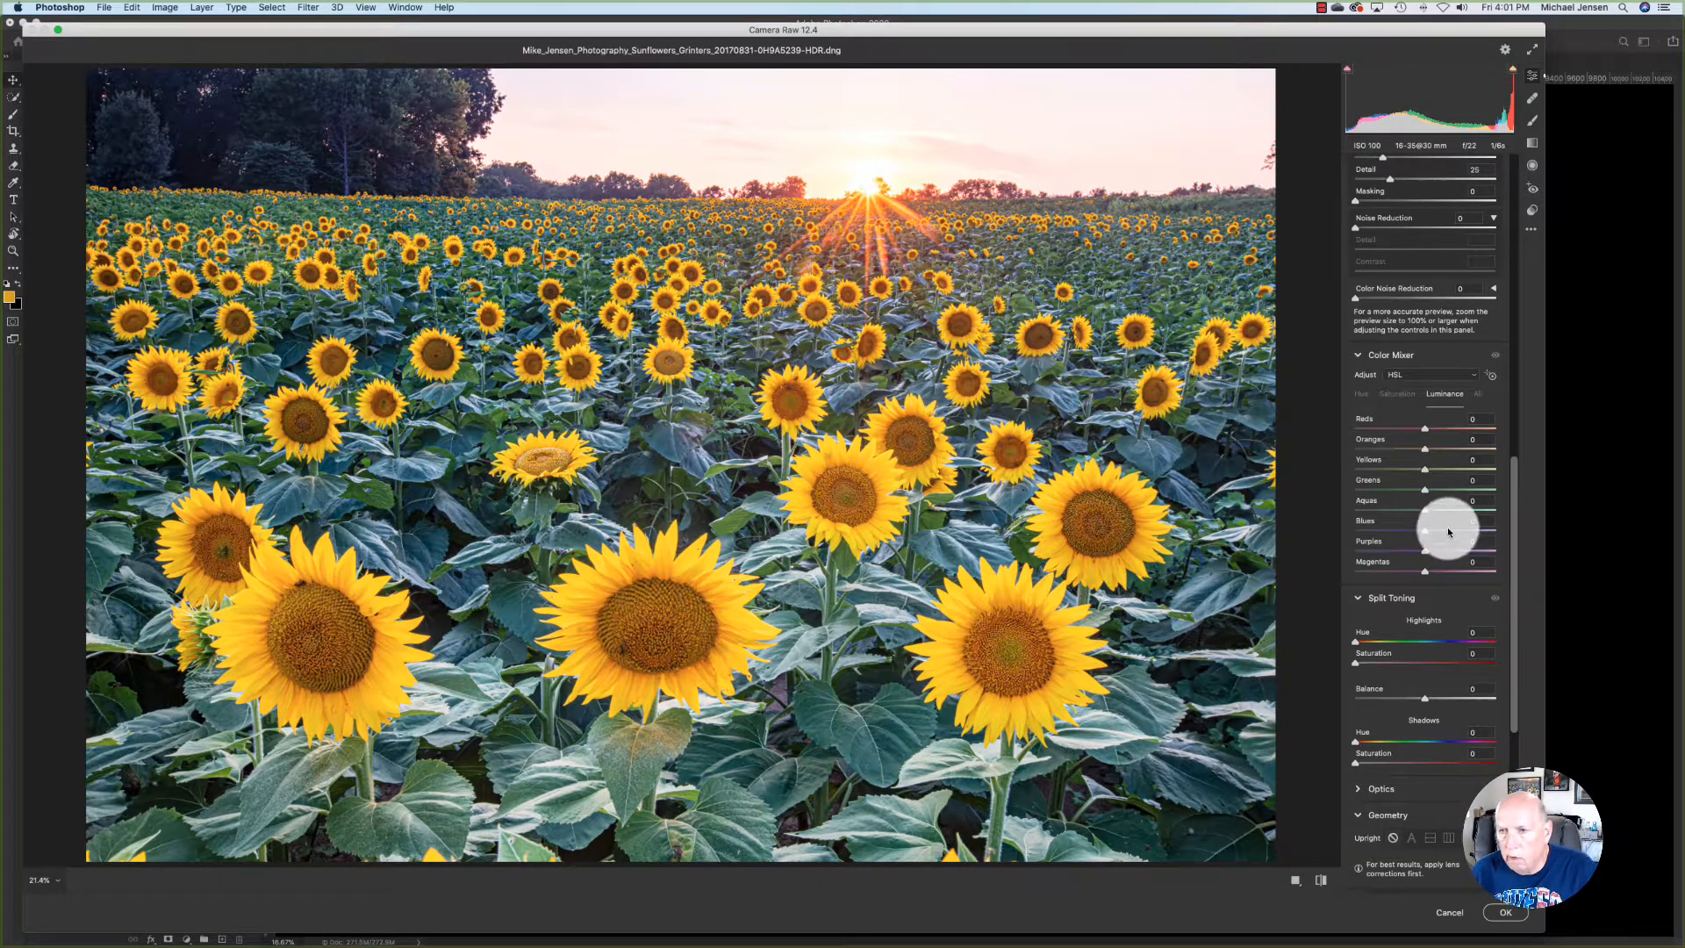
Step: Raise the Yellows saturation to +30 in the Color Mixer and apply the Camera Raw Filter
{"action": "left_click", "coordinate": [1396, 393]}
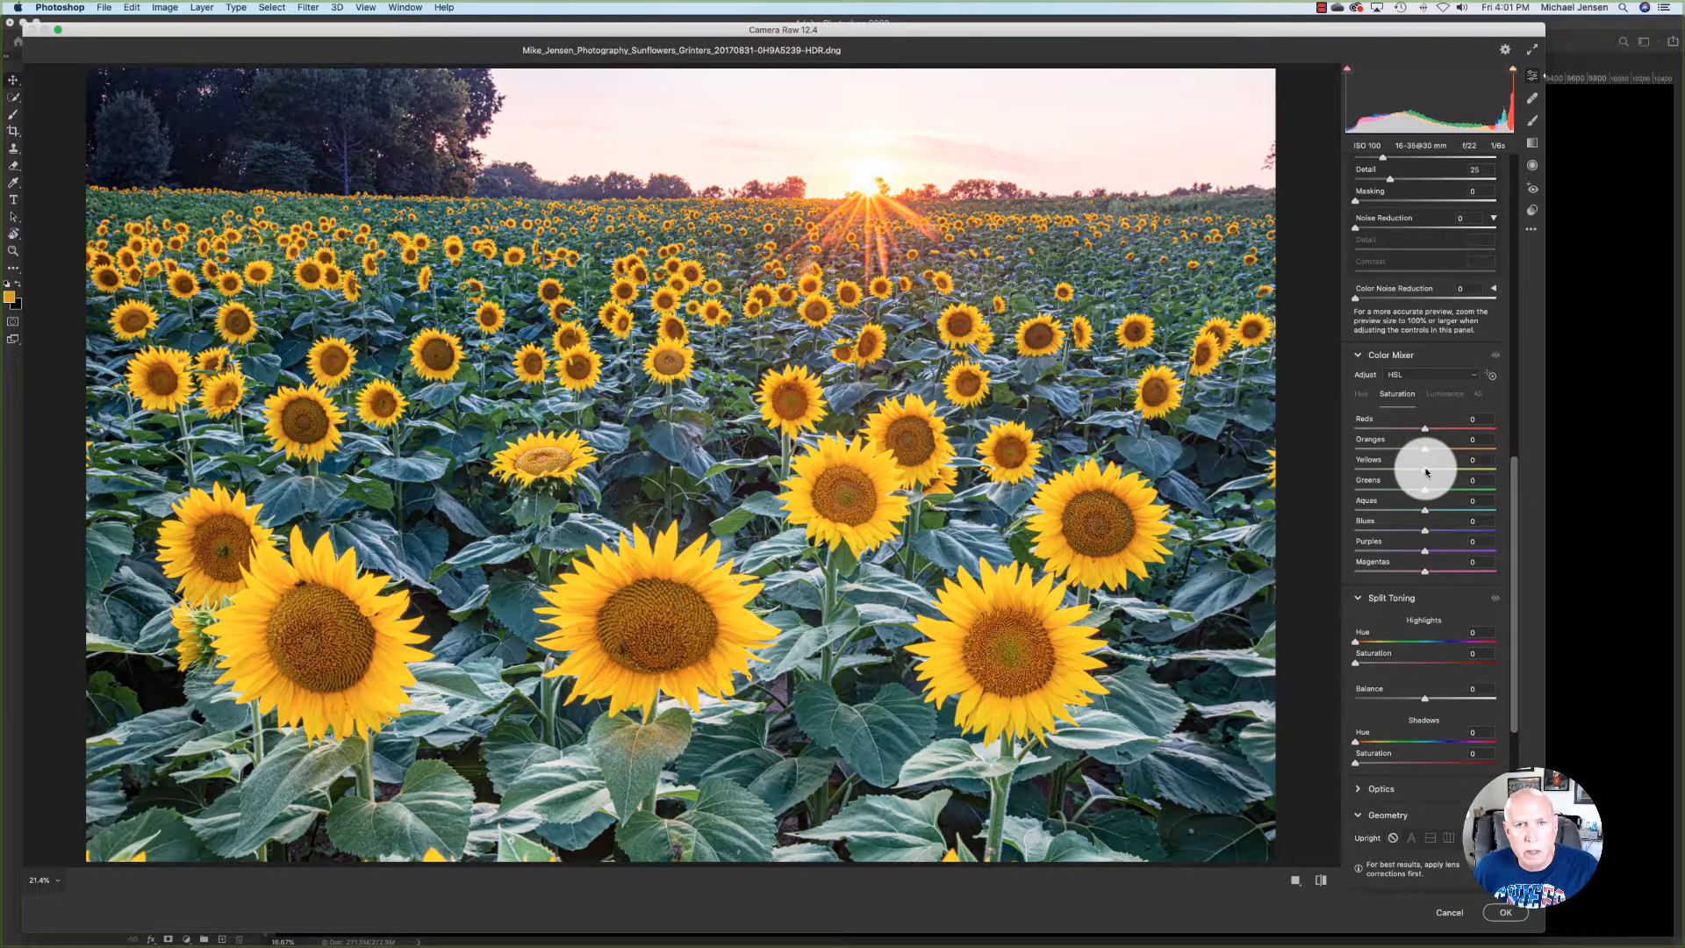
{"action": "left_click_drag", "start_coordinate": [1426, 472], "coordinate": [1446, 471]}
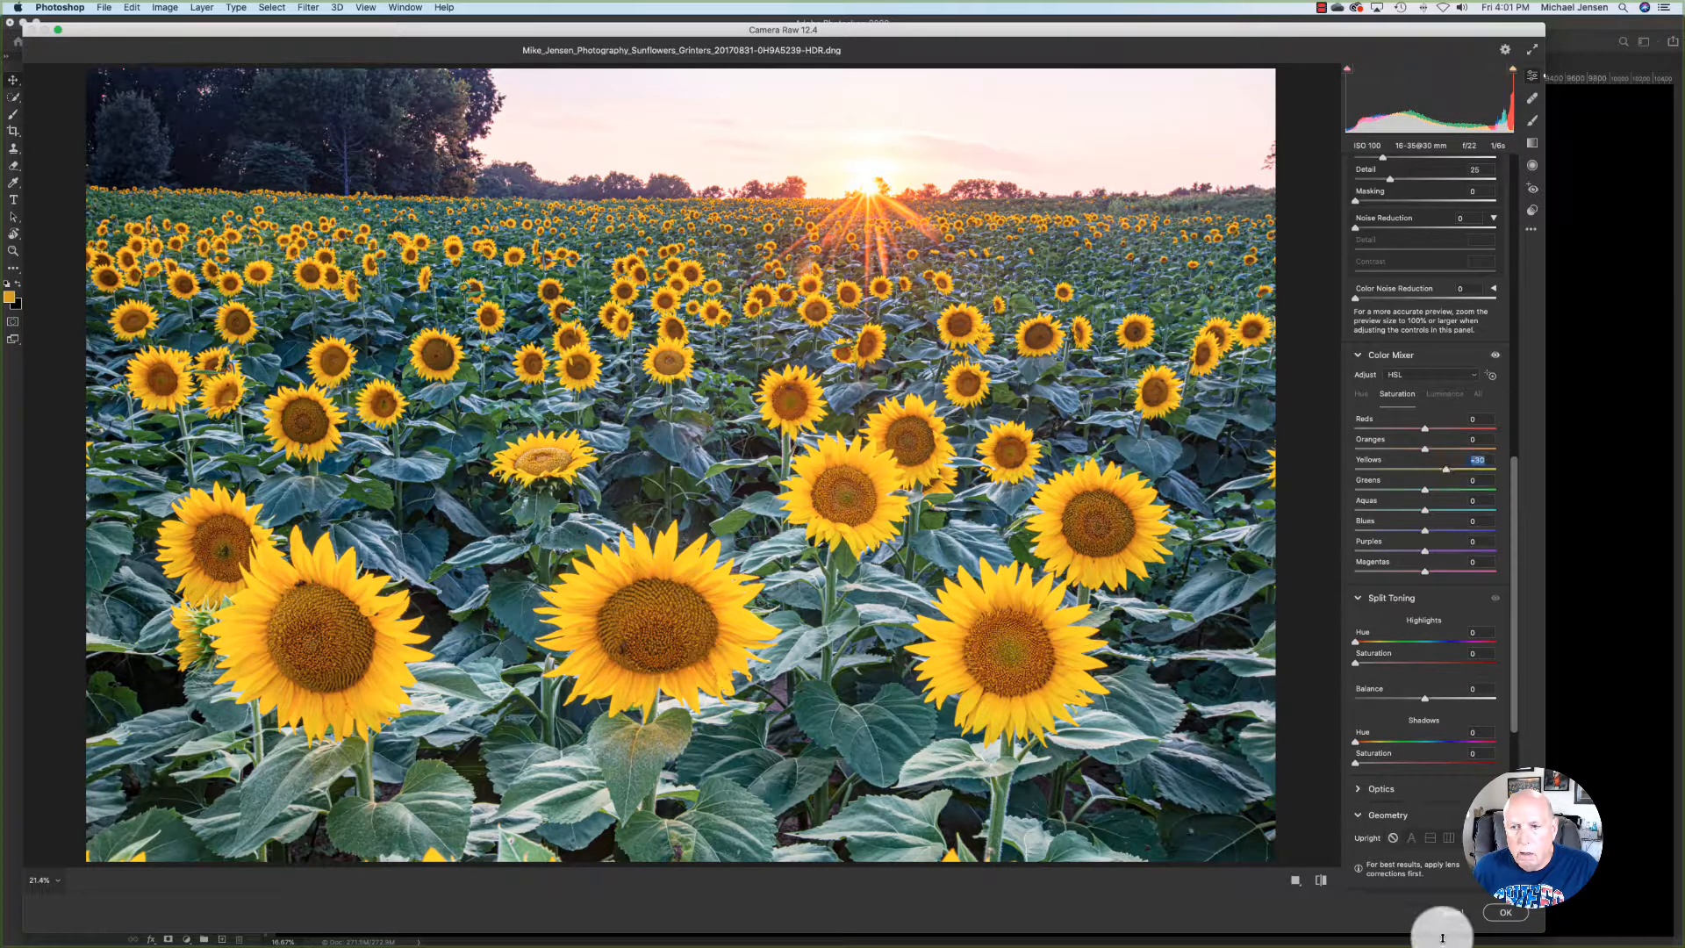
{"action": "left_click", "coordinate": [1504, 913]}
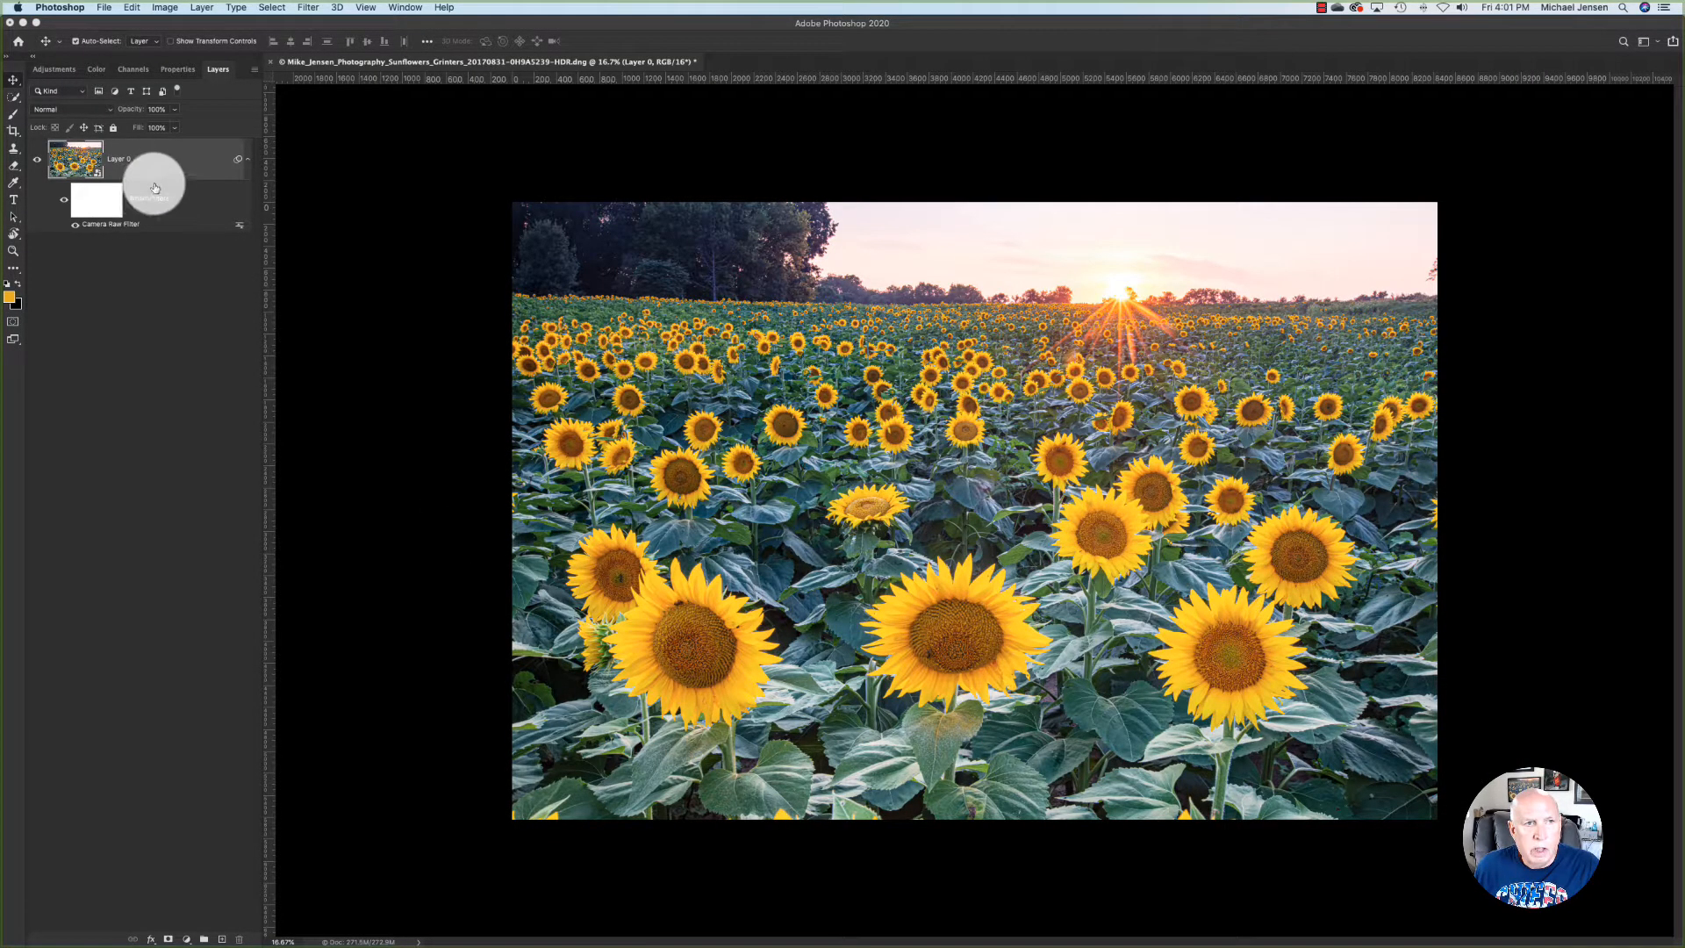
Step: Select the yellow sunflower petals across the image with Color Range, using Sampled Colors
{"action": "left_click", "coordinate": [272, 8]}
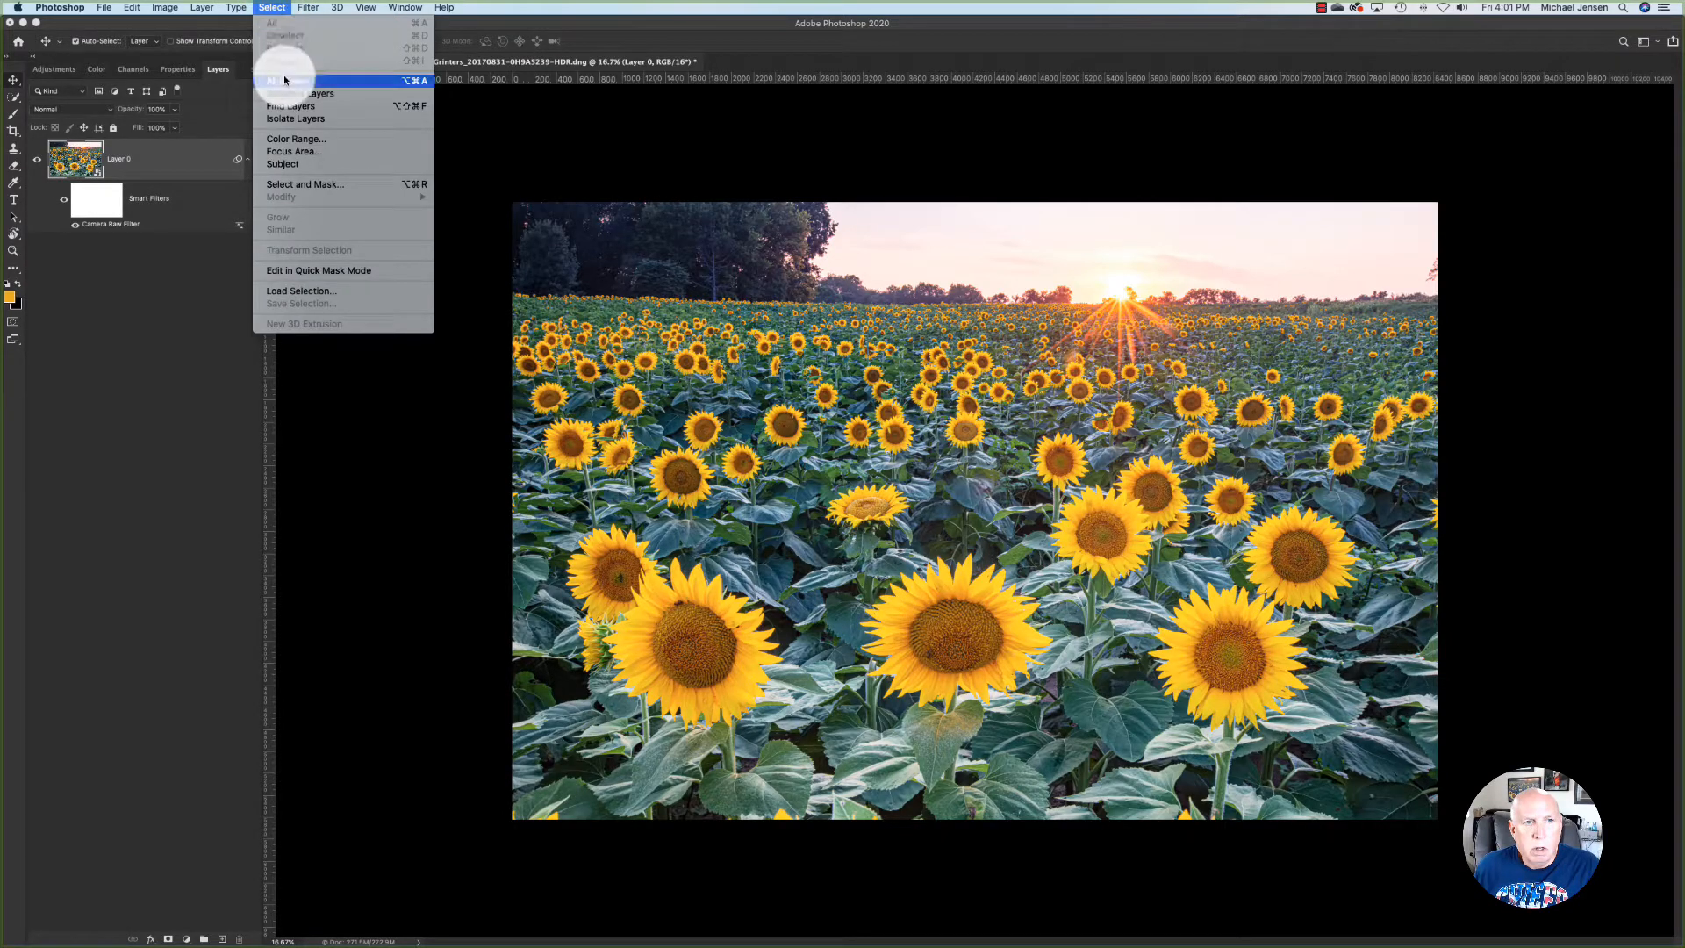
{"action": "left_click", "coordinate": [290, 138]}
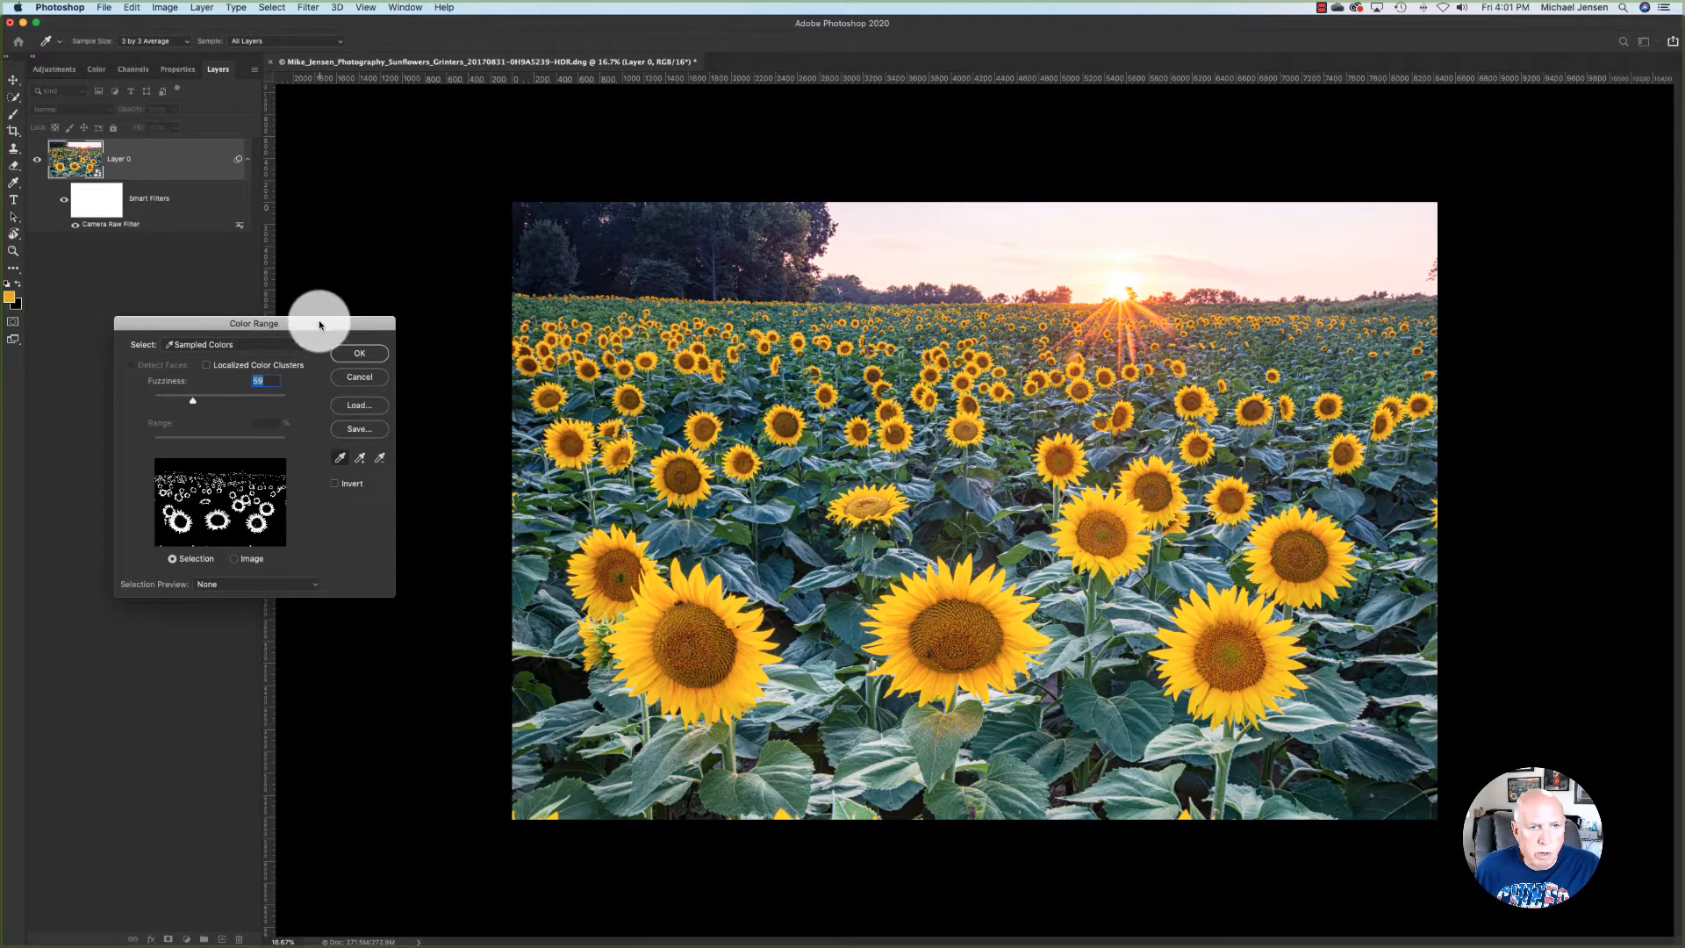
{"action": "left_click_drag", "start_coordinate": [318, 324], "coordinate": [453, 327]}
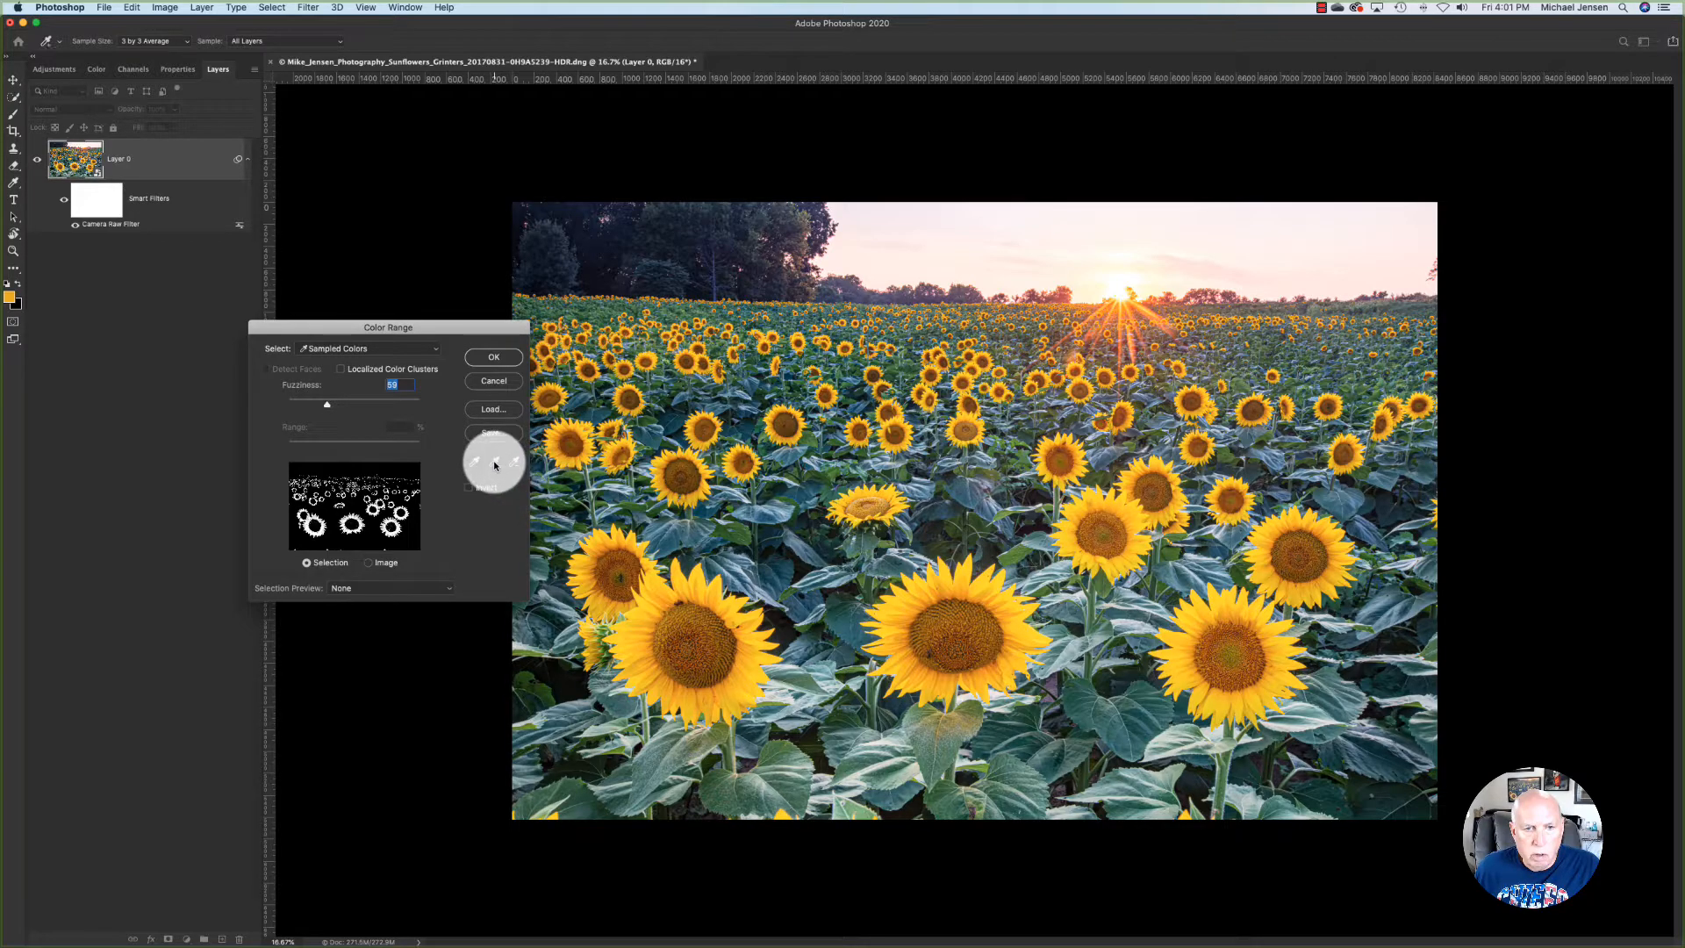
{"action": "left_click", "coordinate": [461, 370]}
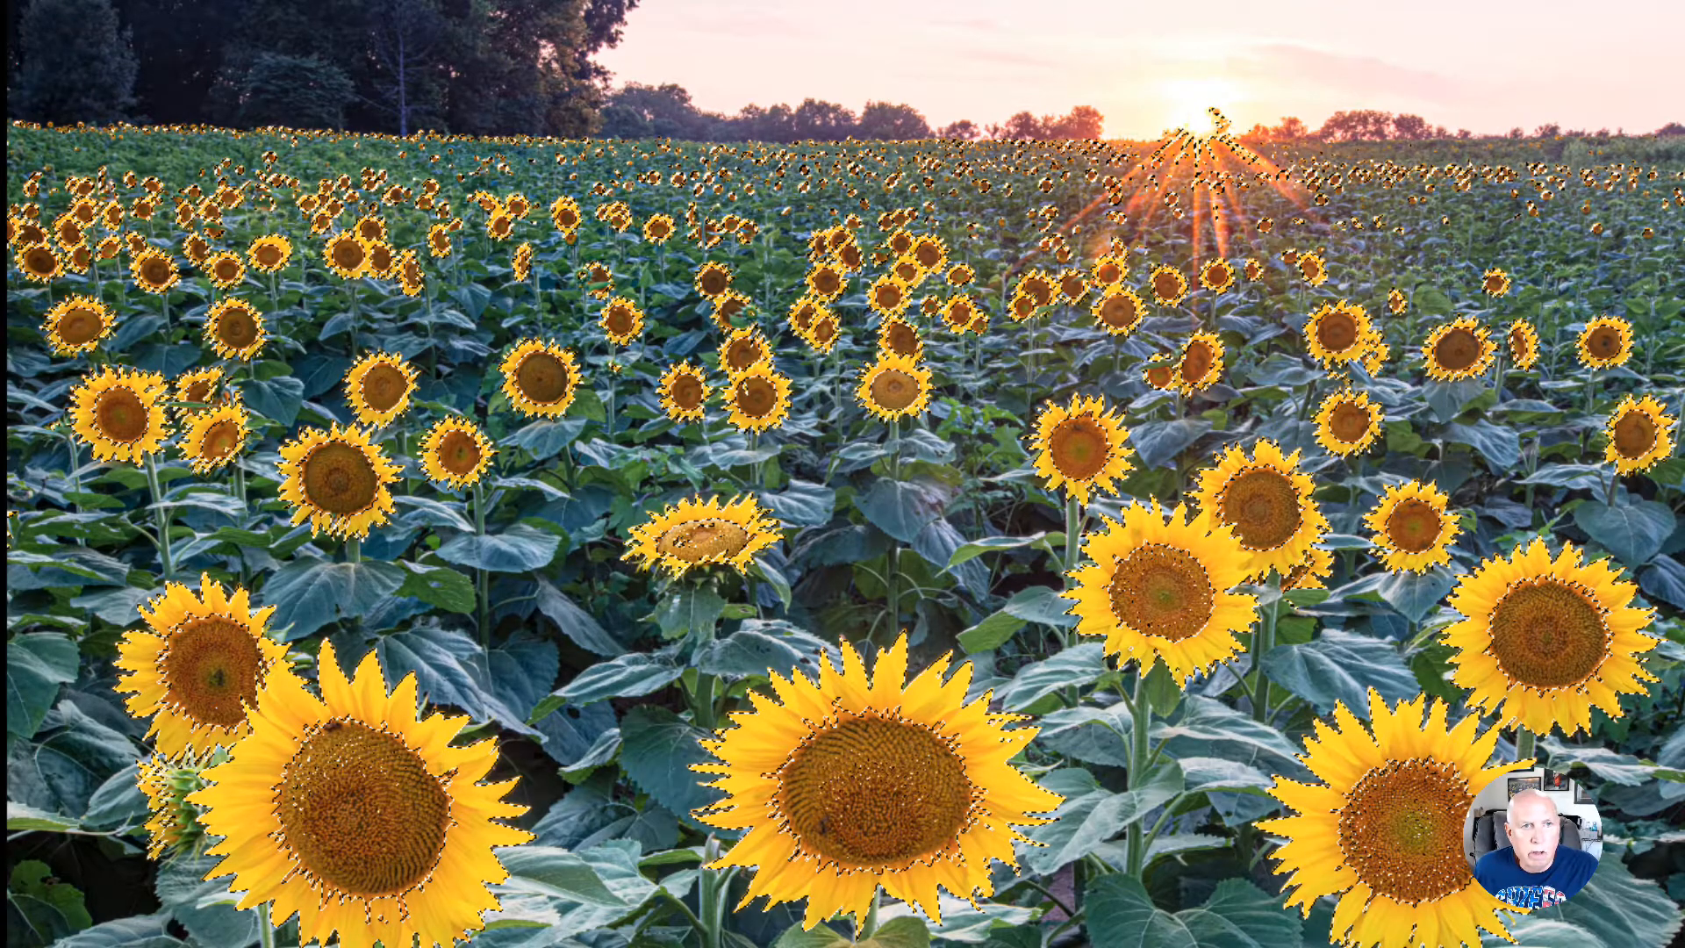
Step: Apply Smart Sharpen to the sunflower layer with a 3.6 px radius, 48% noise reduction and Lens Blur removal
{"action": "mouse_move", "coordinate": [0, 0]}
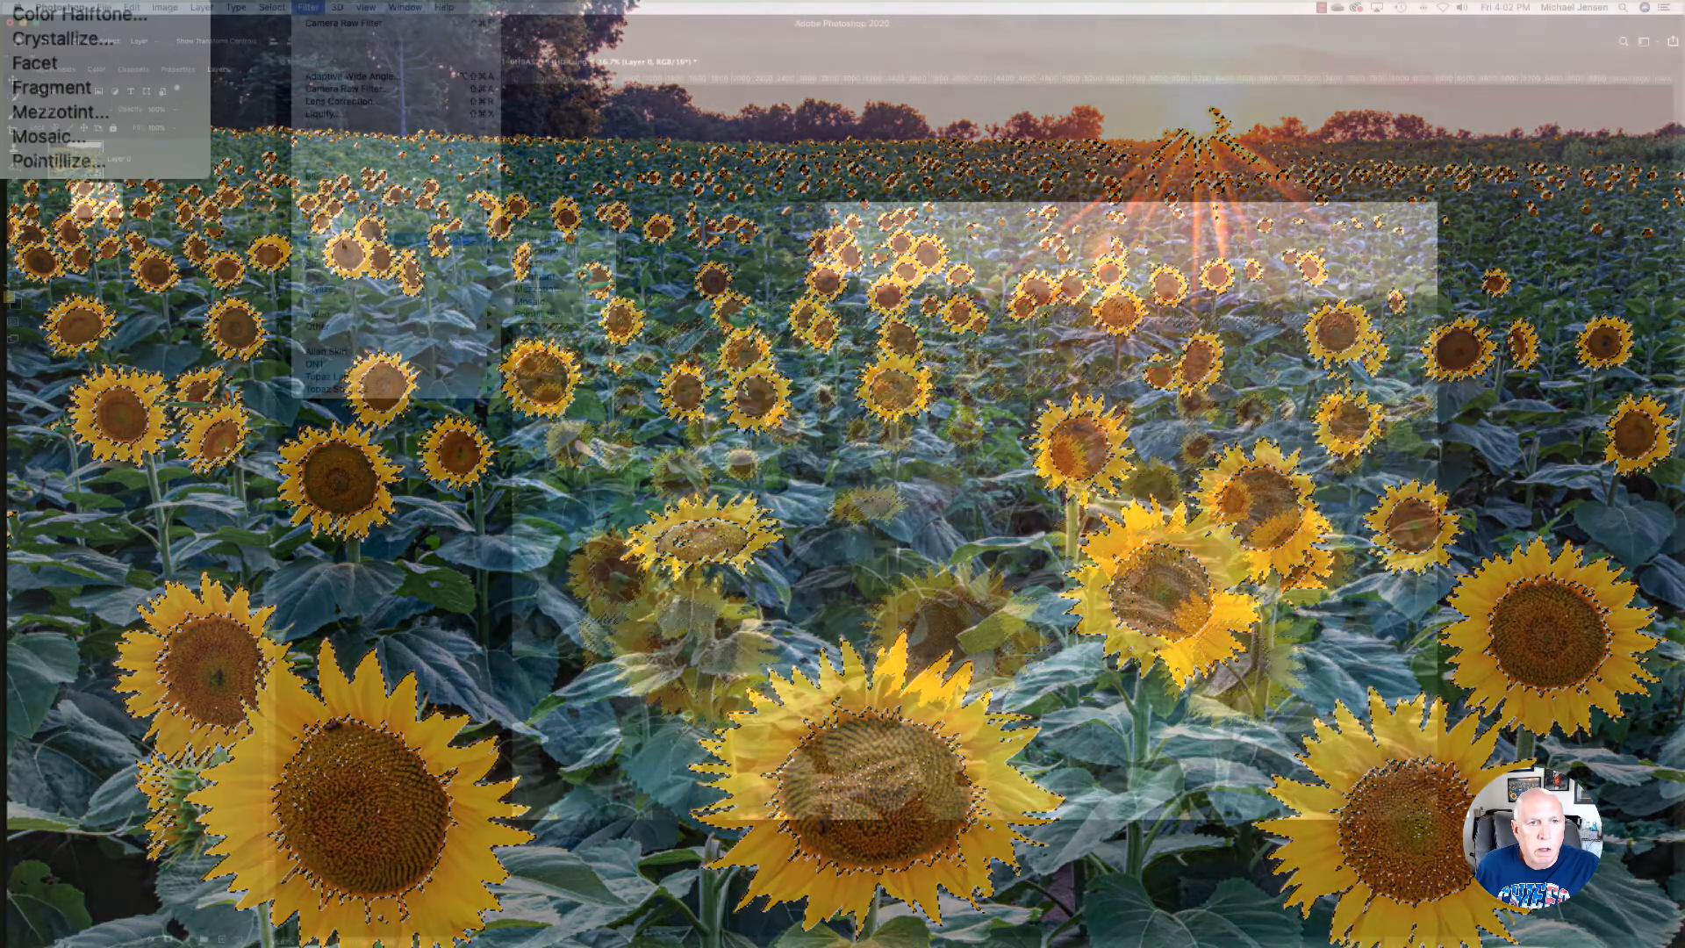
{"action": "mouse_move", "coordinate": [346, 263]}
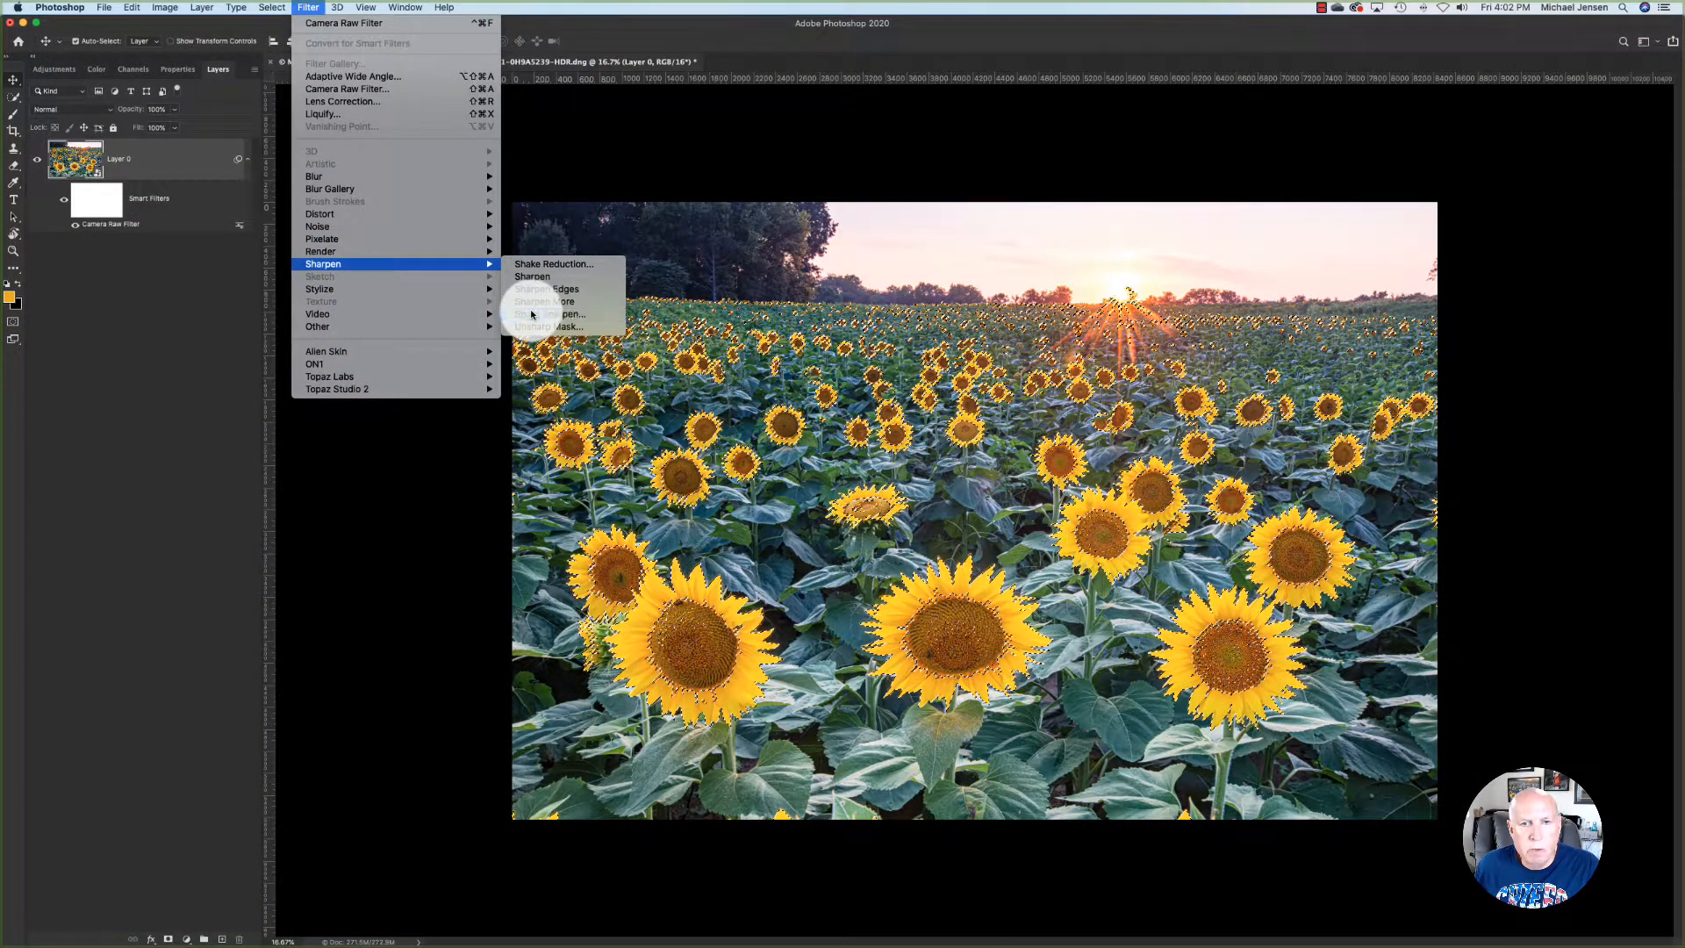
{"action": "left_click", "coordinate": [529, 303]}
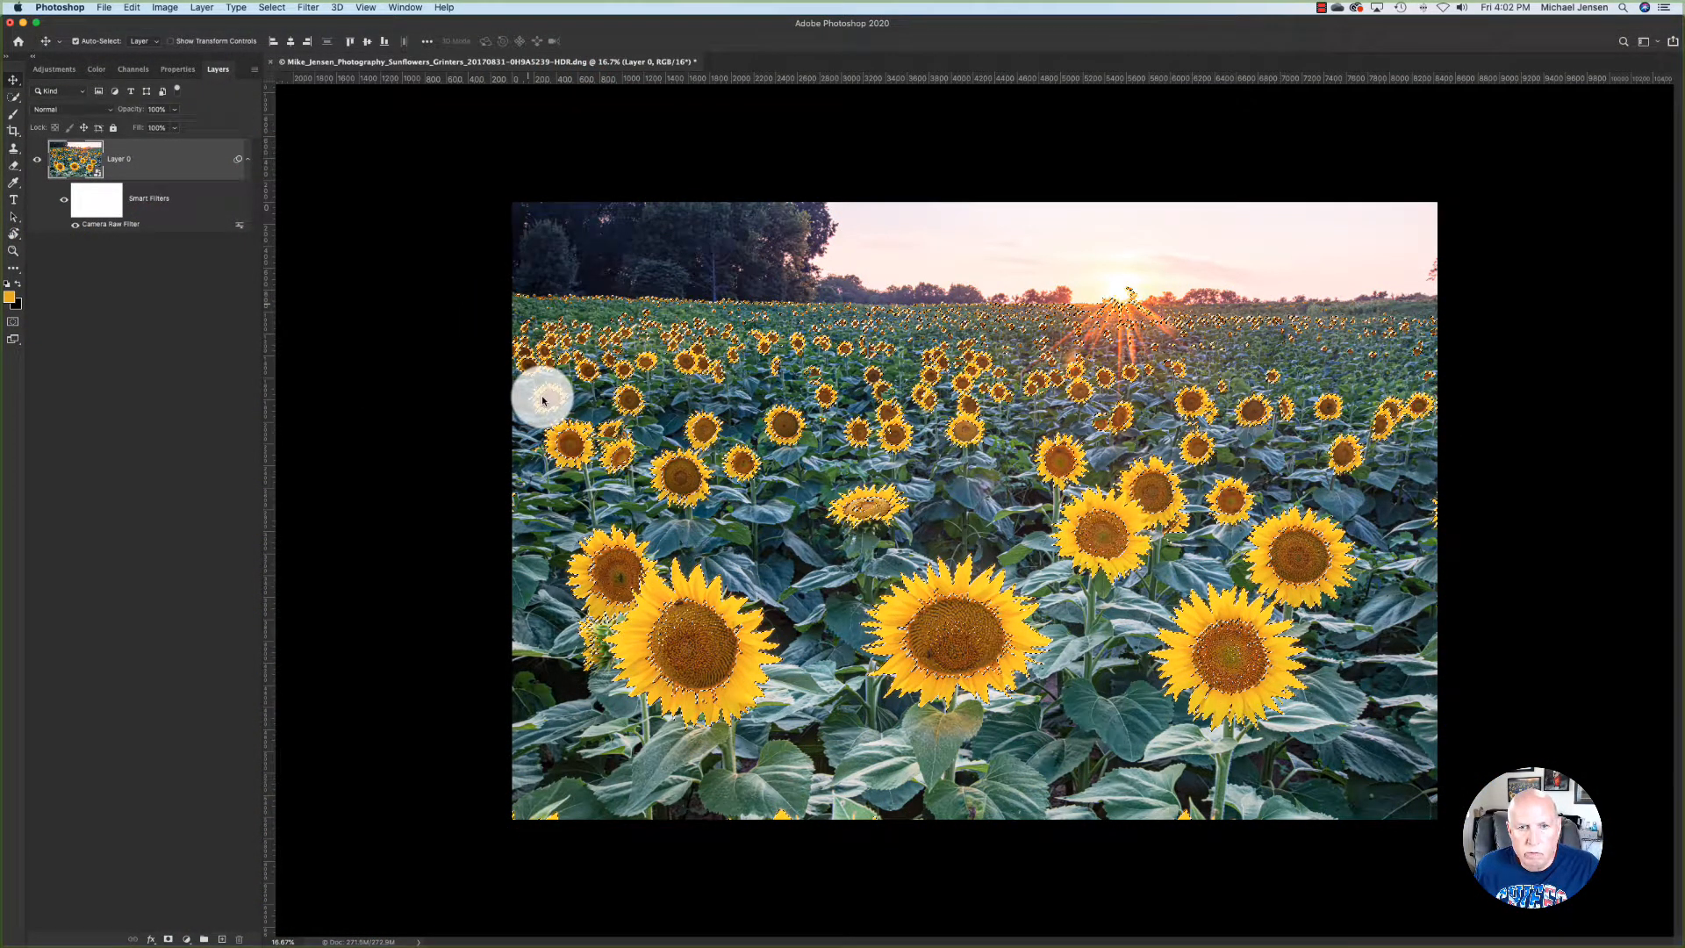
{"action": "left_click_drag", "start_coordinate": [809, 307], "coordinate": [661, 309]}
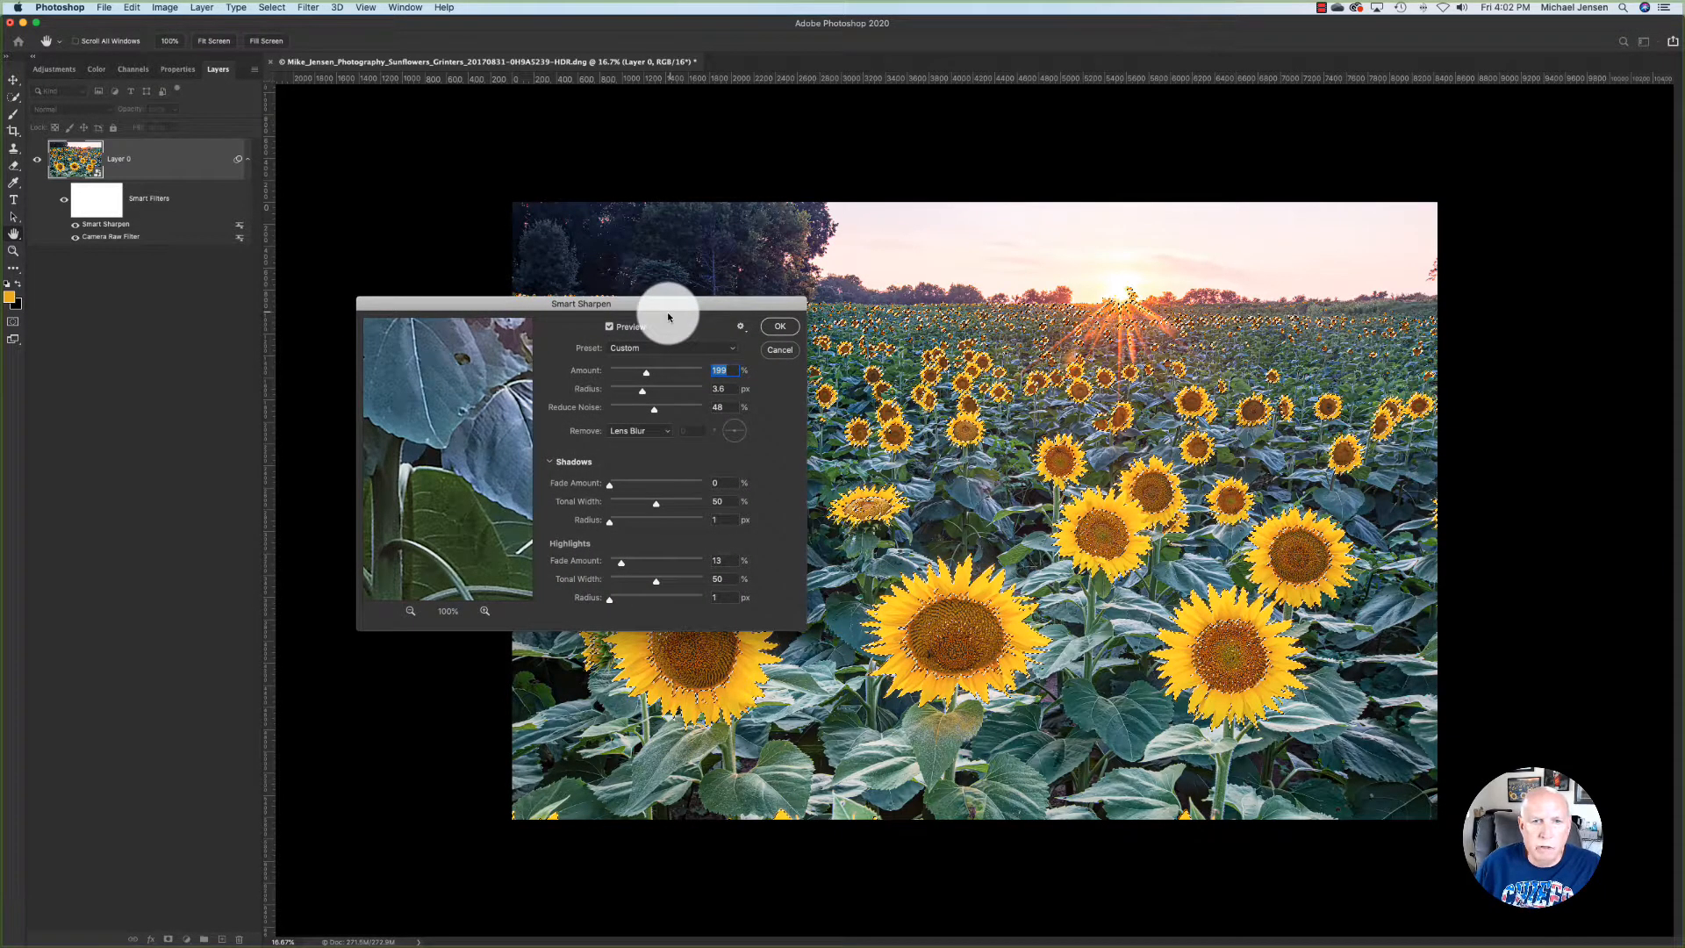
{"action": "left_click", "coordinate": [784, 328]}
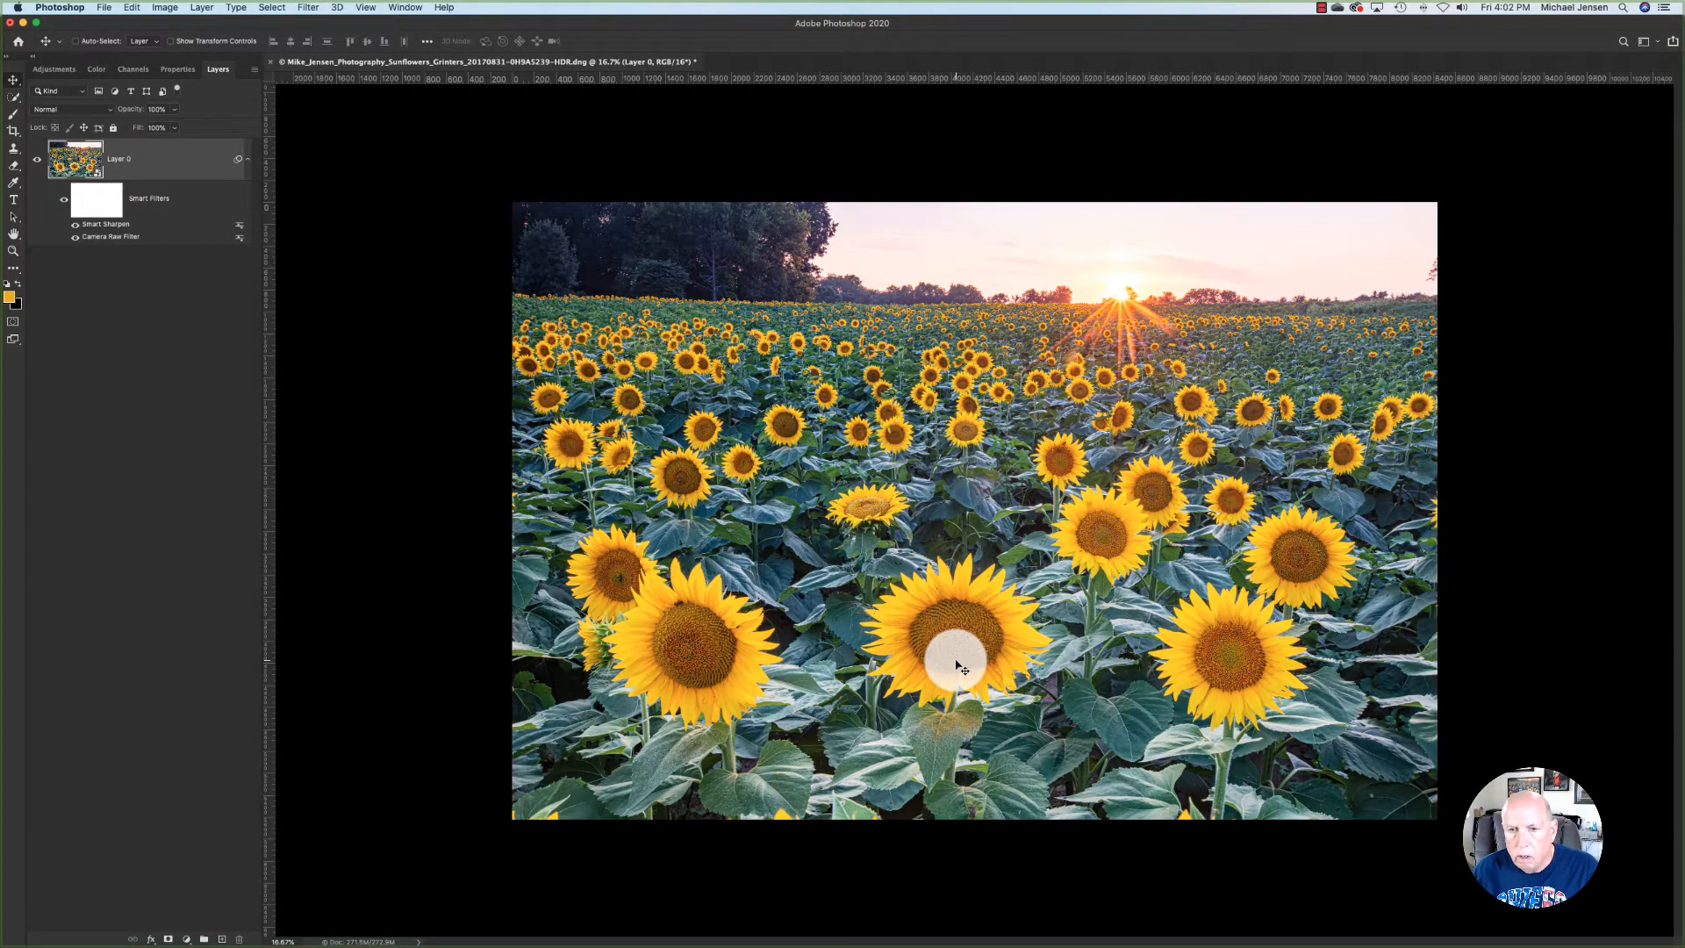
Step: Examine the sharpened petals and seed head of the central foreground sunflower at 100% zoom
{"action": "scroll", "coordinate": [958, 665], "scroll_direction": "up", "scroll_amount": 4}
{"action": "scroll", "coordinate": [956, 665], "scroll_direction": "down", "scroll_amount": 8}
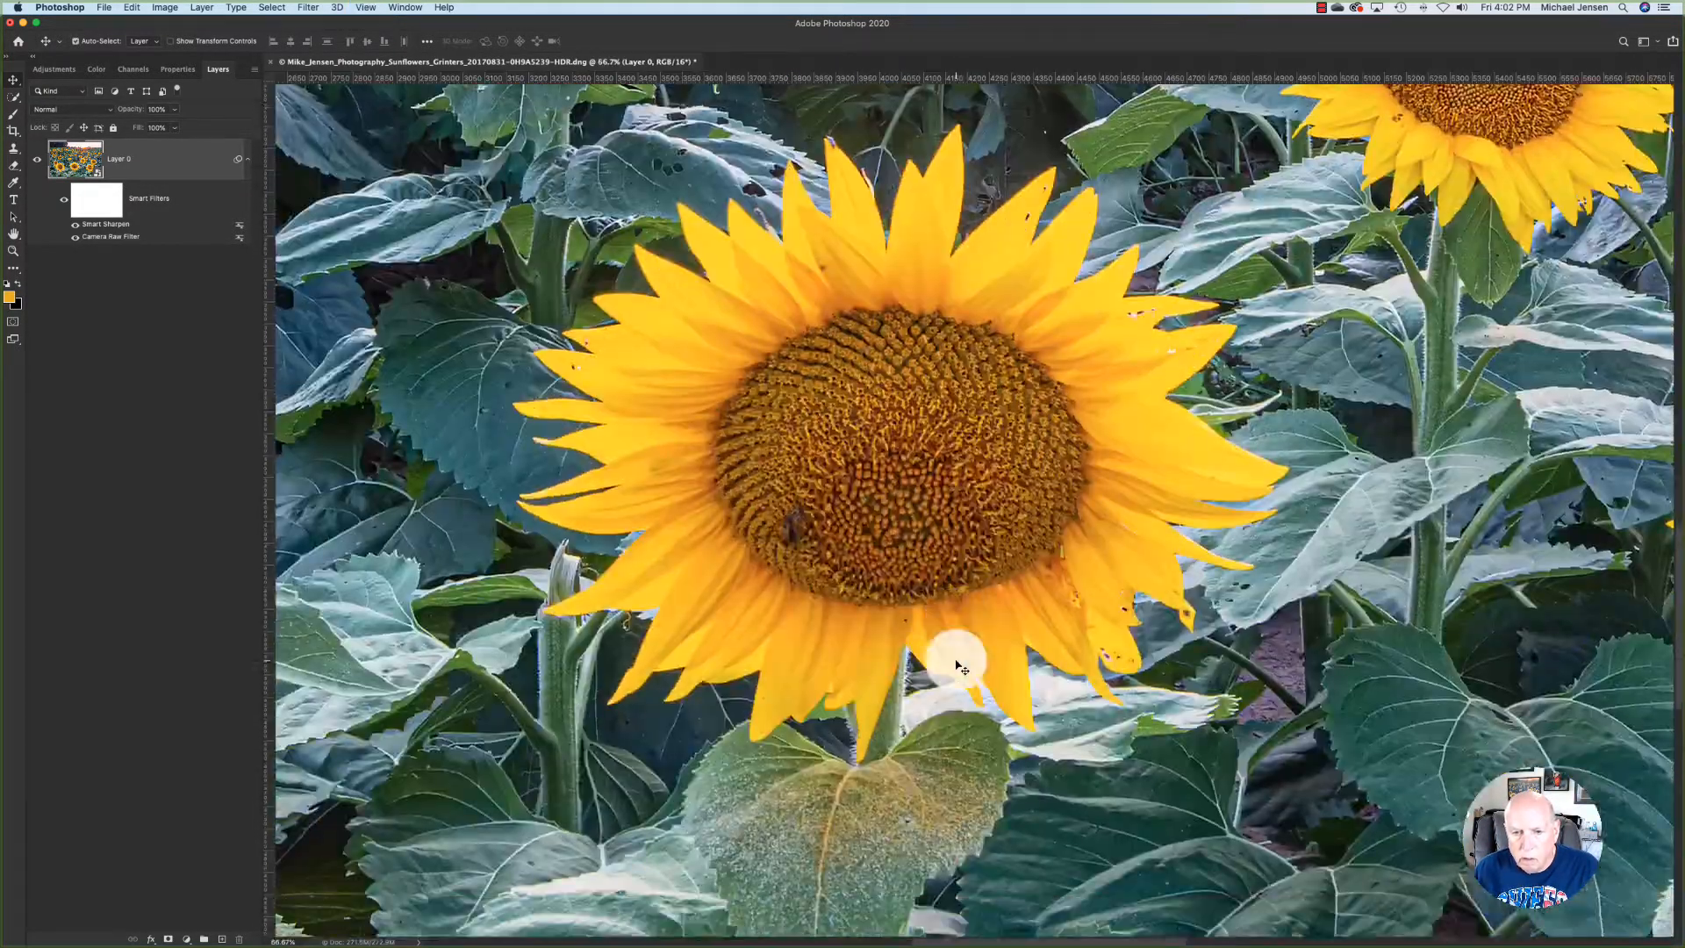
{"action": "key", "text": "super+plus"}
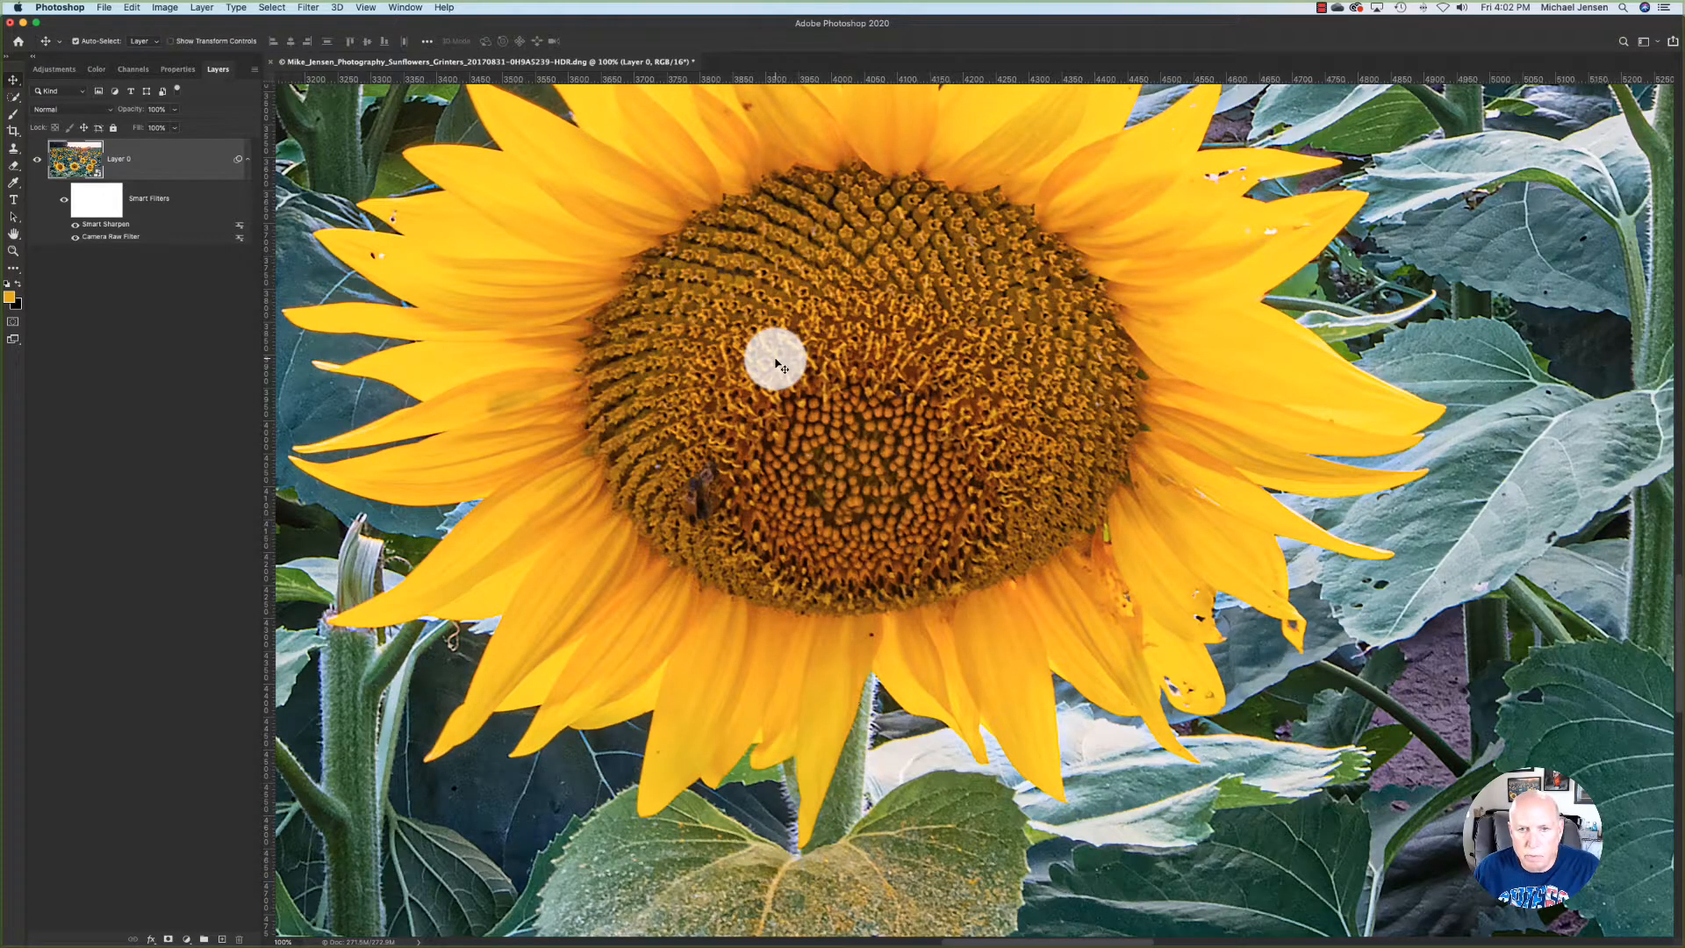
Step: Compare the central foreground sunflower with and without the Smart Sharpen filter at 100% zoom
{"action": "left_click_drag", "start_coordinate": [775, 380], "coordinate": [825, 452]}
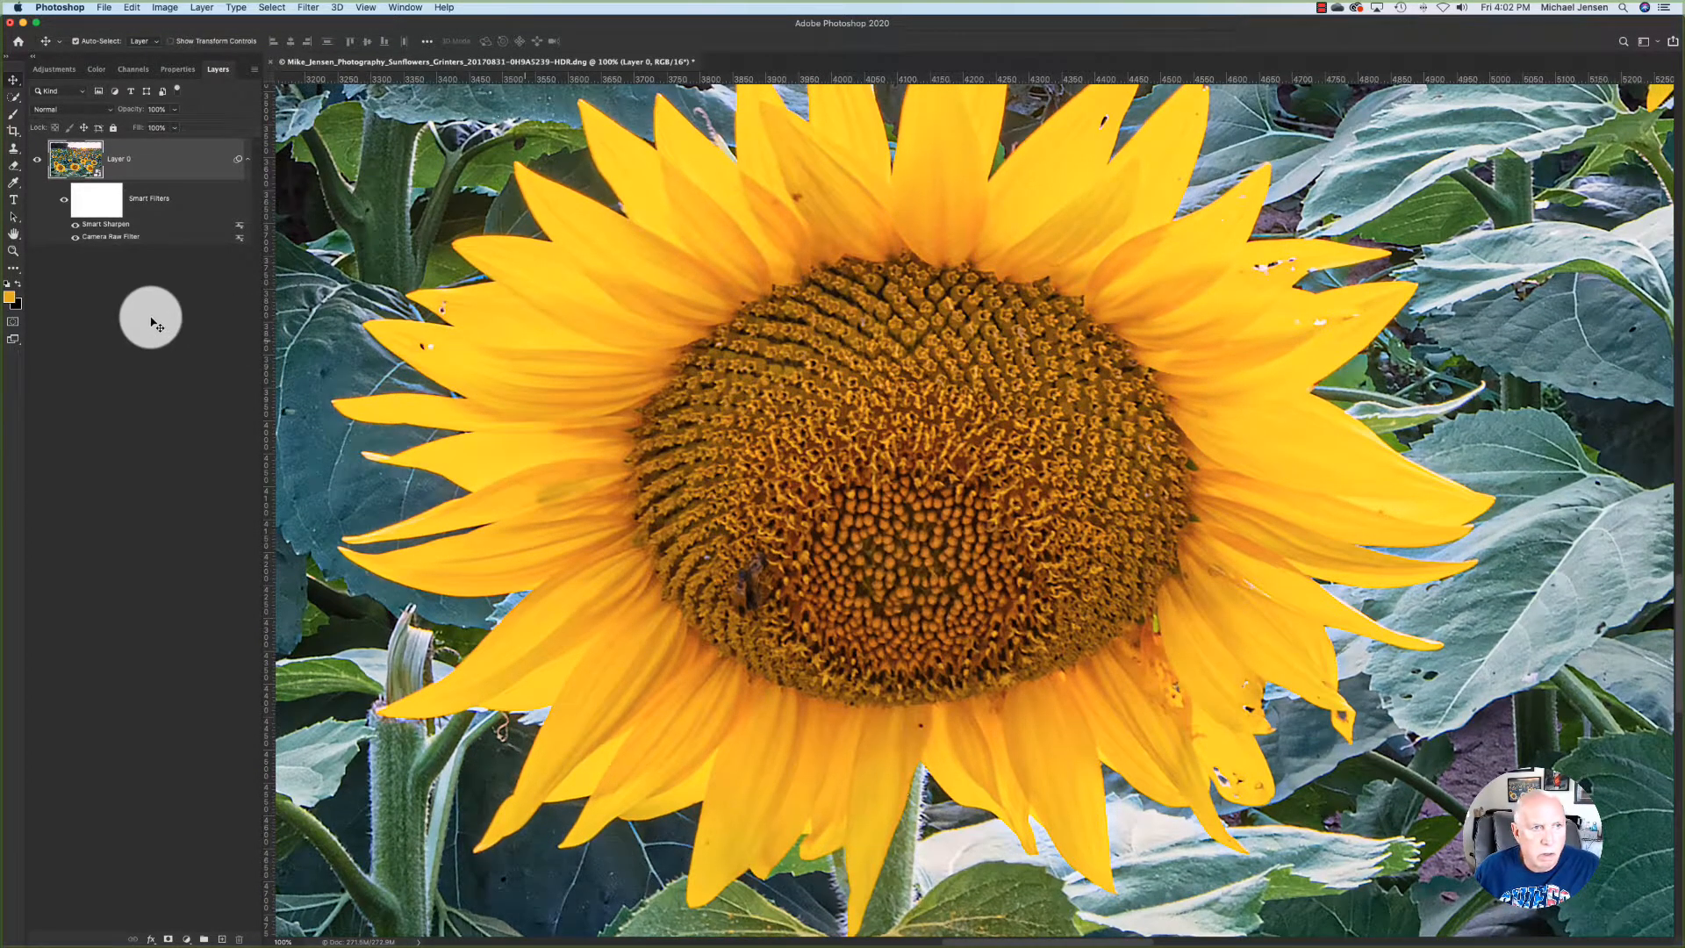
{"action": "left_click", "coordinate": [75, 227]}
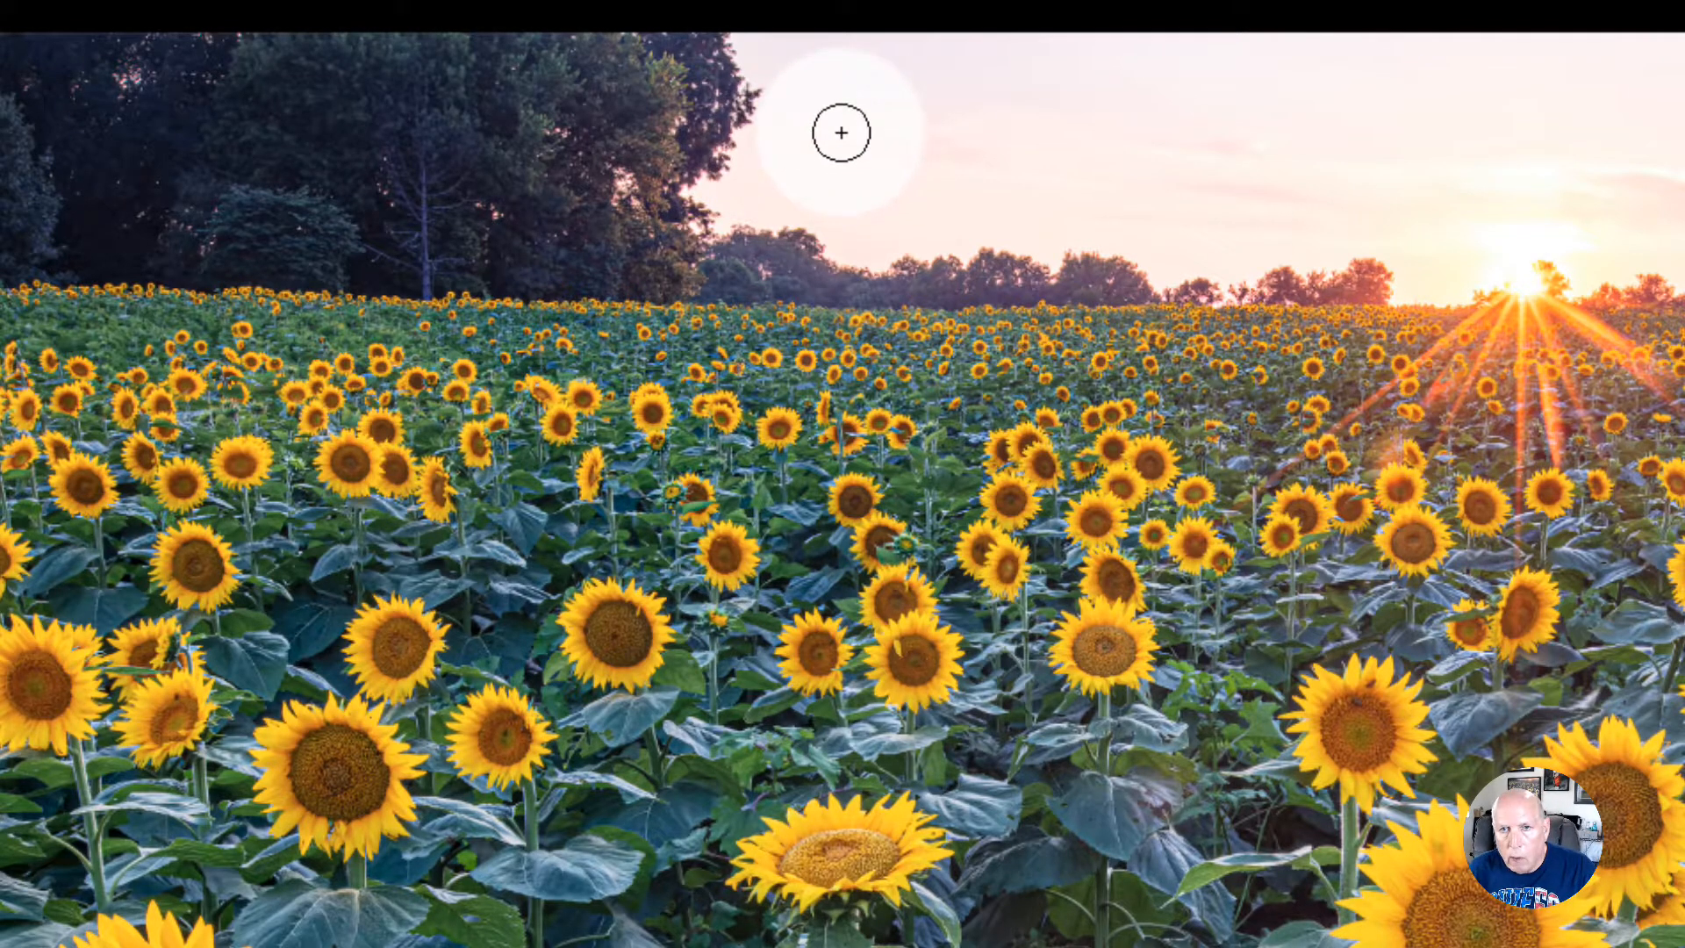
Step: Select the sky above the treeline with the Quick Selection tool and accept its edge in Select and Mask with the settings unchanged
{"action": "left_click_drag", "start_coordinate": [843, 132], "coordinate": [932, 134]}
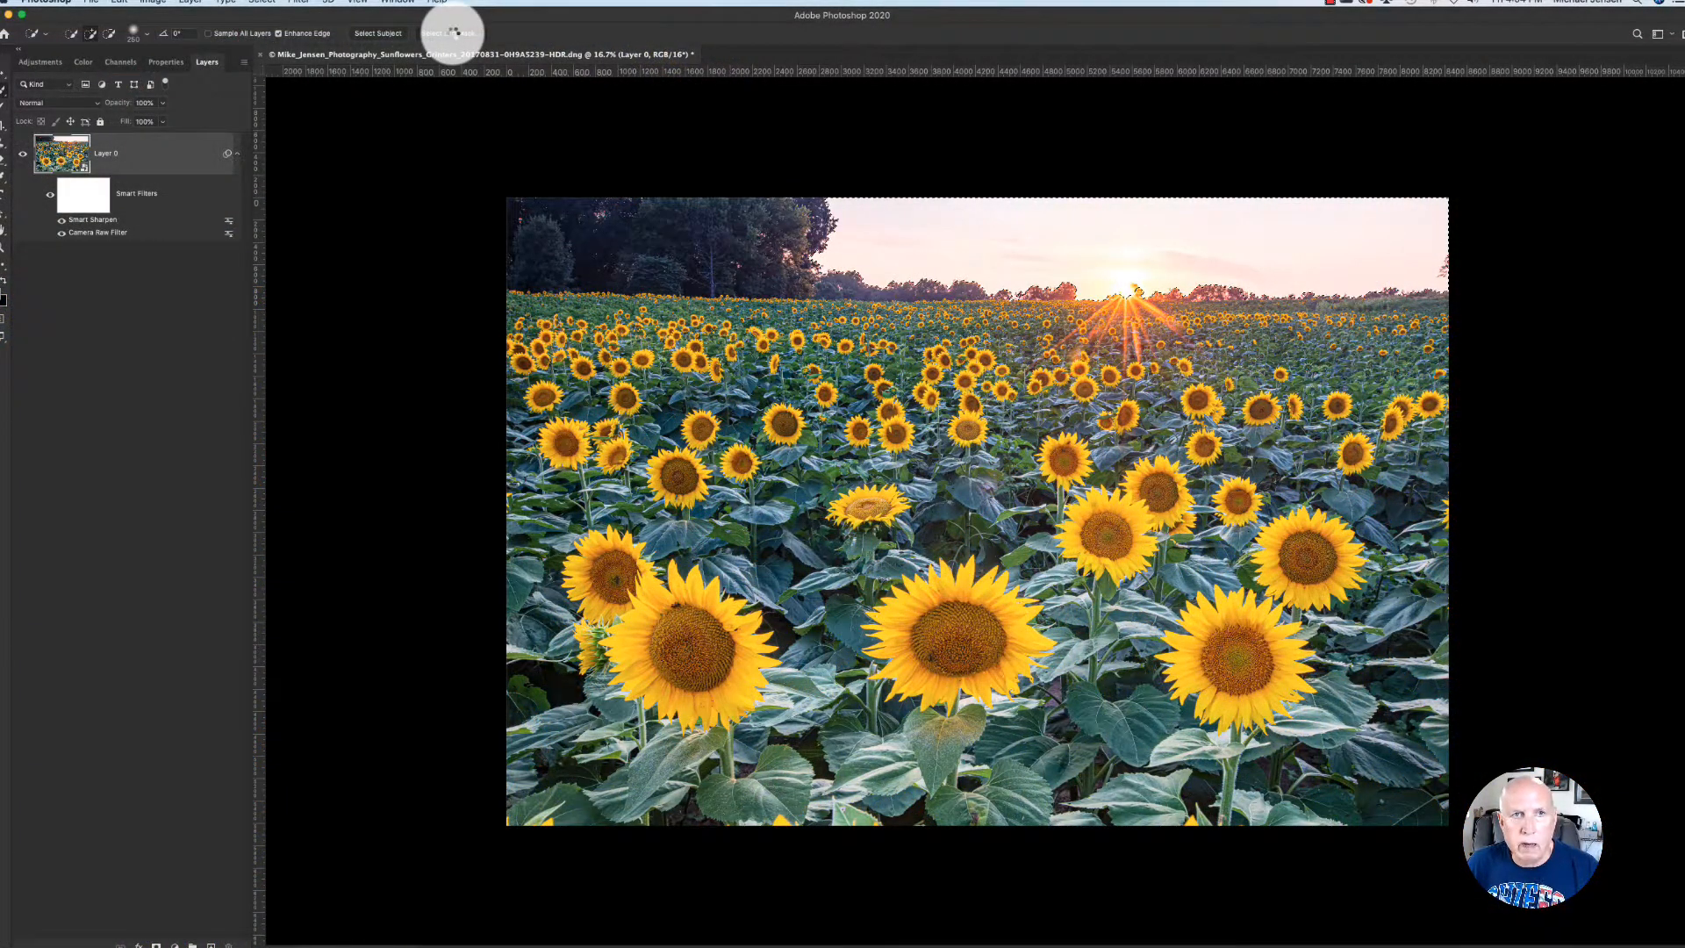
{"action": "left_click", "coordinate": [453, 32]}
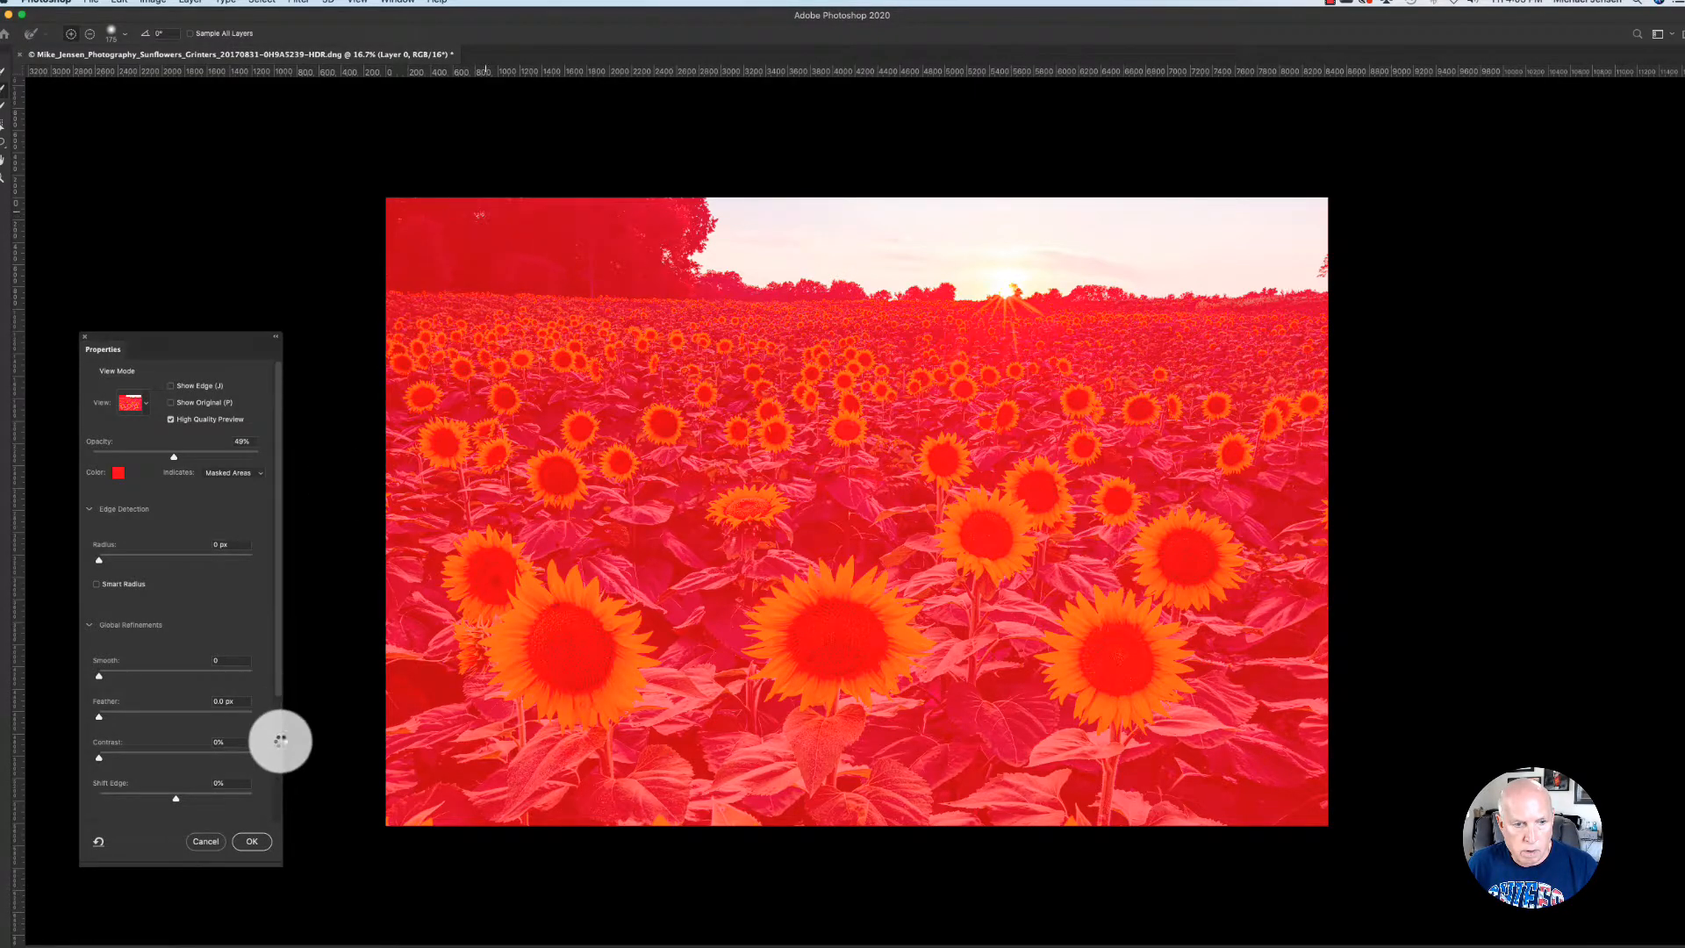
{"action": "left_click", "coordinate": [252, 841]}
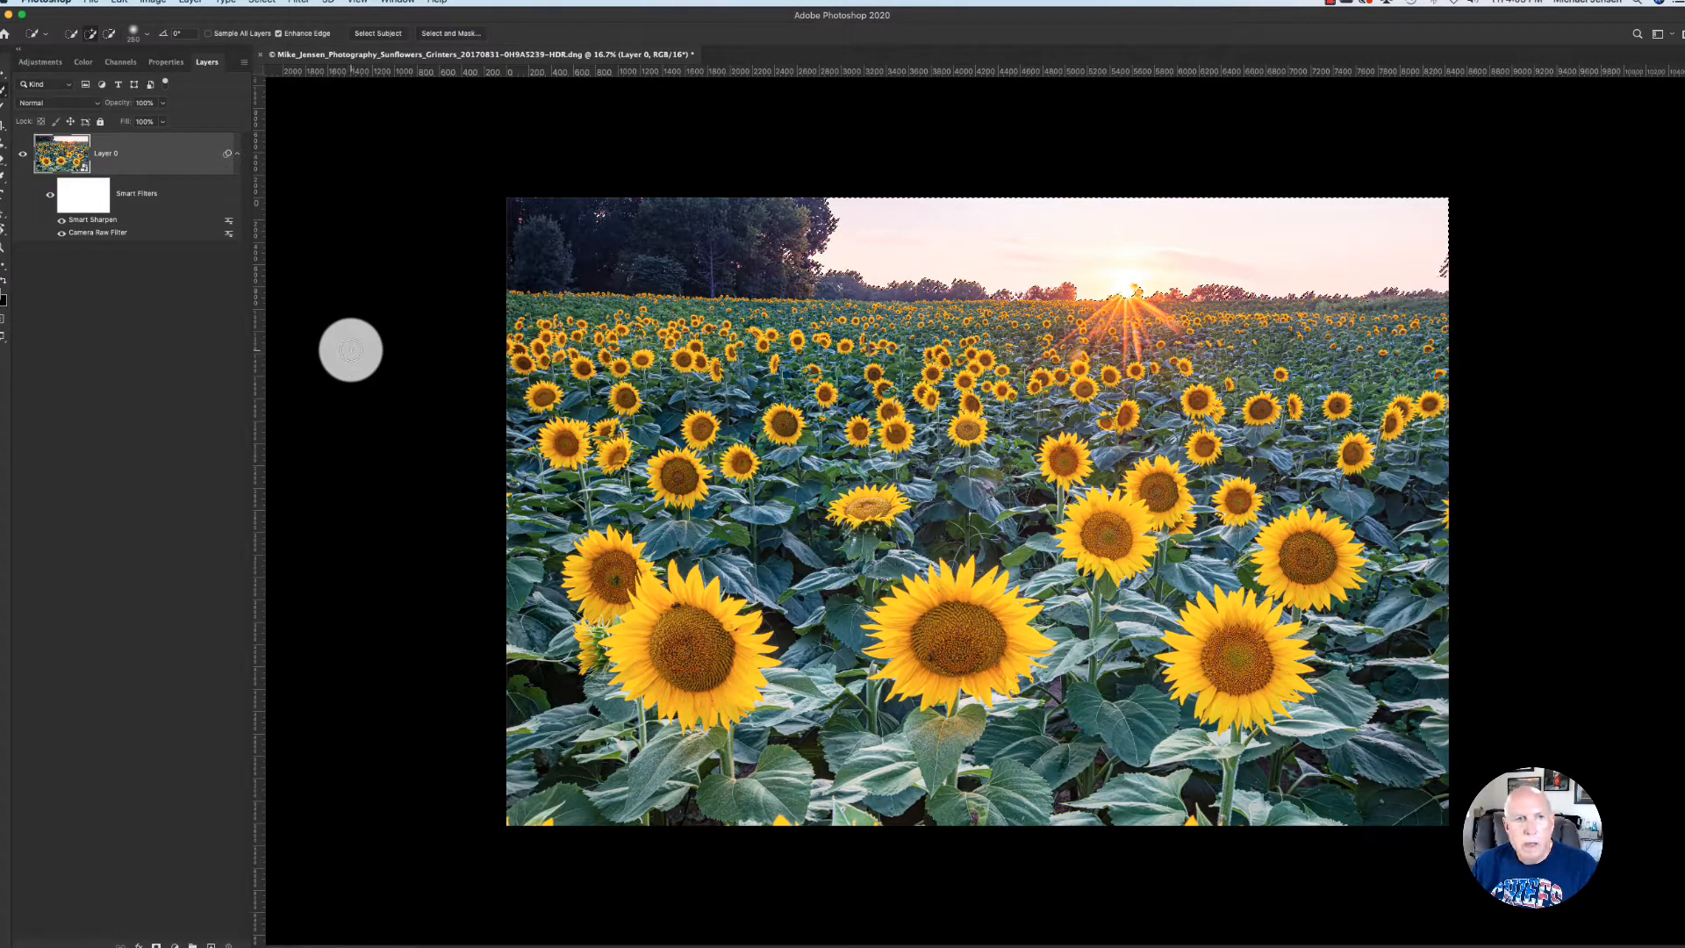
Step: Add a Levels adjustment layer masked to the sky, raising the black input to about 165 and darkening the midtones slightly
{"action": "left_click", "coordinate": [191, 936]}
{"action": "left_click", "coordinate": [188, 740]}
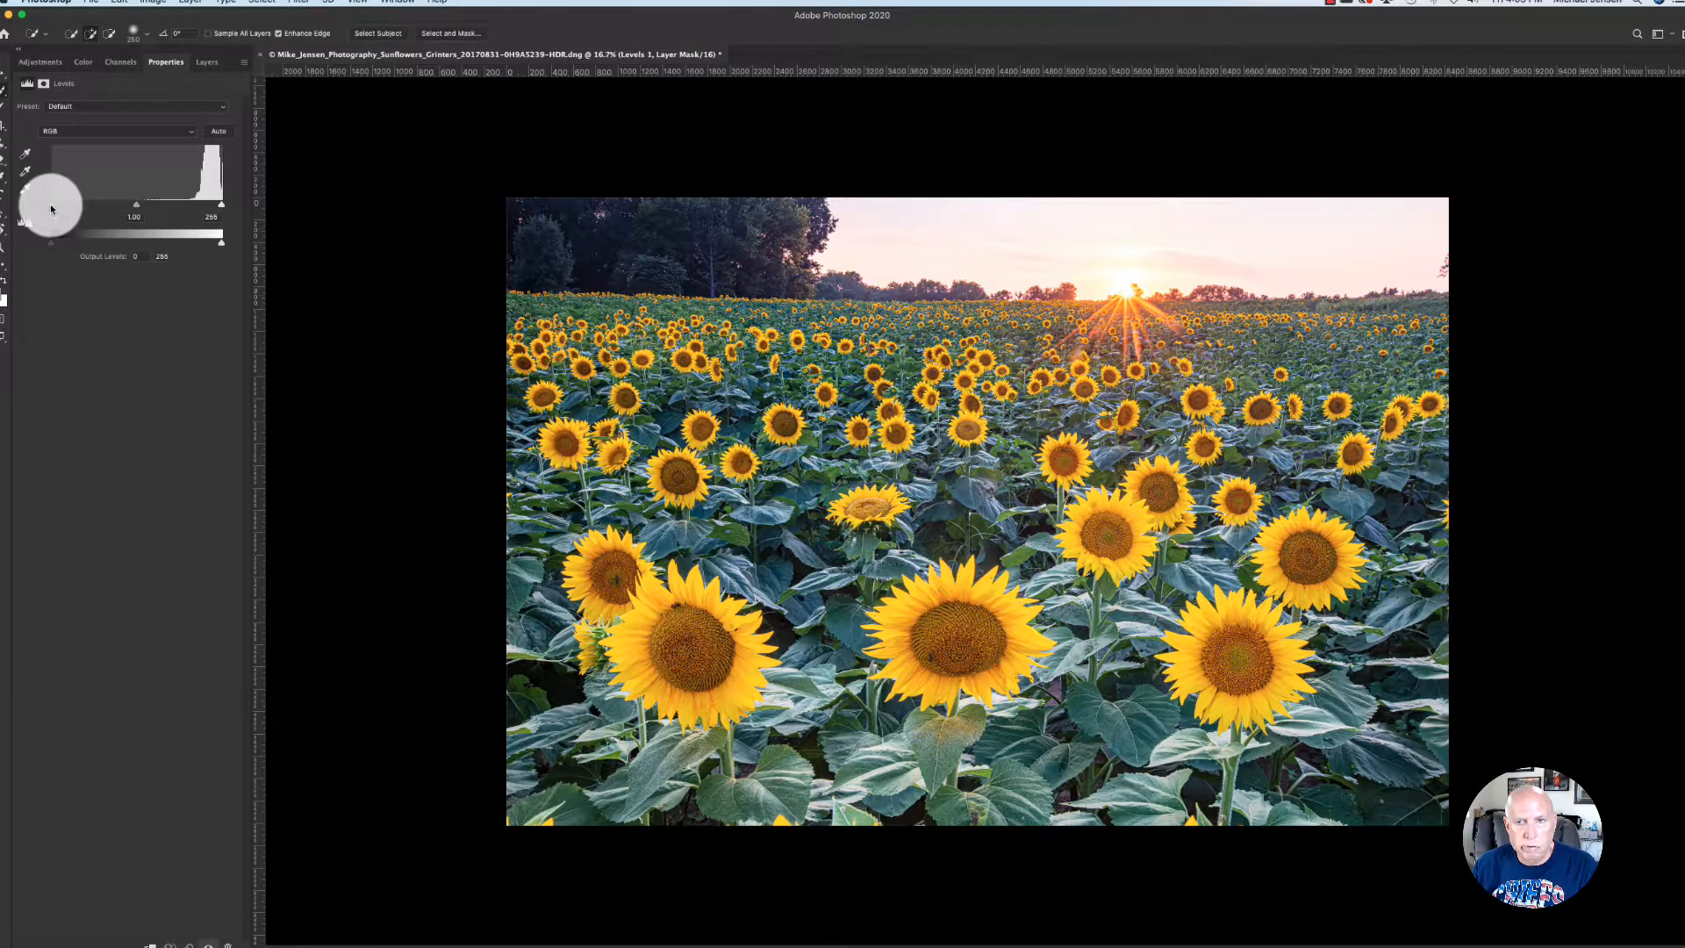
{"action": "left_click_drag", "start_coordinate": [83, 211], "coordinate": [178, 212]}
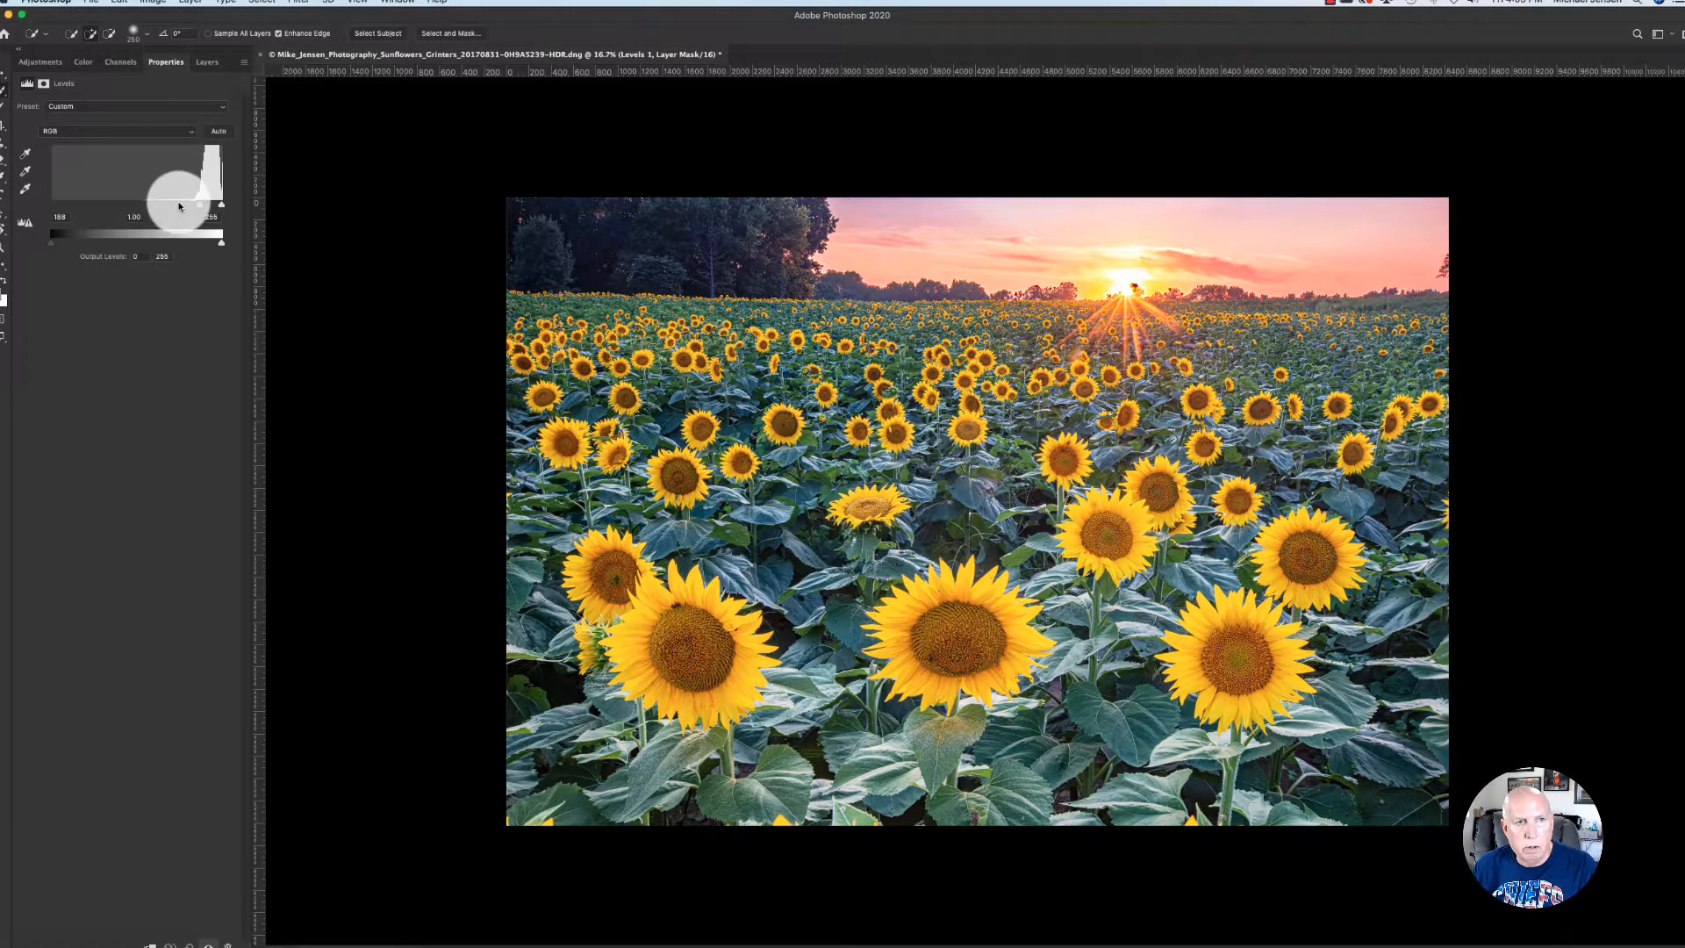
{"action": "left_click_drag", "start_coordinate": [164, 207], "coordinate": [200, 210]}
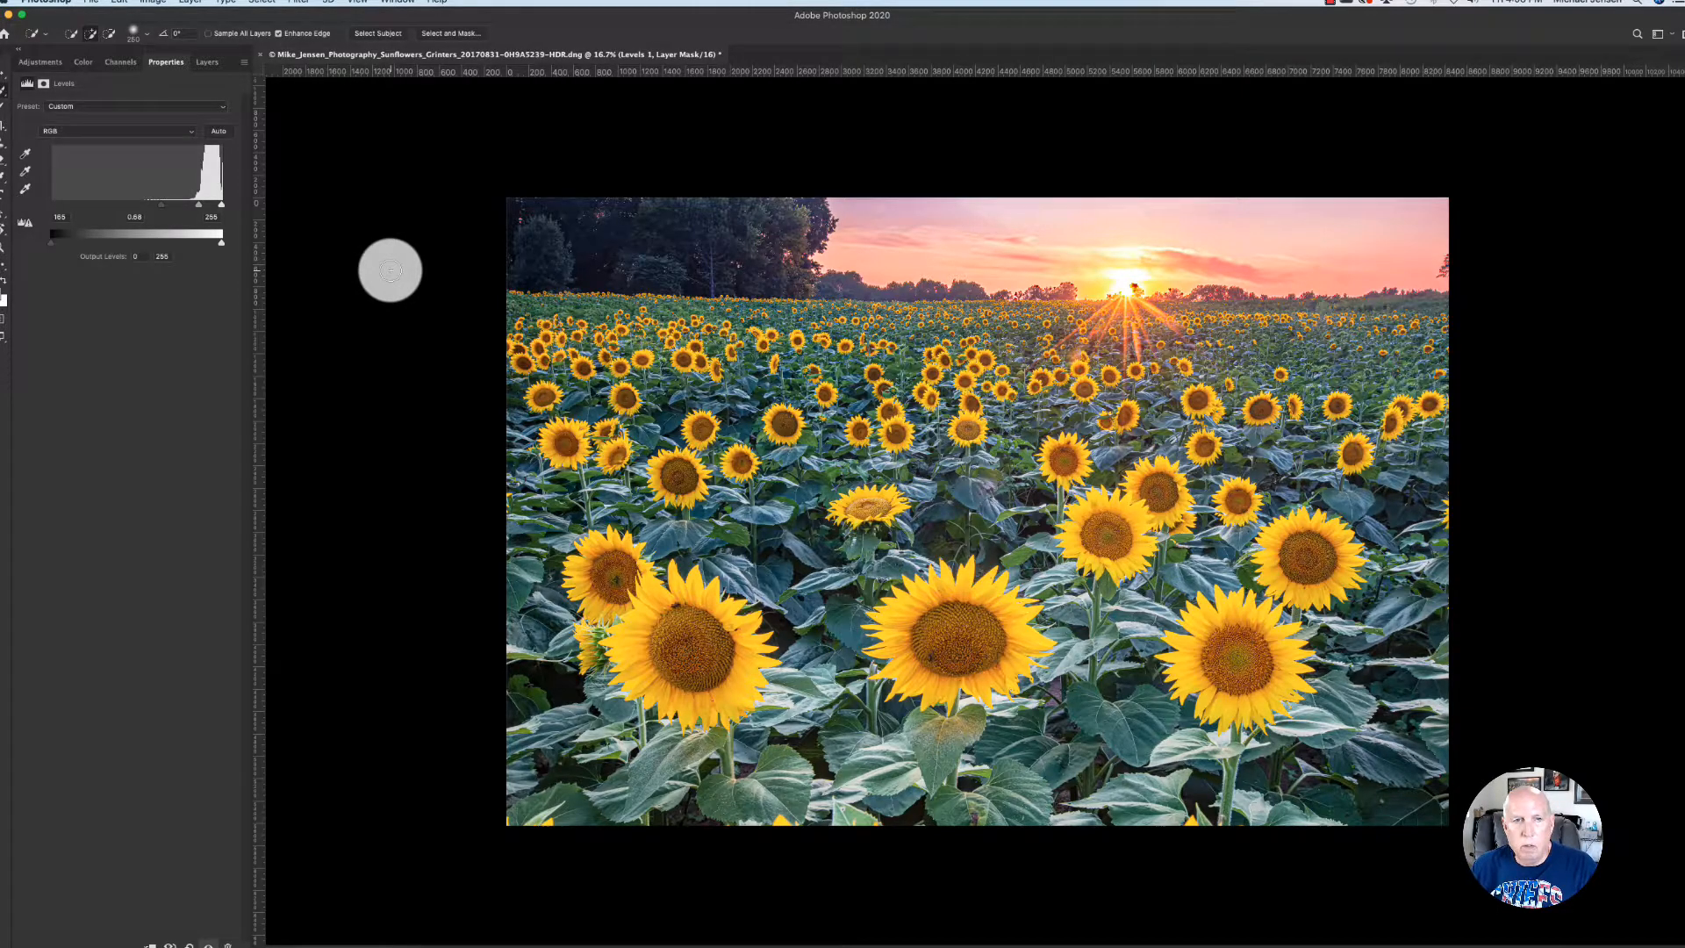
{"action": "left_click", "coordinate": [198, 61]}
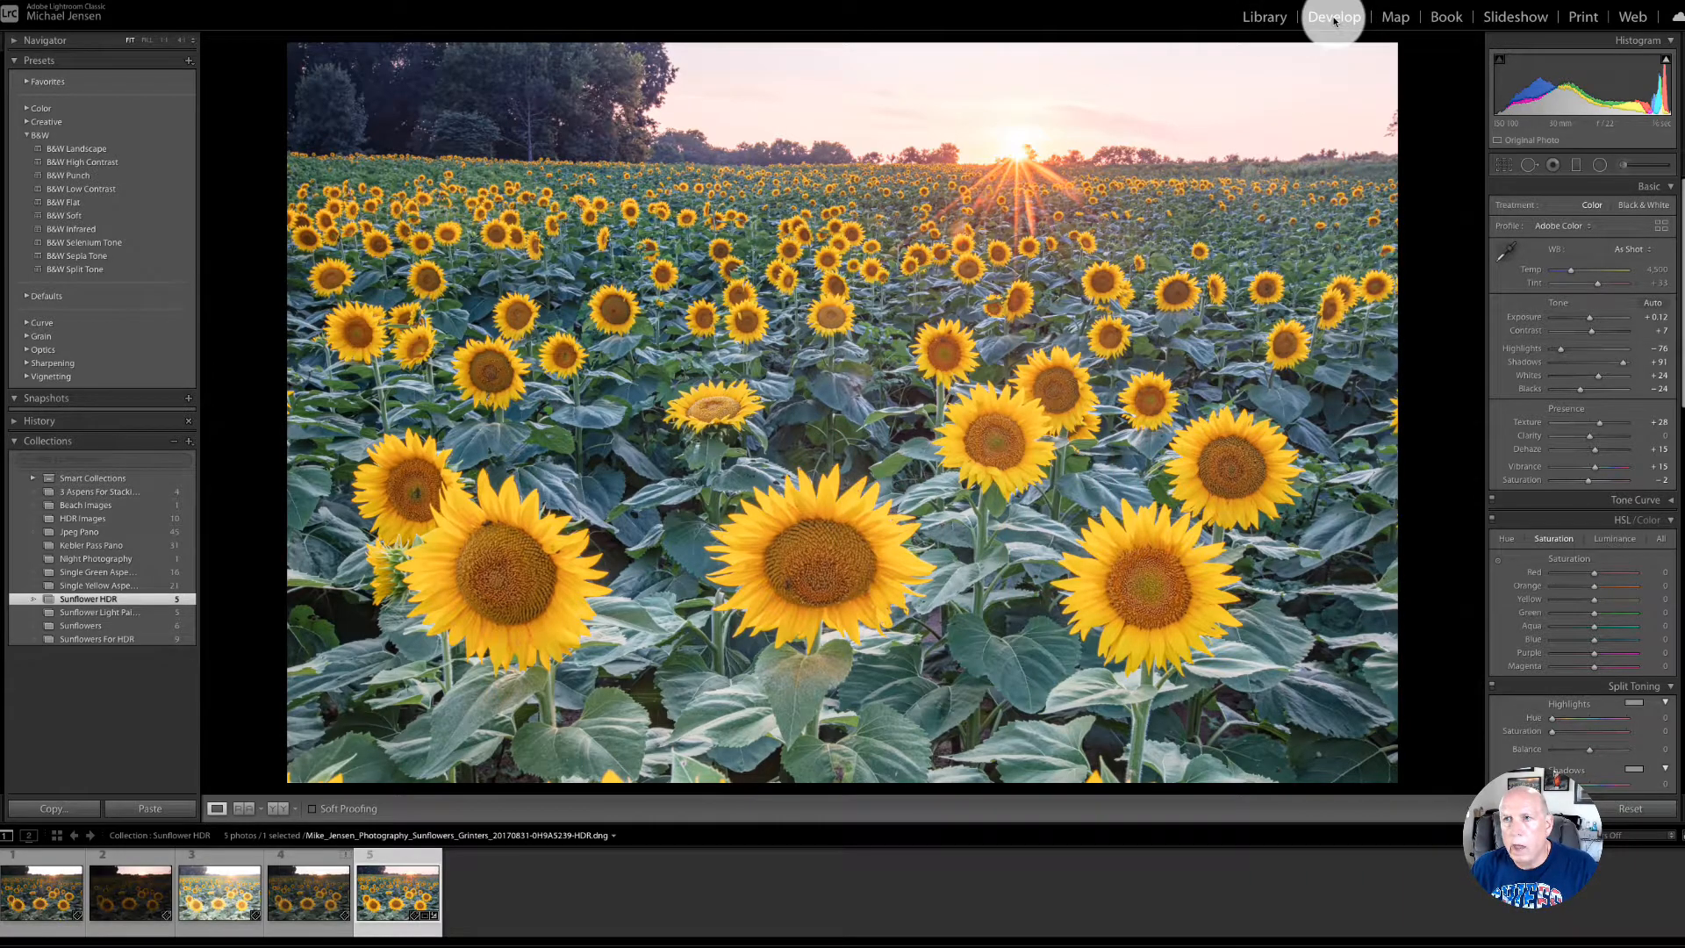
Step: In Lightroom's Develop module, draw a graduated filter across the sky of the HDR image and reset its effect settings to zero
{"action": "left_click", "coordinate": [1577, 169]}
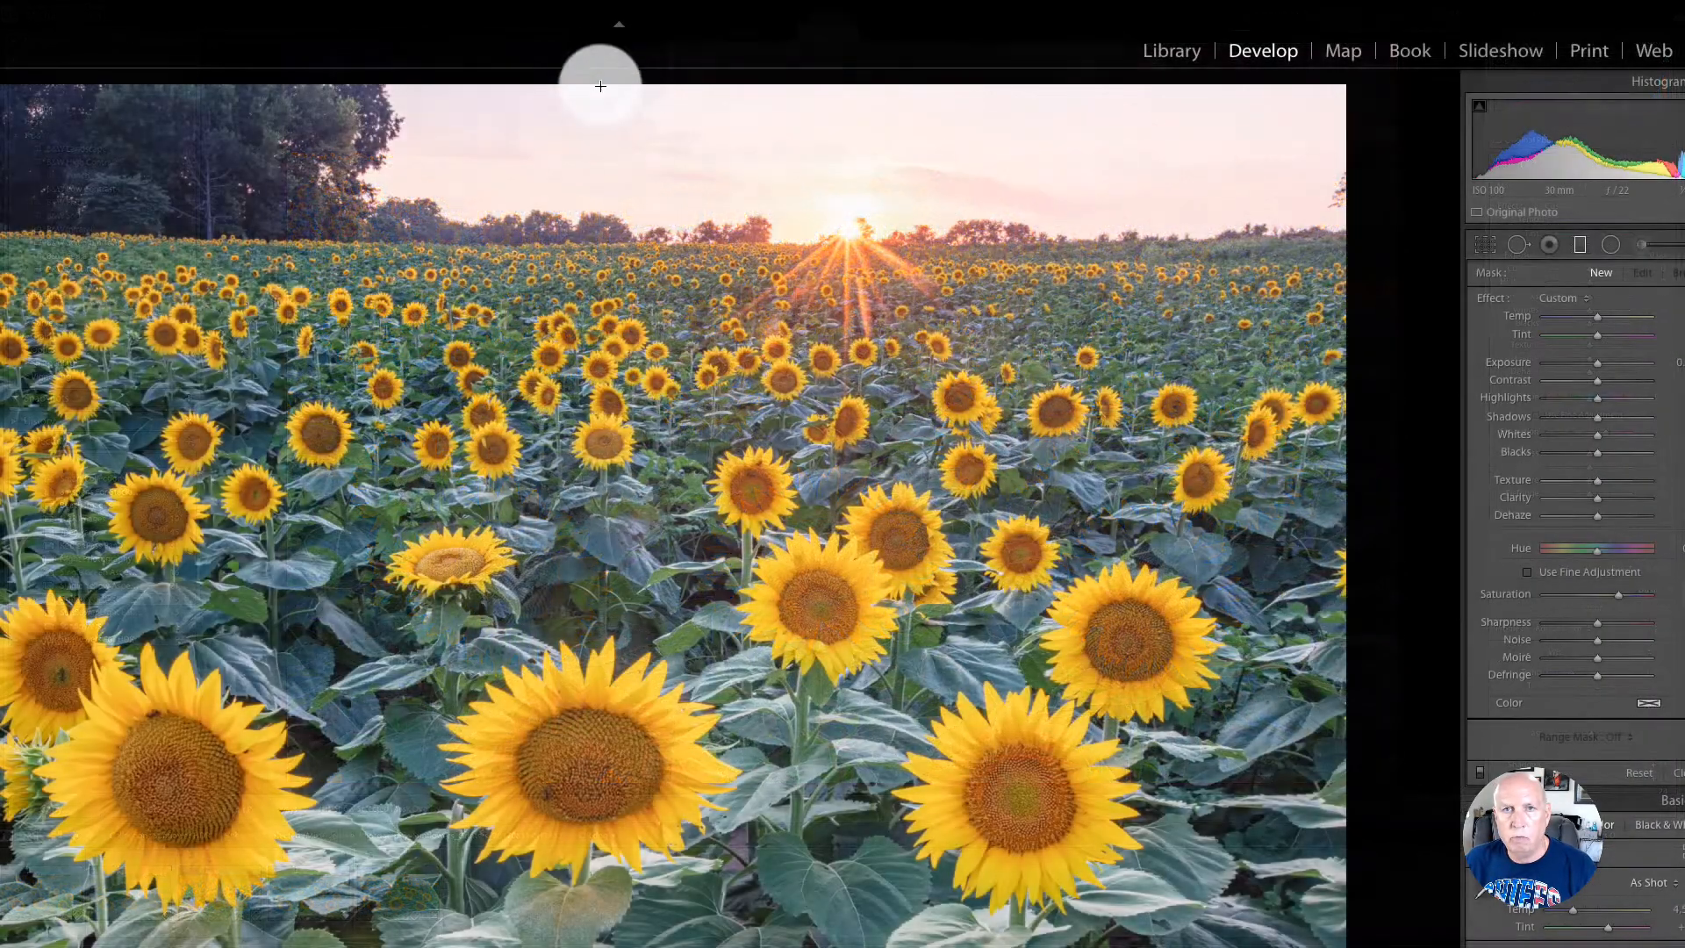
{"action": "left_click_drag", "start_coordinate": [600, 86], "coordinate": [598, 218]}
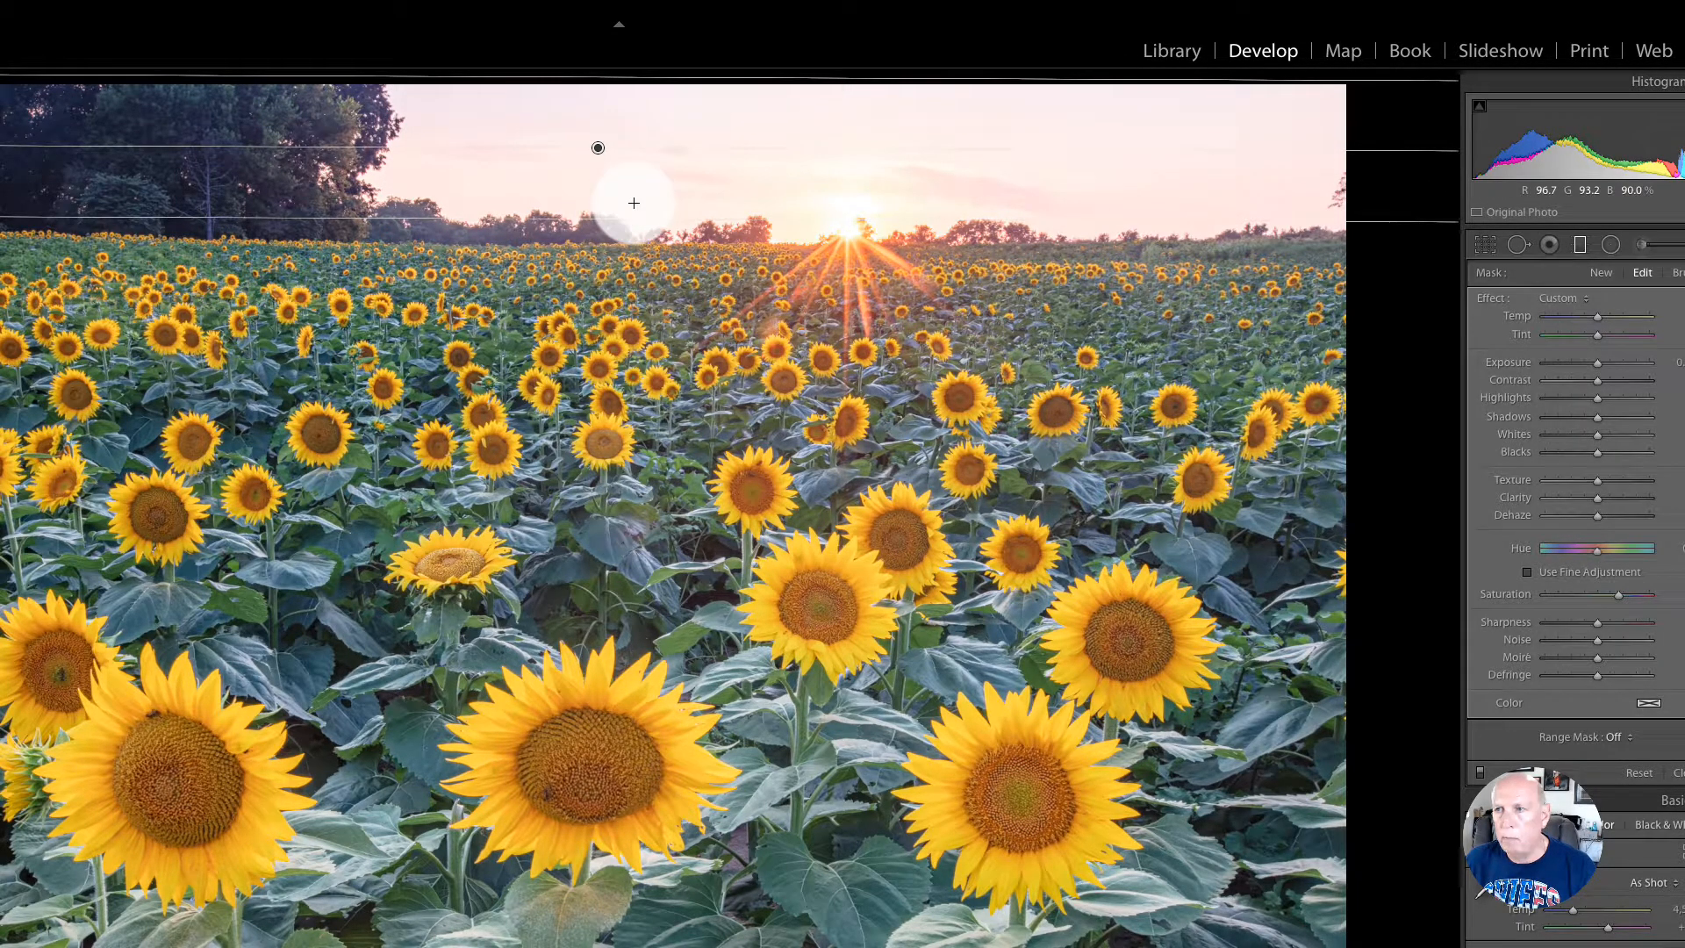
{"action": "double_click", "coordinate": [1492, 300]}
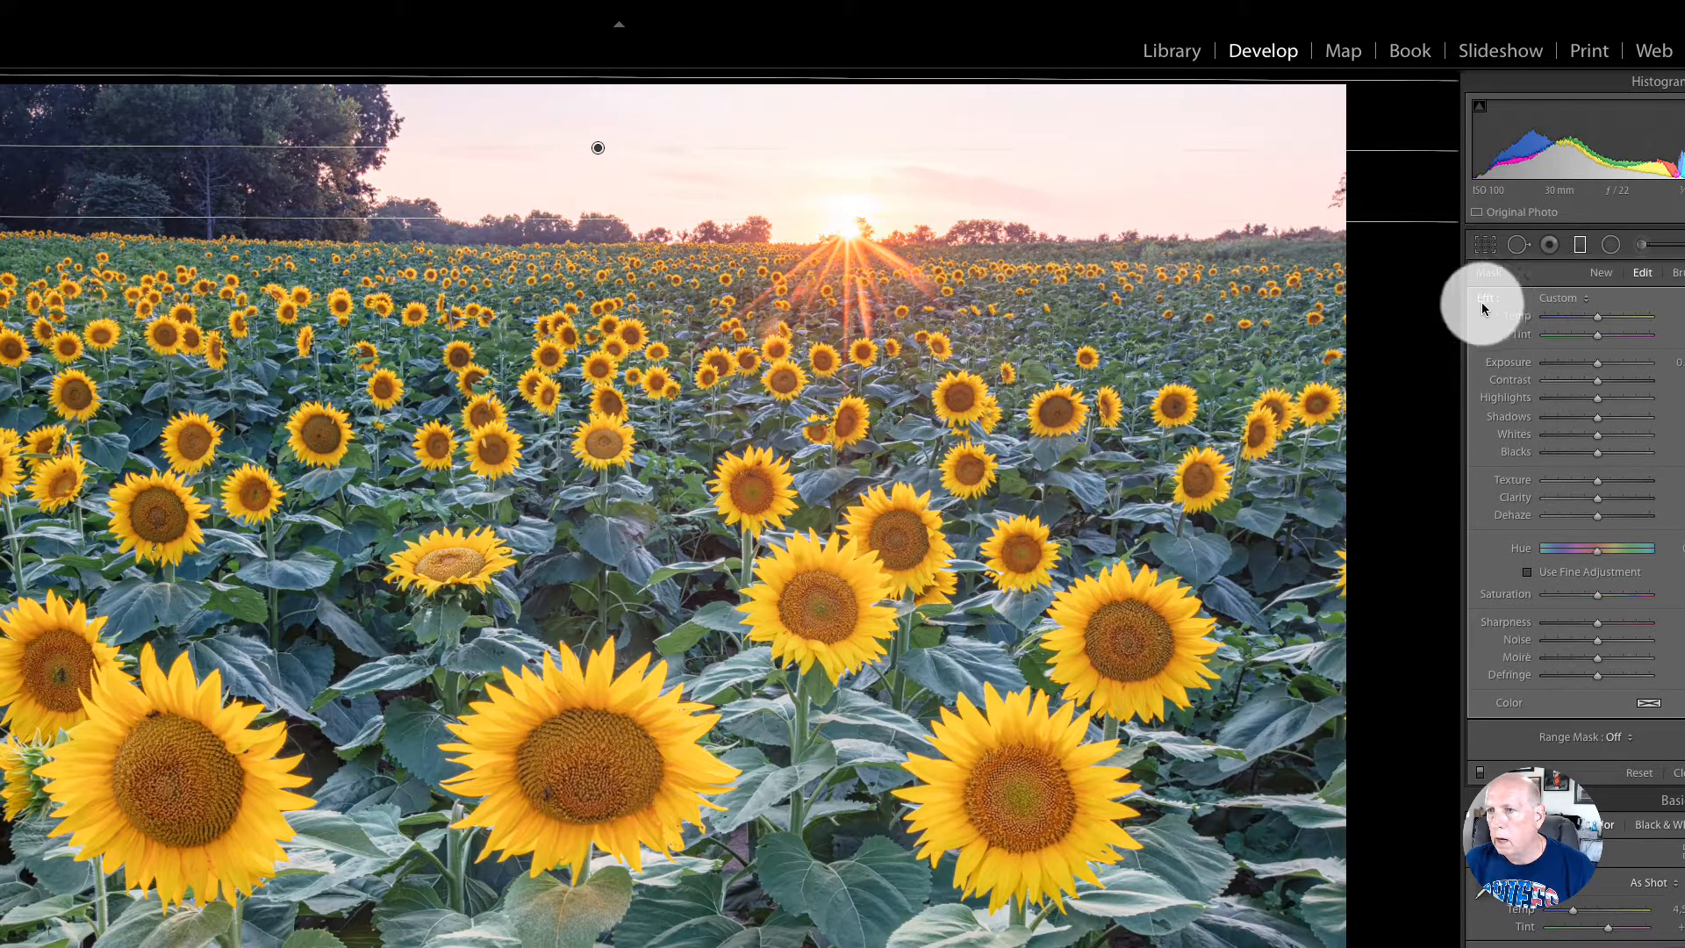
Step: Darken the sky by lowering the graduated filter's exposure below −1, shift the filter down to the treeline and finish editing it
{"action": "mouse_move", "coordinate": [1598, 370]}
{"action": "left_mouse_down"}
{"action": "mouse_move", "coordinate": [1575, 368]}
{"action": "mouse_move", "coordinate": [1567, 397]}
{"action": "mouse_move", "coordinate": [1597, 402]}
{"action": "left_mouse_up"}
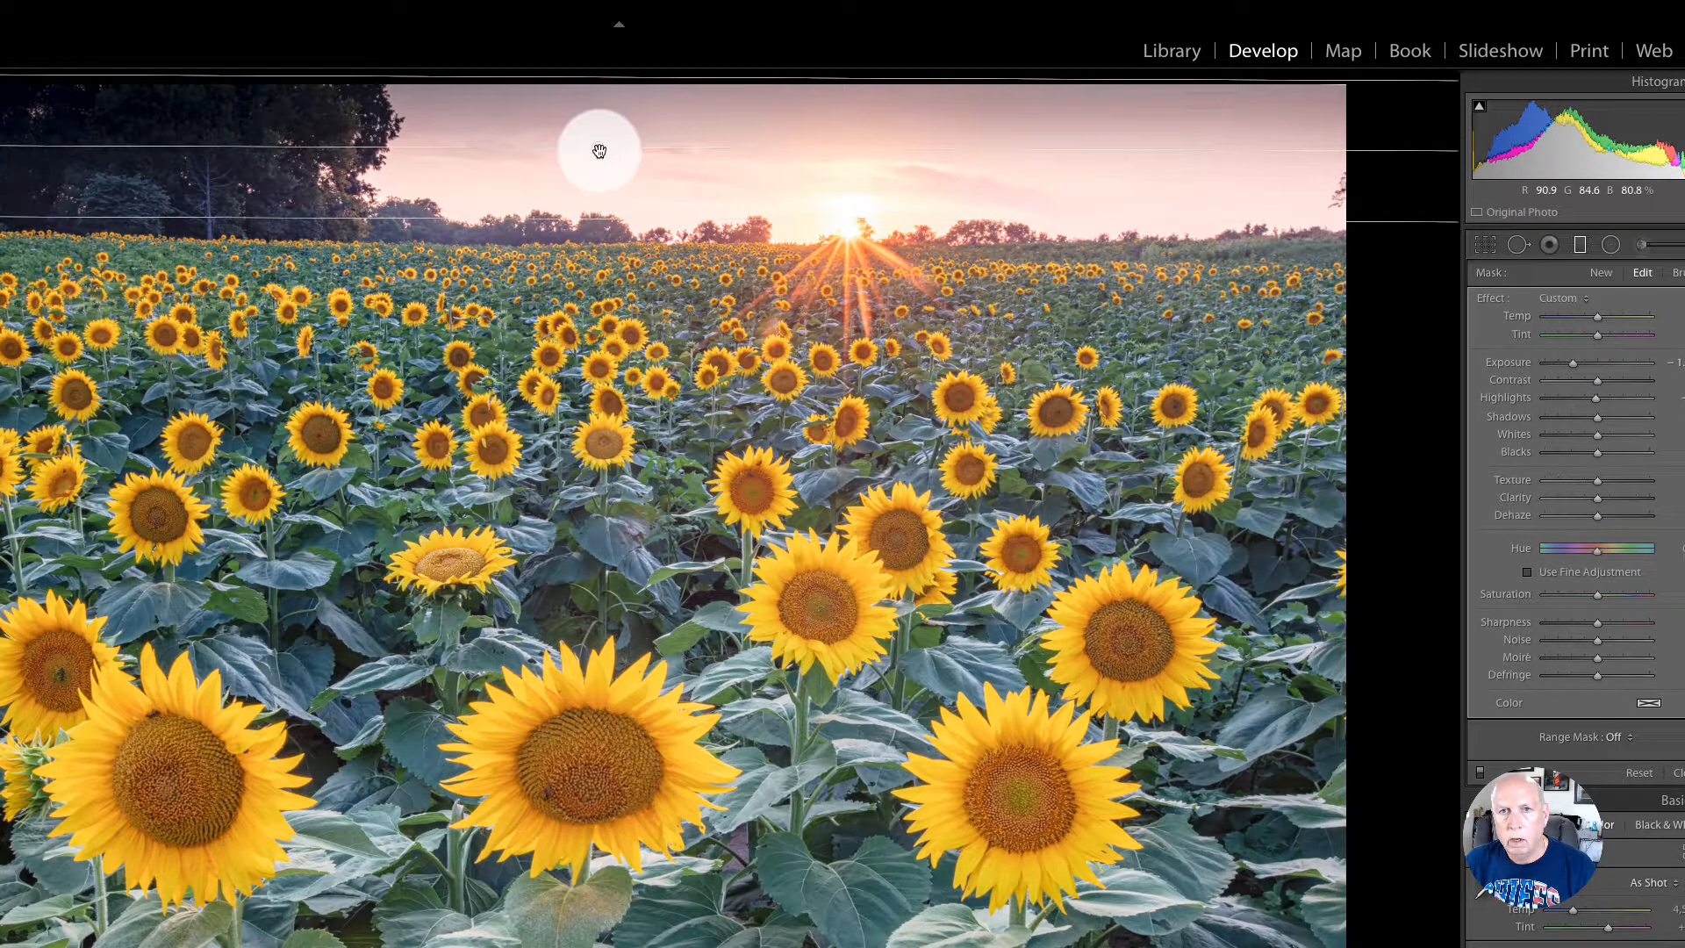
{"action": "left_click_drag", "start_coordinate": [591, 150], "coordinate": [602, 216]}
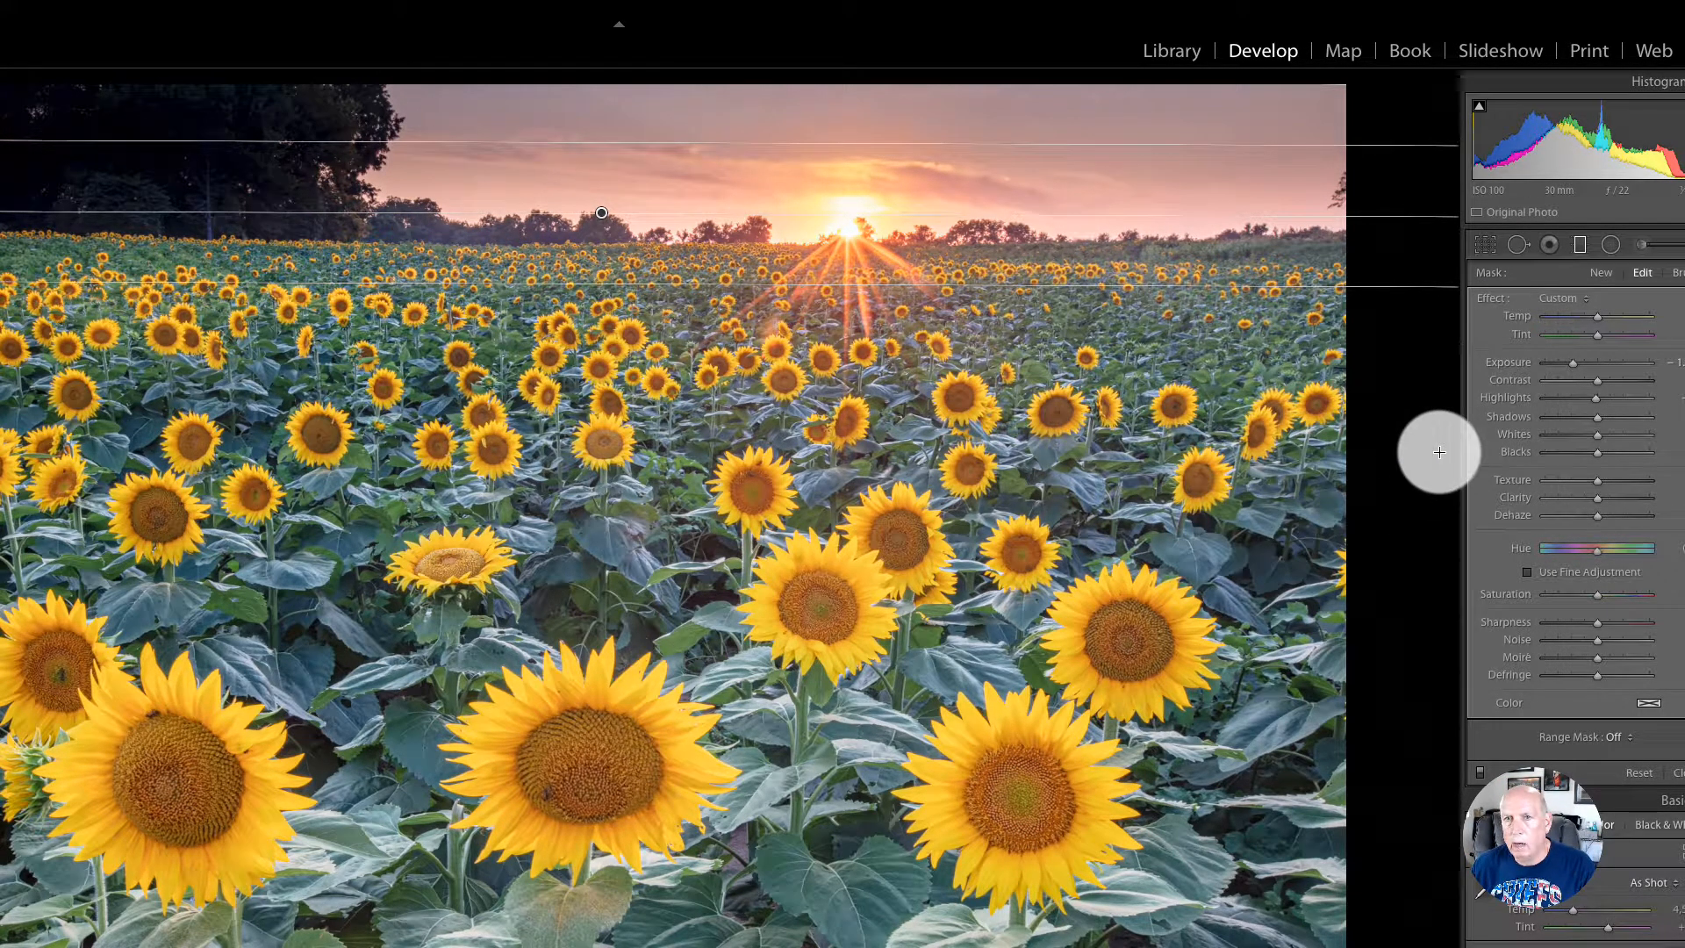
{"action": "key", "text": "m"}
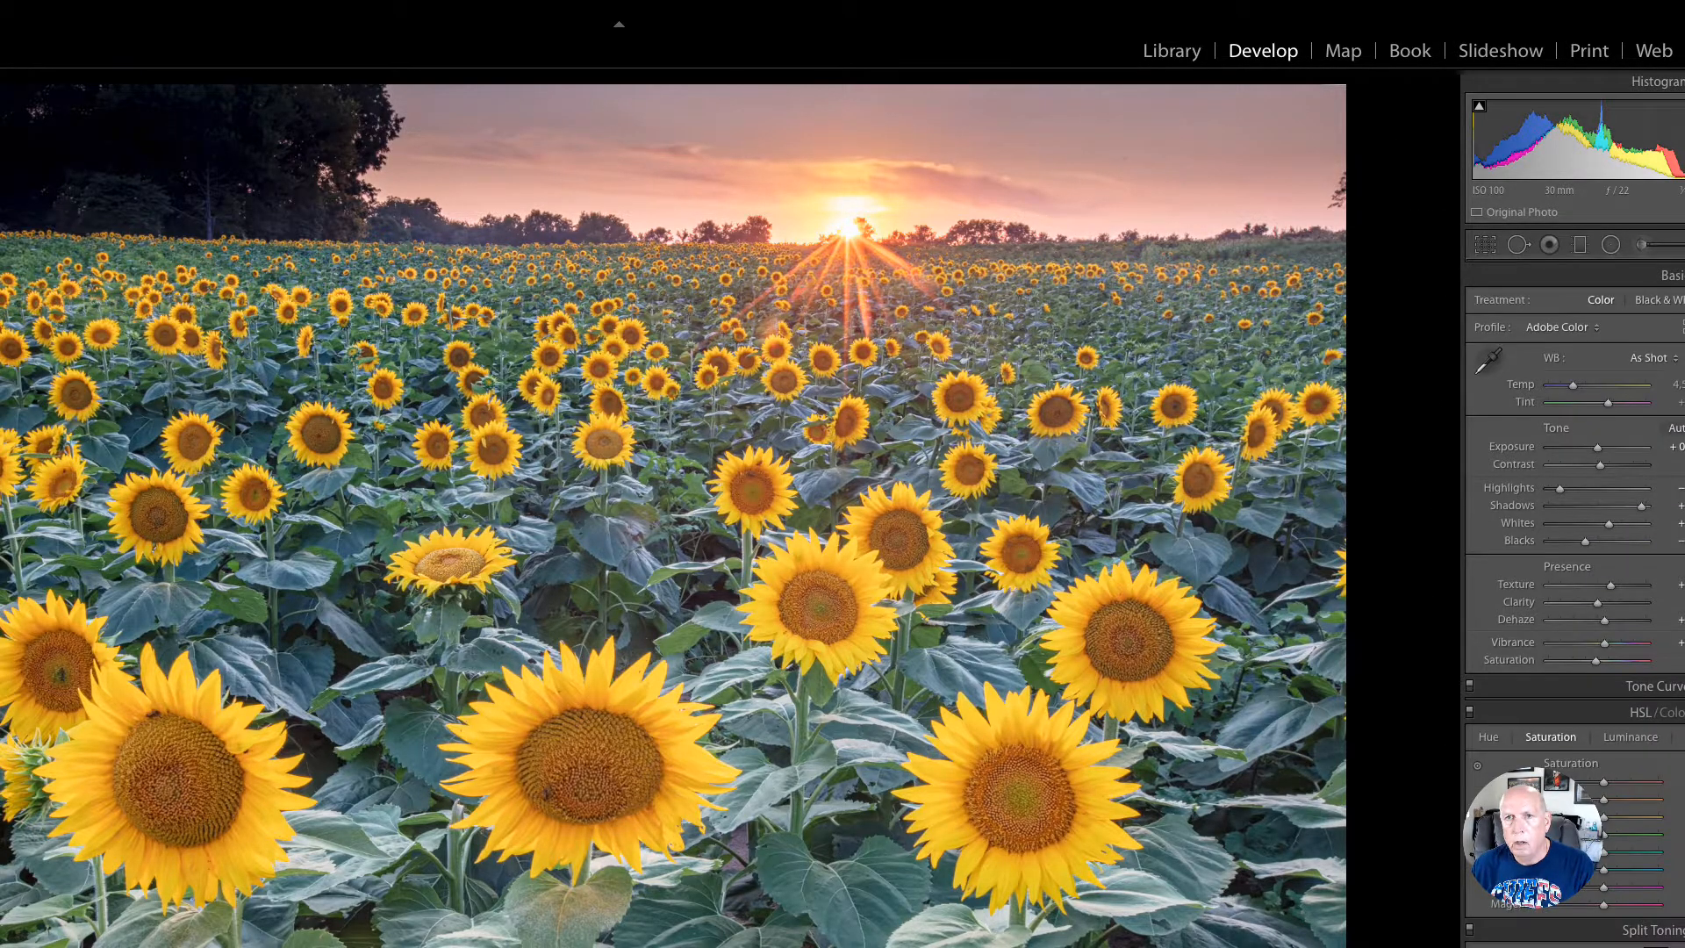